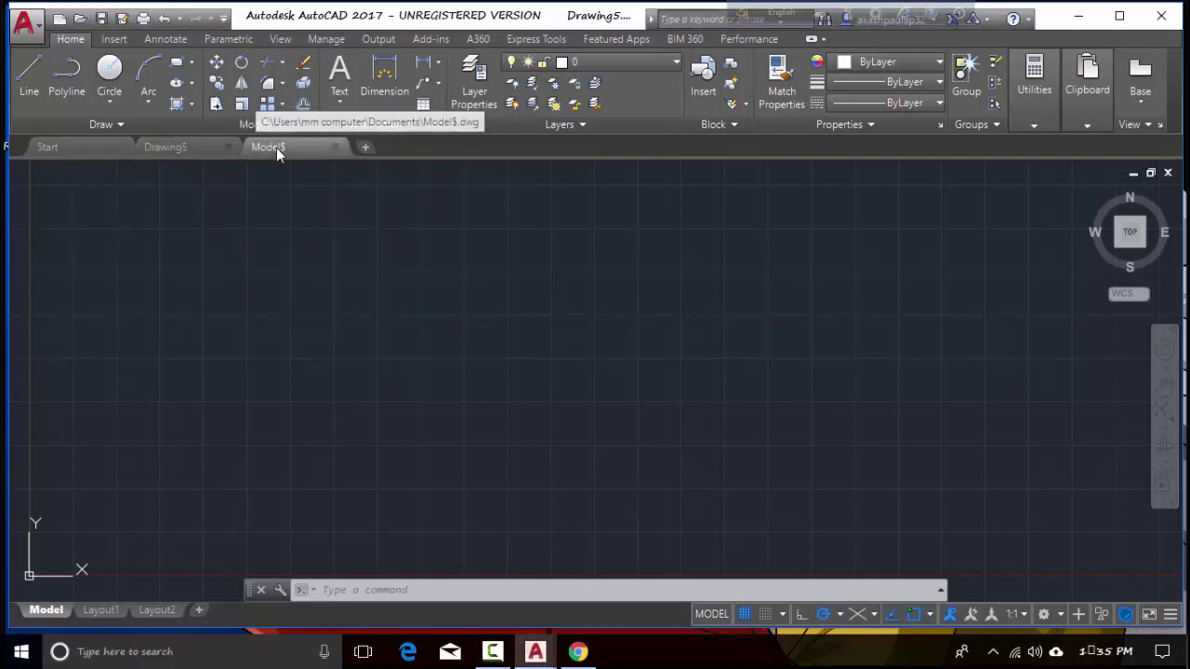
Preview the finished hut model drawing for reference.
{"action": "left_click", "coordinate": [276, 147]}
{"action": "scroll", "coordinate": [796, 452], "scroll_direction": "up", "scroll_amount": 2}
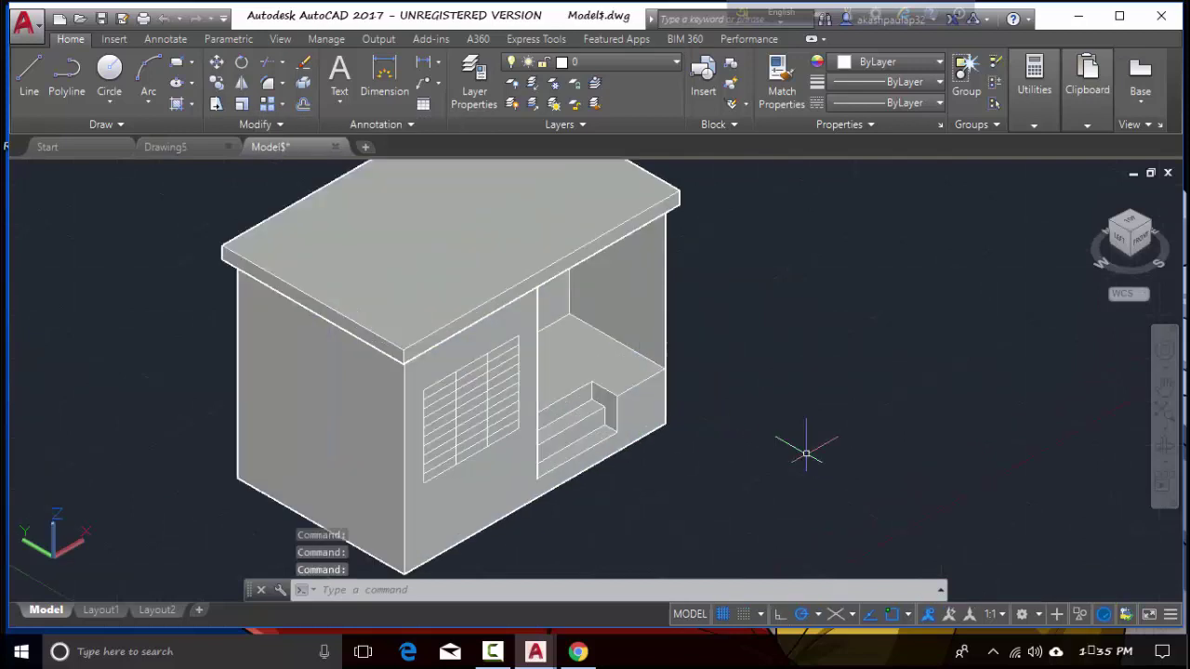
{"action": "scroll", "coordinate": [632, 455], "scroll_direction": "up", "scroll_amount": 2}
{"action": "scroll", "coordinate": [629, 460], "scroll_direction": "down", "scroll_amount": 2}
{"action": "scroll", "coordinate": [629, 460], "scroll_direction": "down", "scroll_amount": 2}
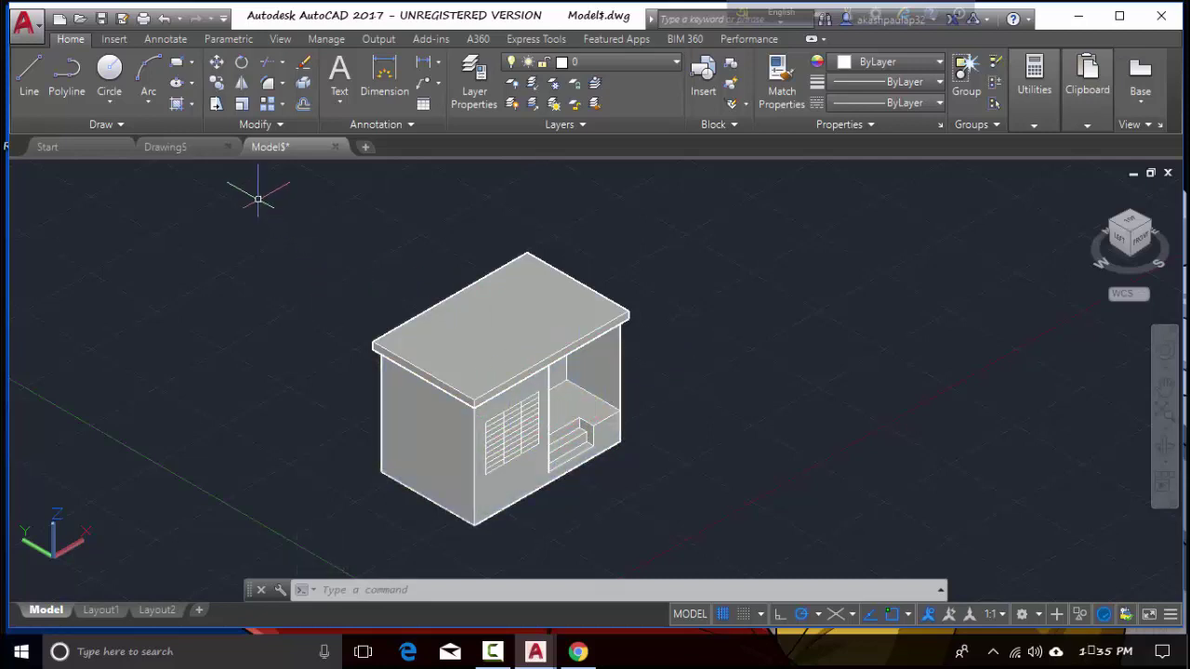
Return to Drawing5 and switch to the 3D Modeling workspace.
{"action": "left_click", "coordinate": [190, 150]}
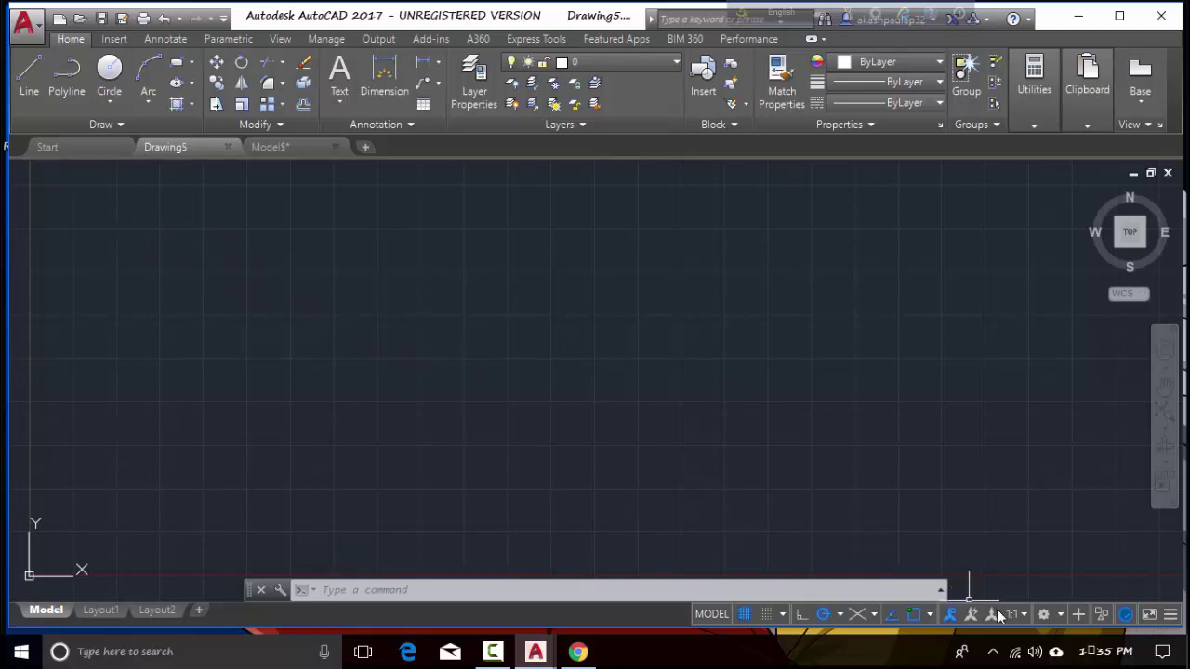
{"action": "left_click", "coordinate": [1044, 615]}
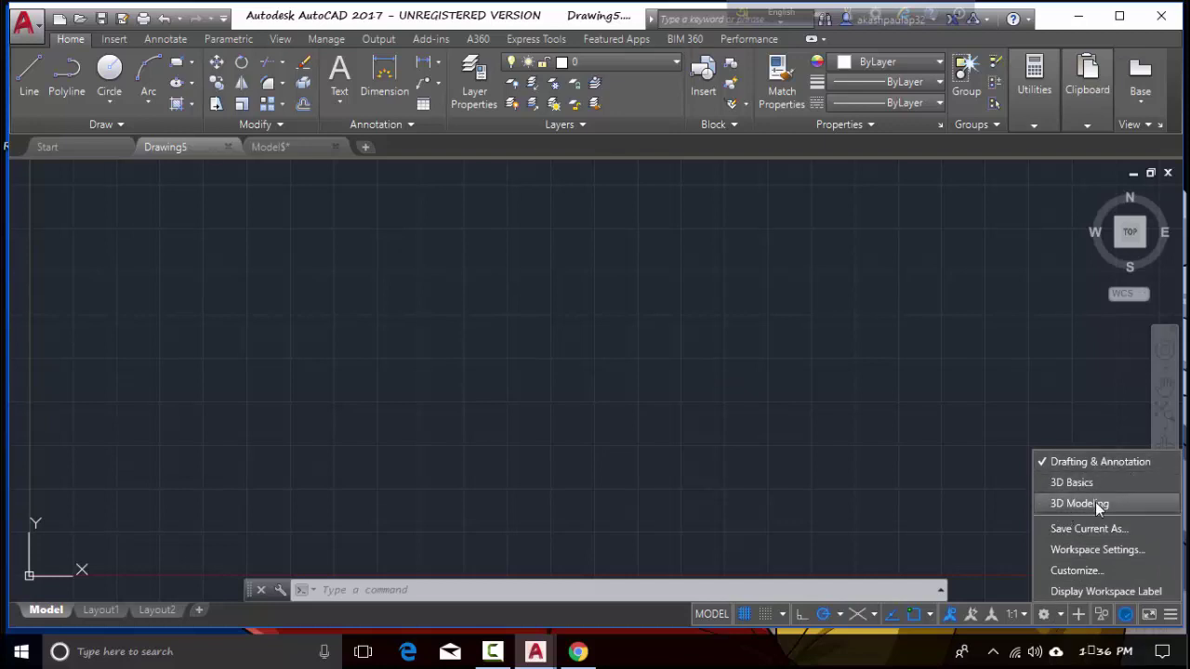
{"action": "left_click", "coordinate": [1095, 502]}
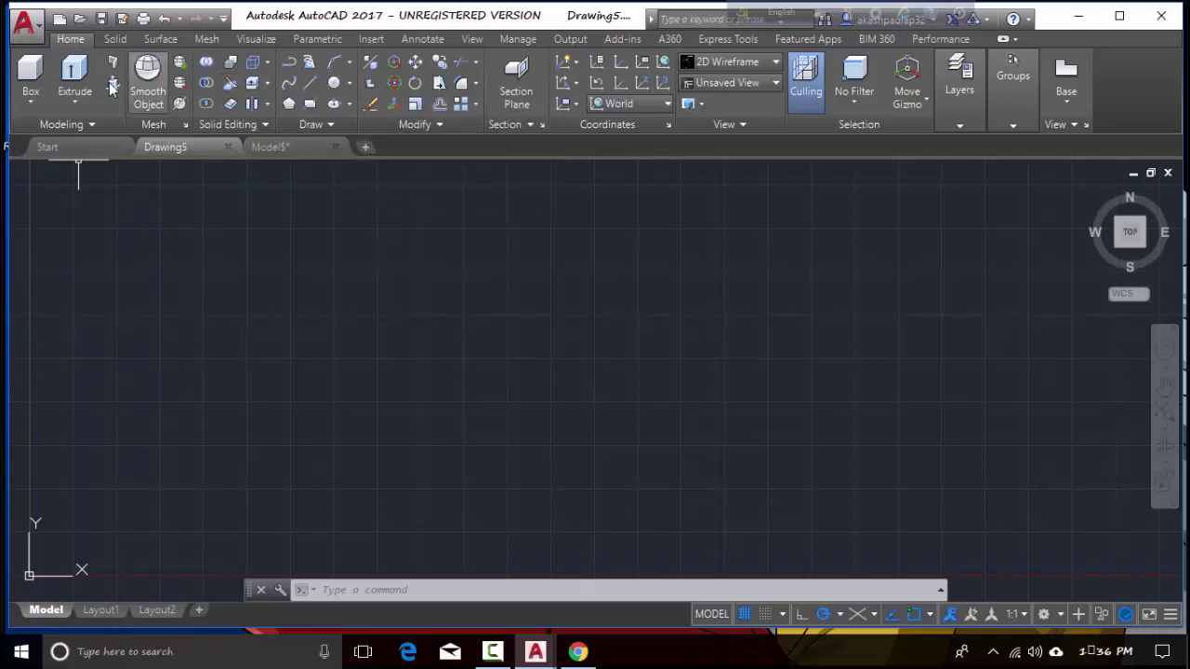
Draw a box solid from a picked corner with length 15 and height 11.
{"action": "left_click", "coordinate": [31, 74]}
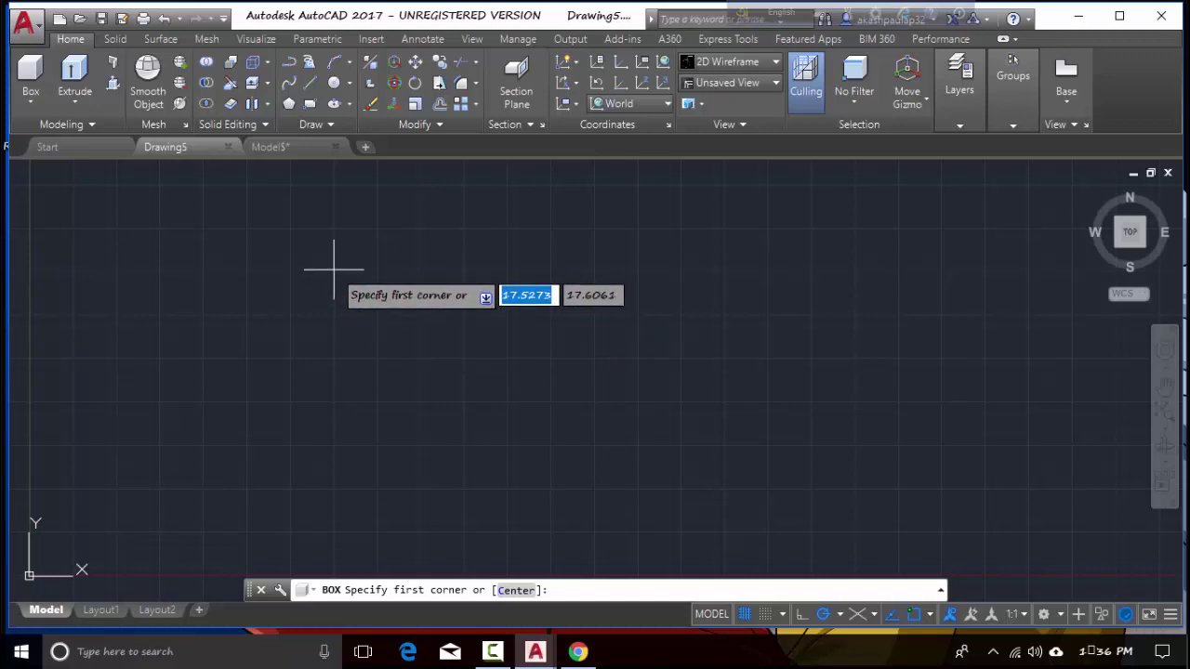
{"action": "left_click", "coordinate": [334, 269]}
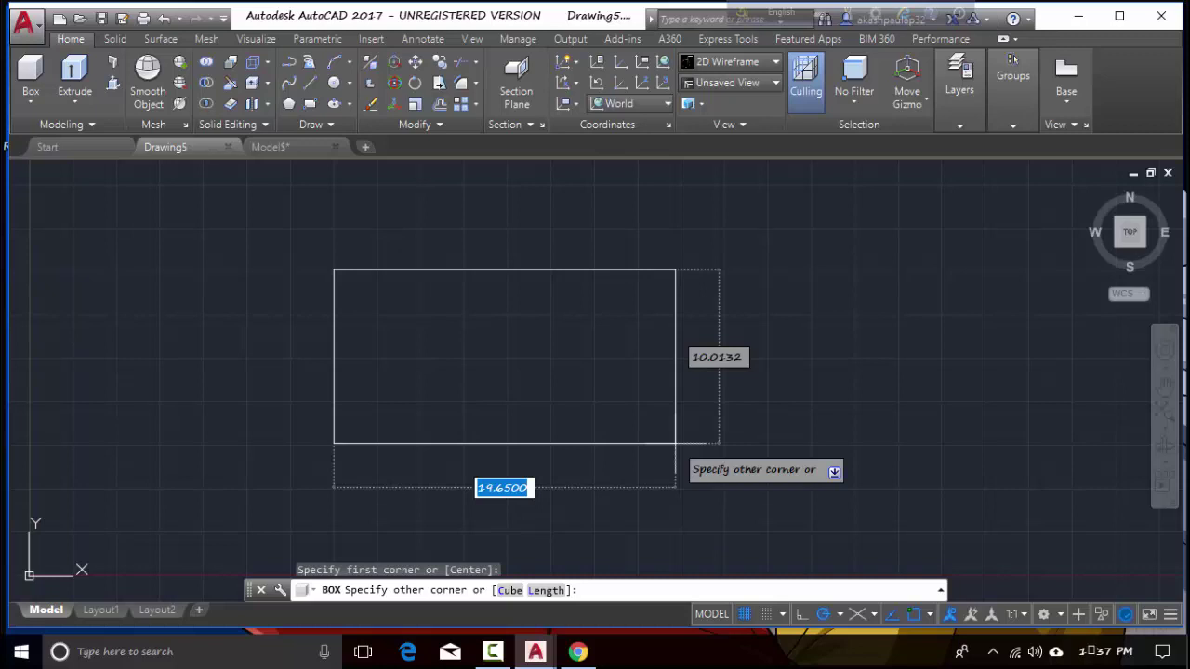
{"action": "type", "text": "15"}
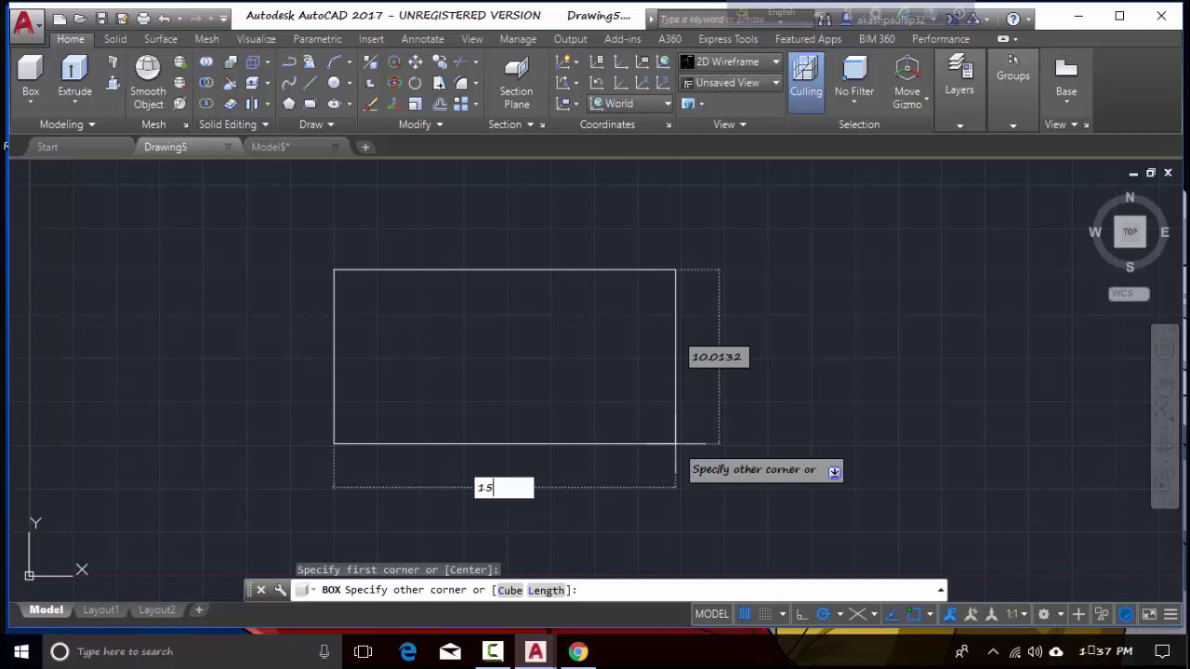
{"action": "key", "text": "Return"}
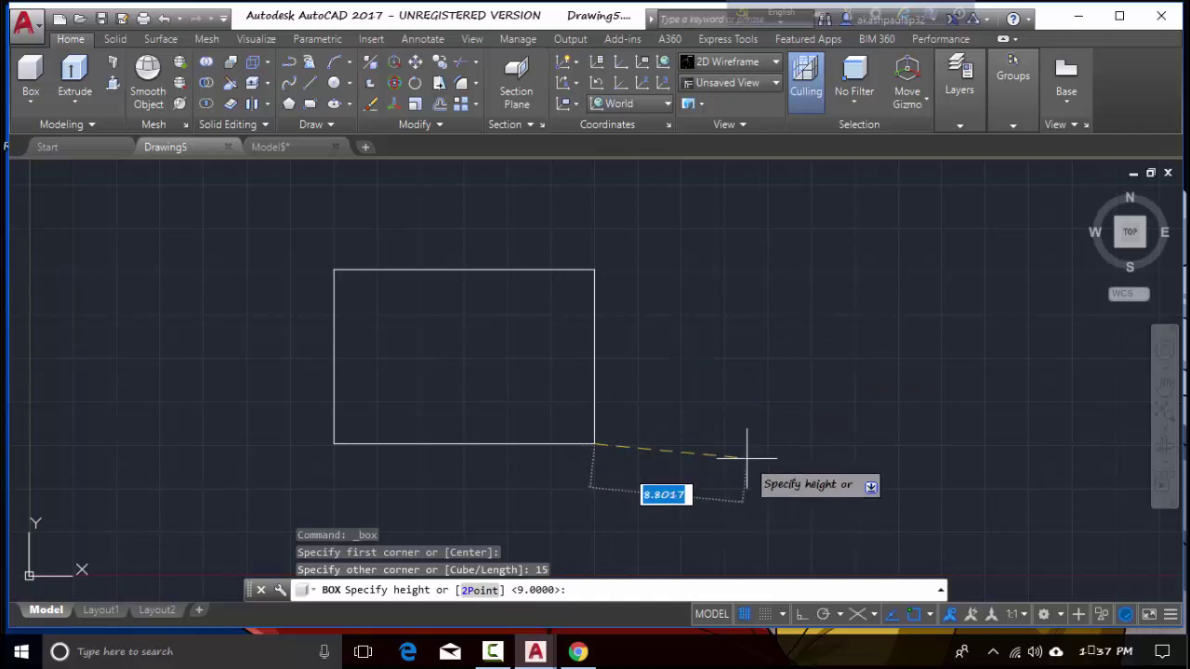
{"action": "type", "text": "11"}
{"action": "key", "text": "Return"}
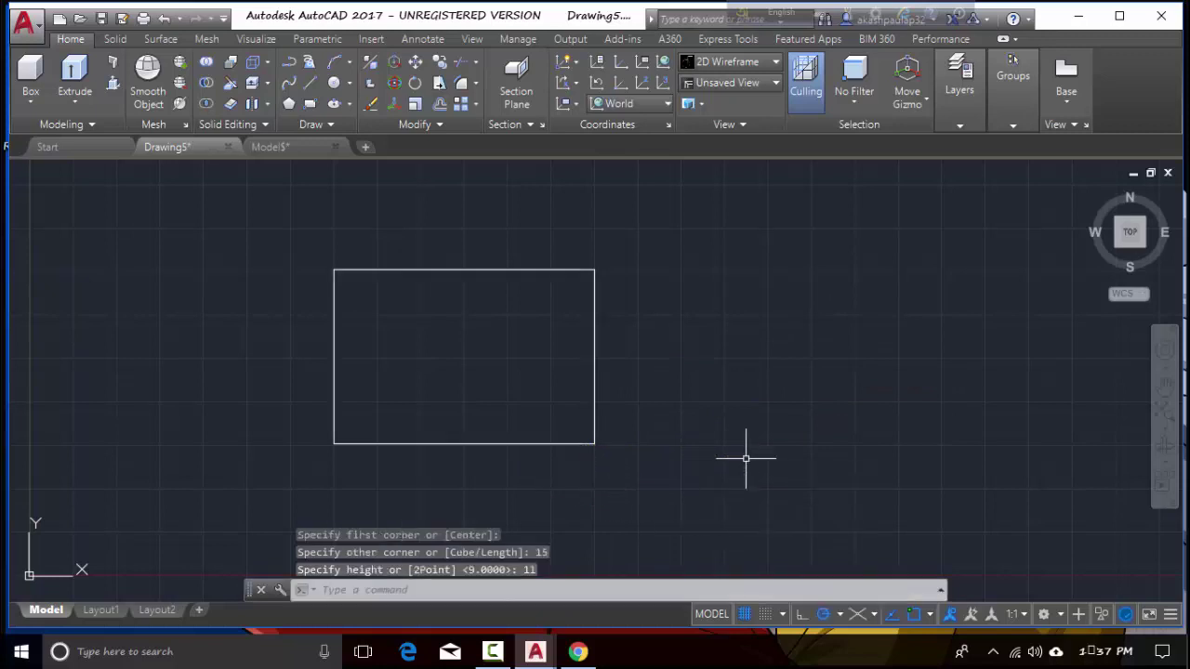
{"action": "mouse_move", "coordinate": [1125, 249]}
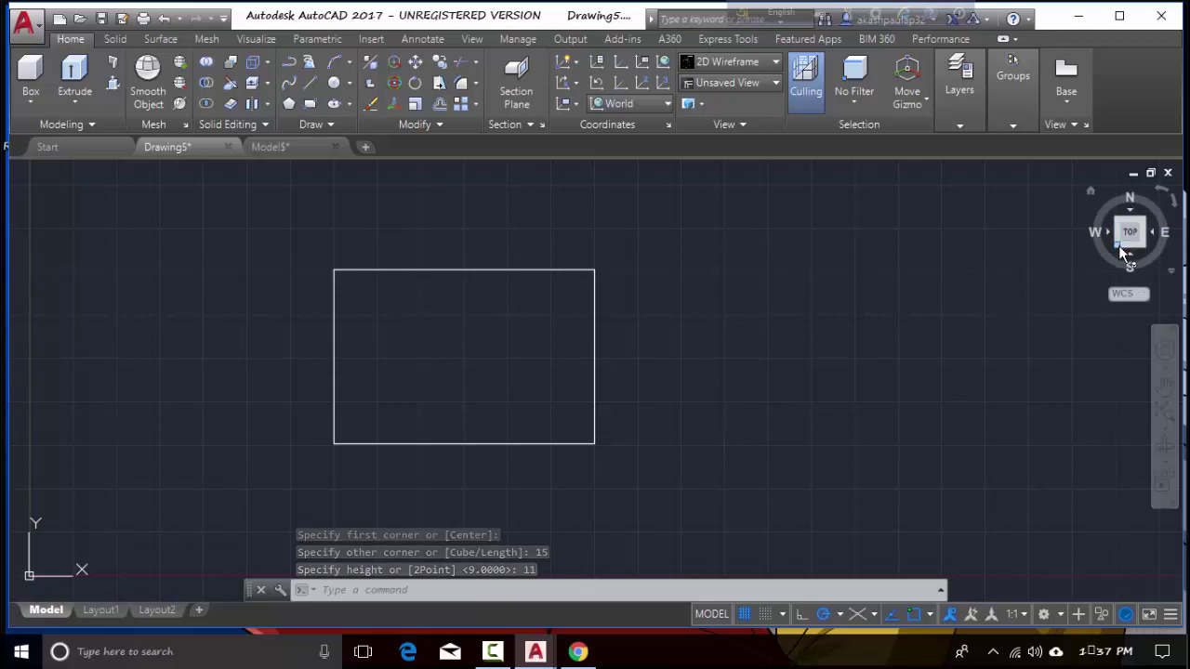
{"action": "left_click", "coordinate": [1121, 249]}
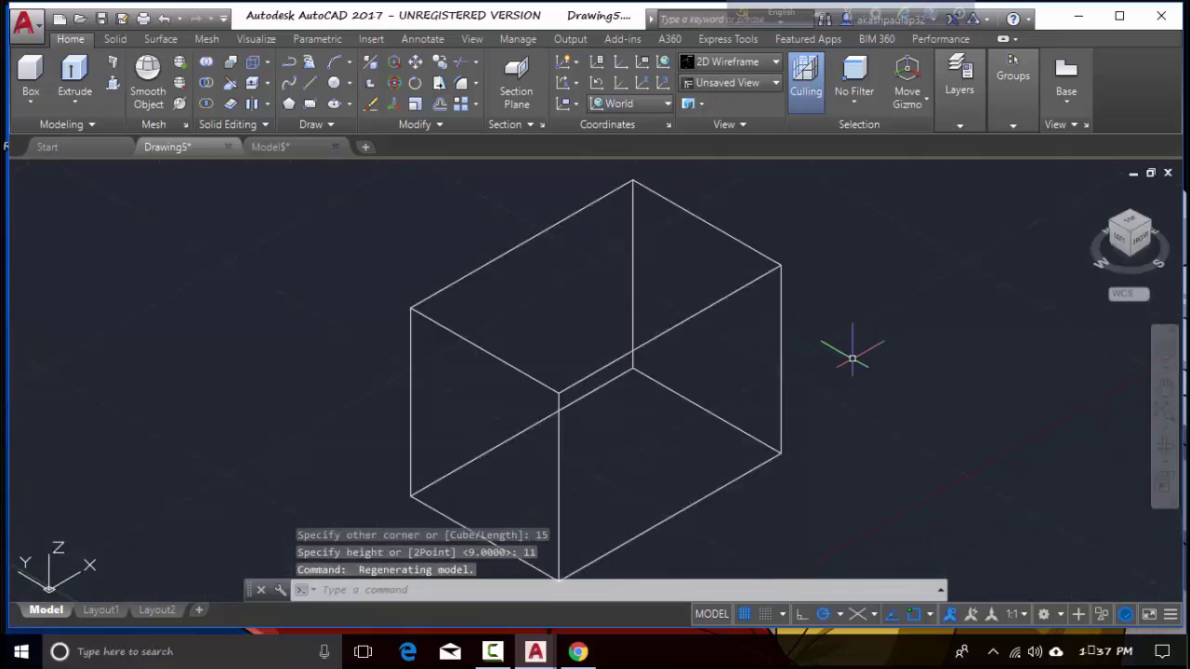
{"action": "scroll", "coordinate": [874, 343], "scroll_direction": "down", "scroll_amount": 5}
{"action": "middle_click_drag", "start_coordinate": [935, 332], "coordinate": [709, 299]}
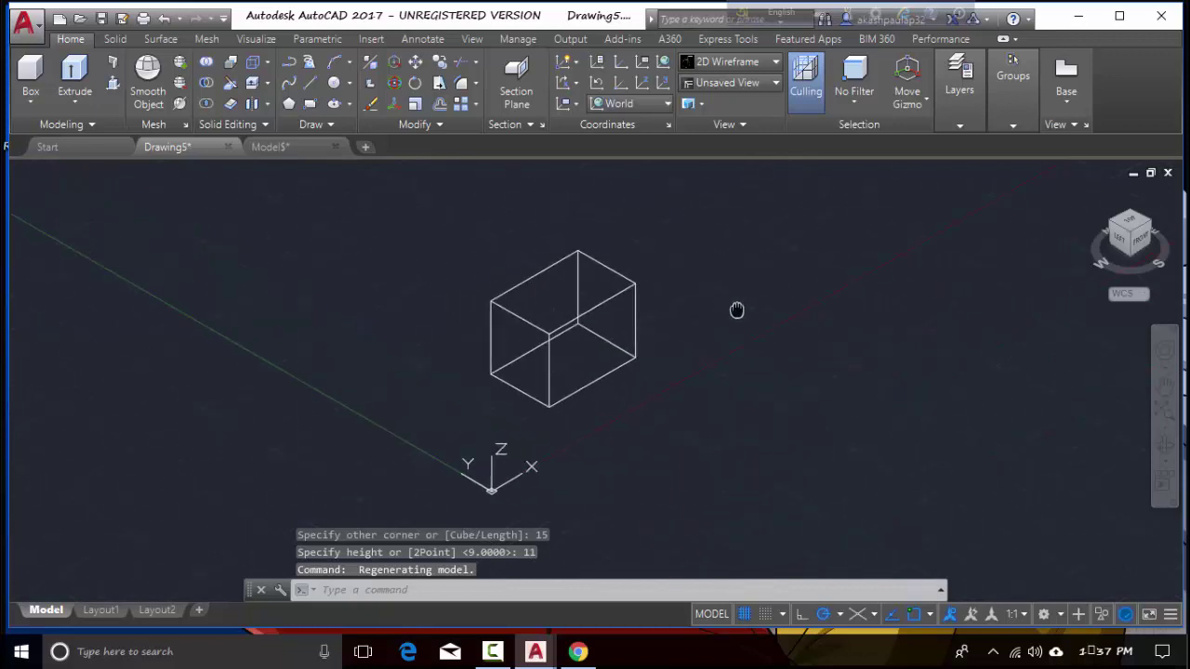
{"action": "scroll", "coordinate": [709, 306], "scroll_direction": "up", "scroll_amount": 3}
{"action": "middle_click_drag", "start_coordinate": [604, 310], "coordinate": [794, 279]}
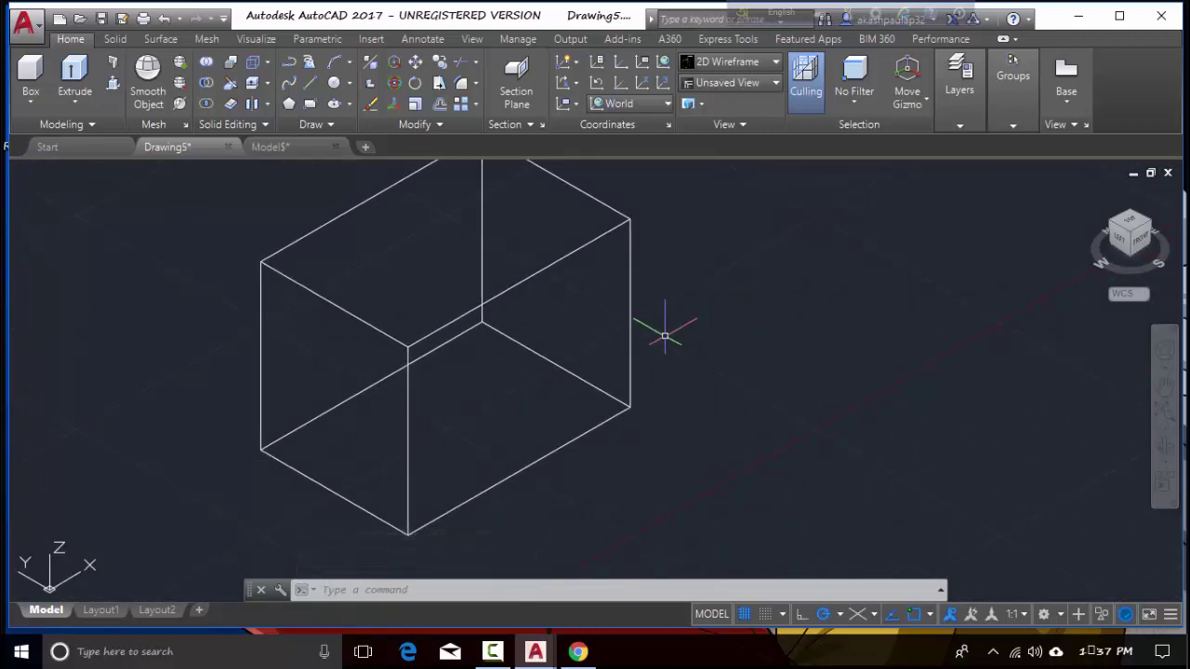
{"action": "scroll", "coordinate": [685, 325], "scroll_direction": "down", "scroll_amount": 2}
{"action": "mouse_move", "coordinate": [711, 320]}
{"action": "middle_mouse_down"}
{"action": "mouse_move", "coordinate": [727, 316]}
{"action": "mouse_move", "coordinate": [703, 354]}
{"action": "middle_mouse_up"}
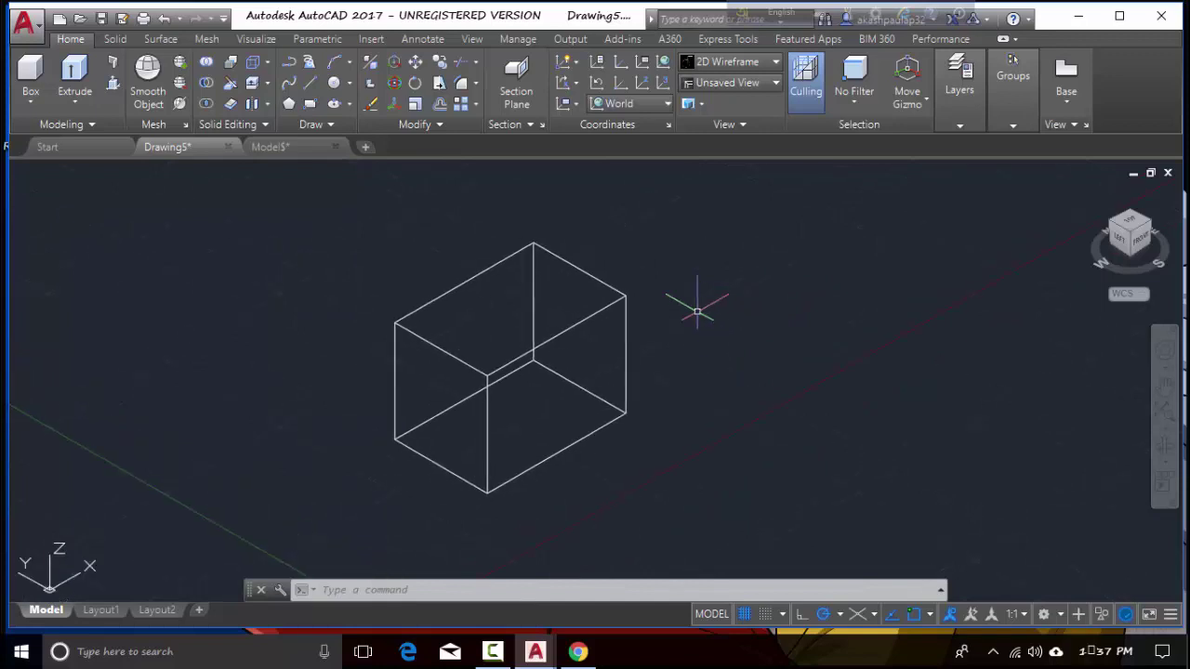
{"action": "left_click", "coordinate": [293, 148]}
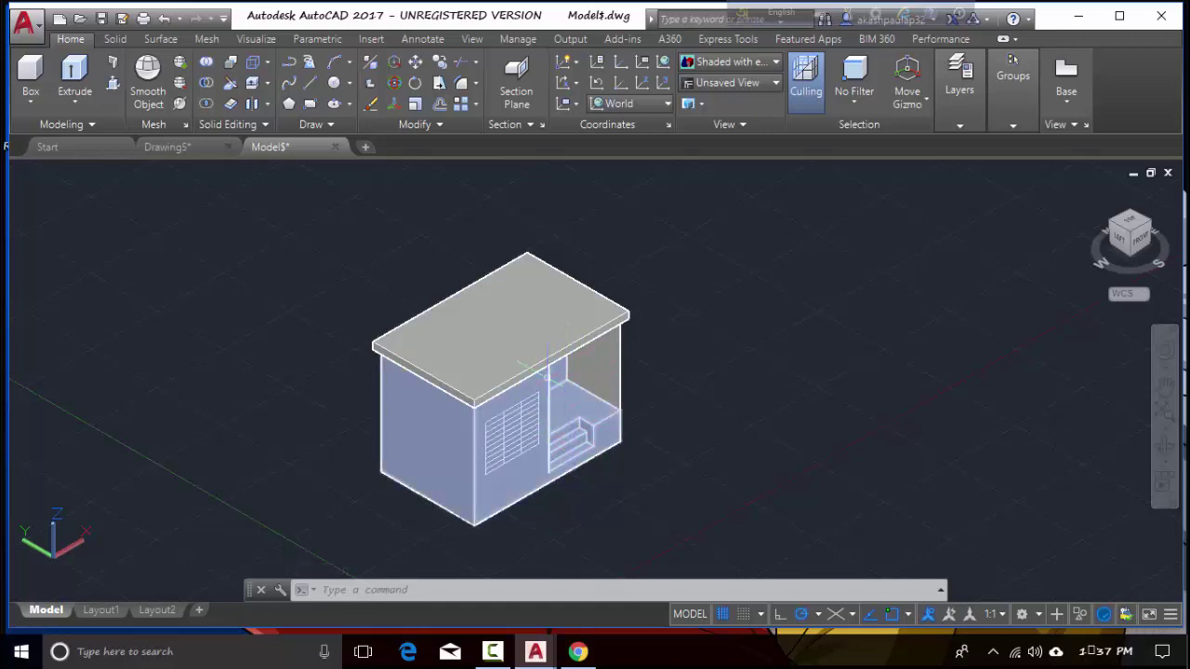
{"action": "left_click", "coordinate": [204, 146]}
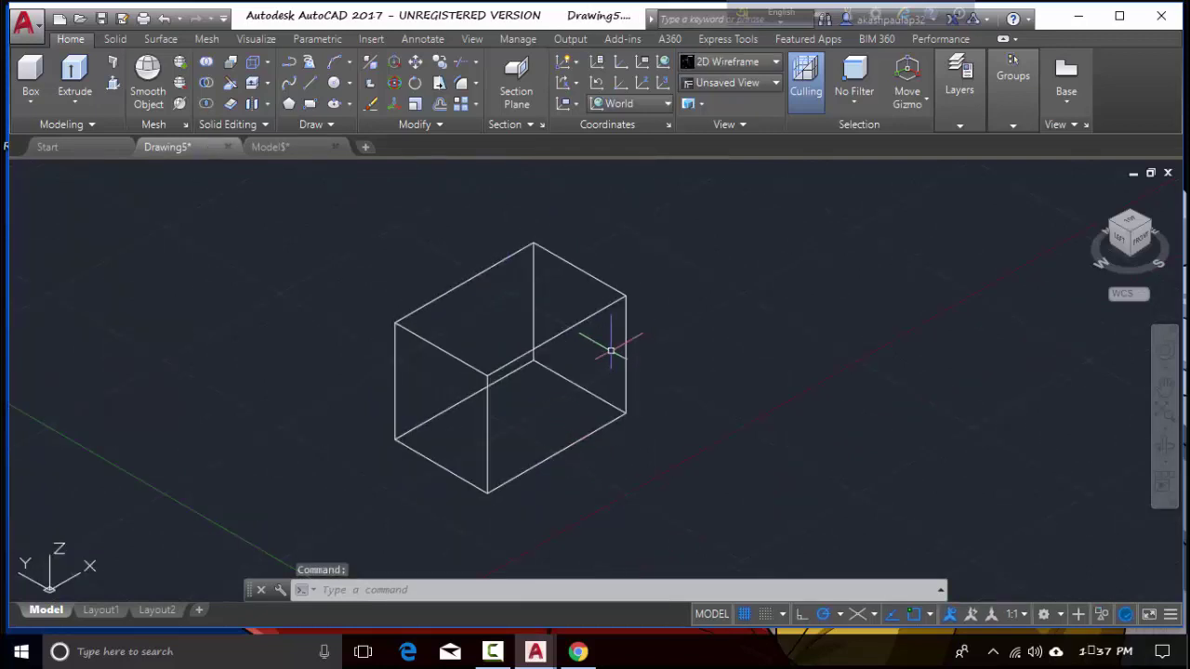
{"action": "scroll", "coordinate": [676, 351], "scroll_direction": "up", "scroll_amount": 2}
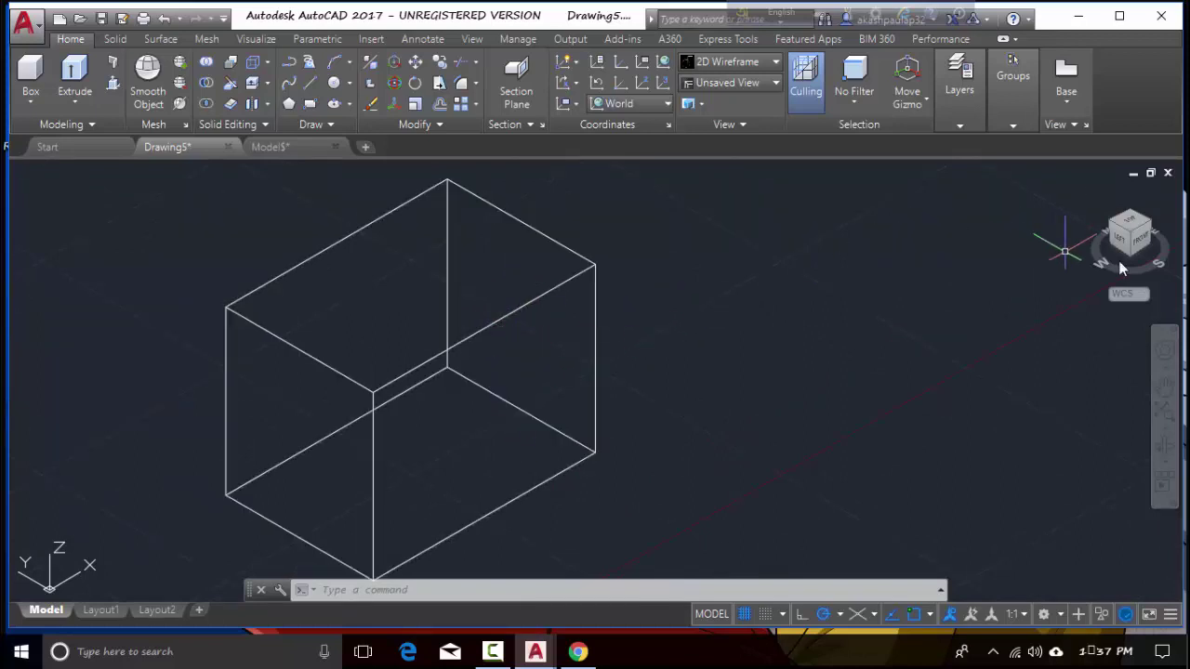
{"action": "left_click", "coordinate": [1141, 228]}
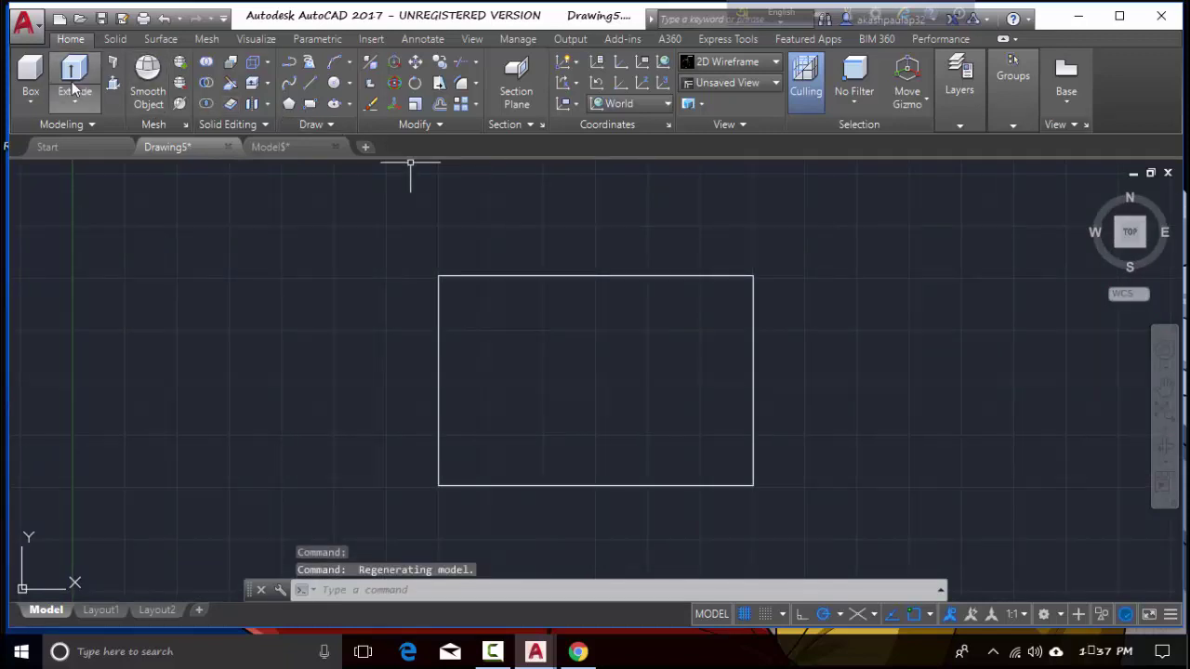
Draw a shallow box from the rectangle's bottom-right corner inward, then view it in isometric.
{"action": "left_click", "coordinate": [31, 73]}
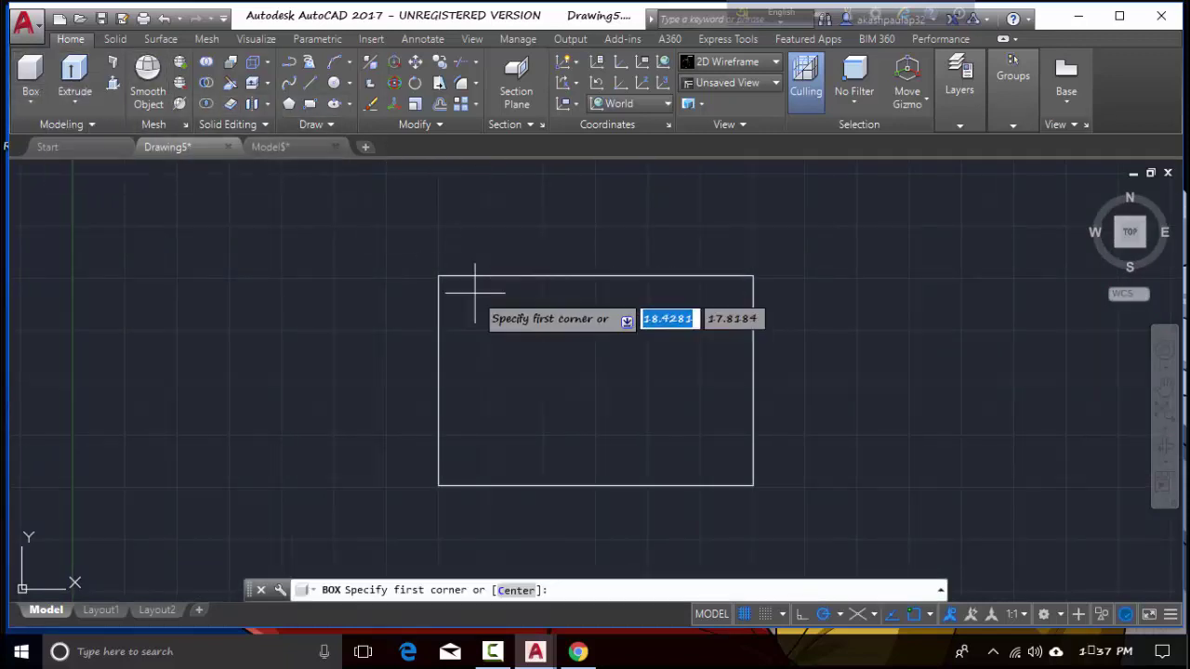
{"action": "left_click", "coordinate": [752, 484]}
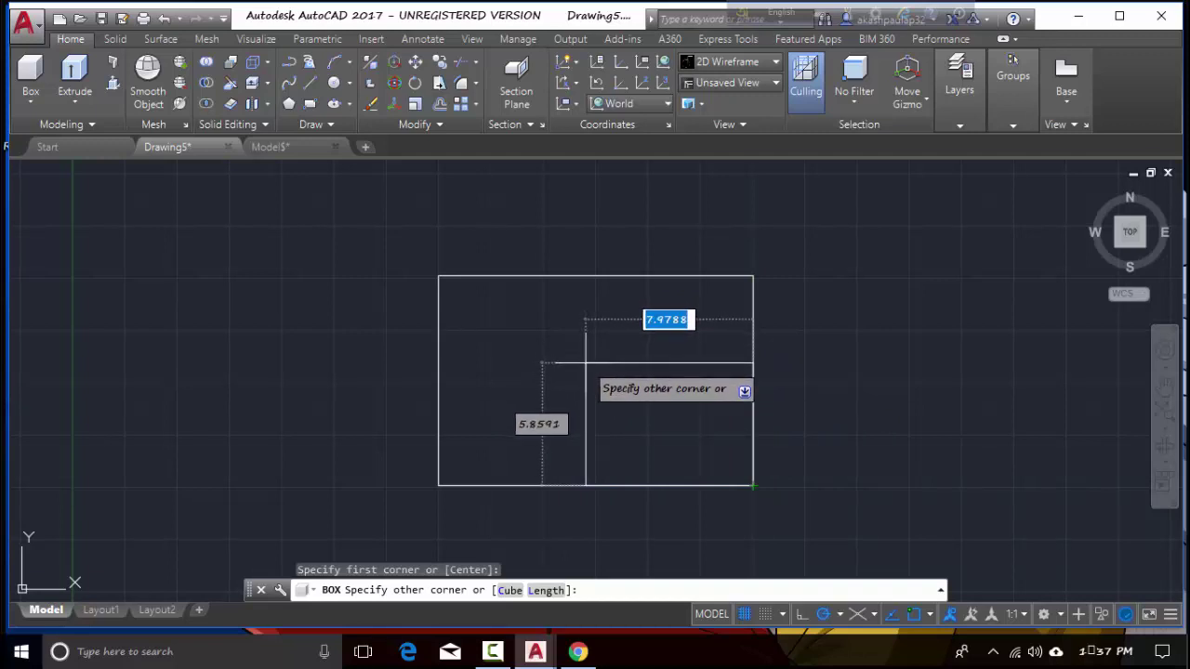
{"action": "left_click", "coordinate": [586, 363]}
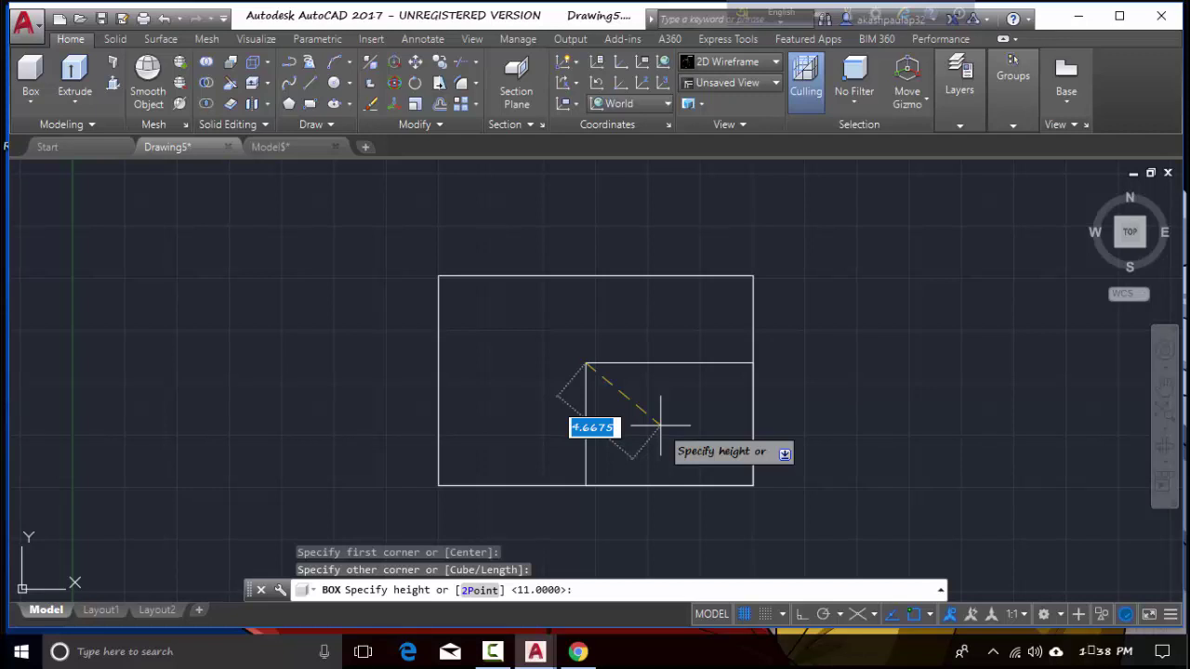
{"action": "left_click", "coordinate": [611, 376]}
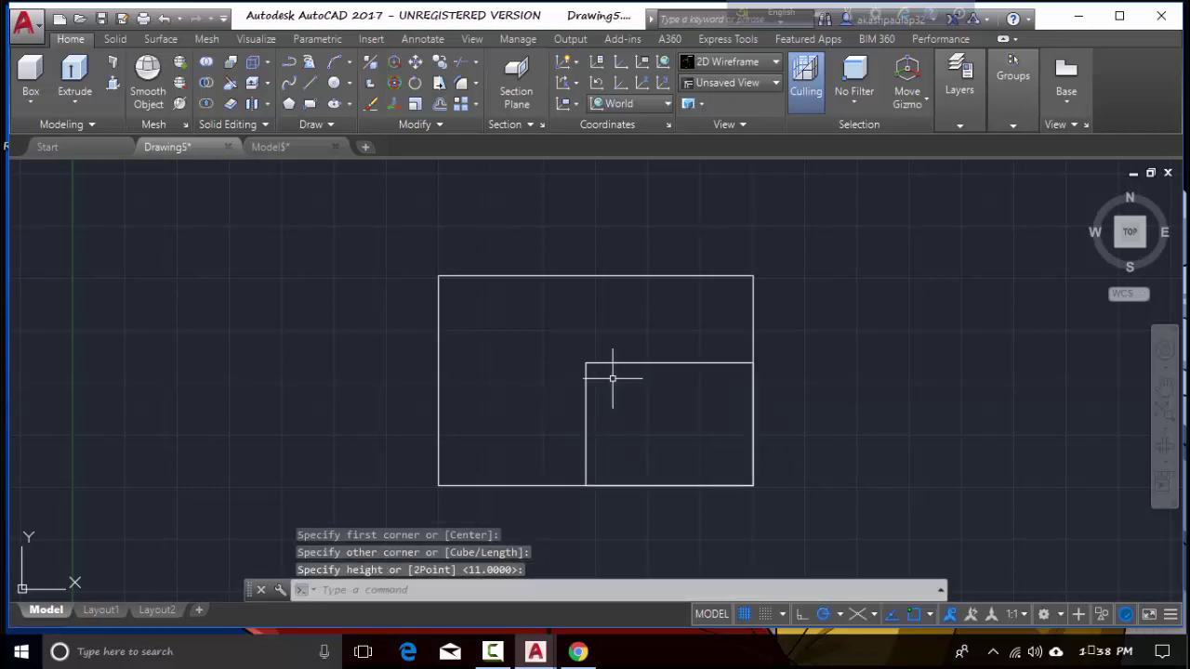
{"action": "left_click", "coordinate": [1122, 249]}
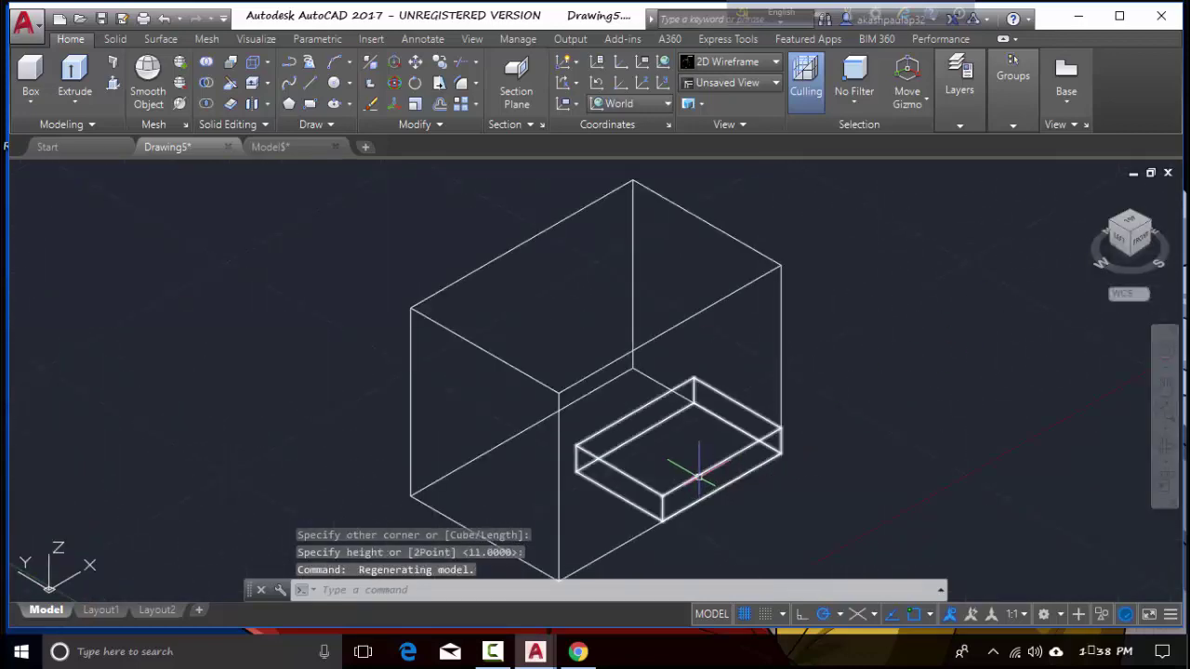
Grip-stretch the small inner box upward along Z to its new height.
{"action": "left_click", "coordinate": [681, 468]}
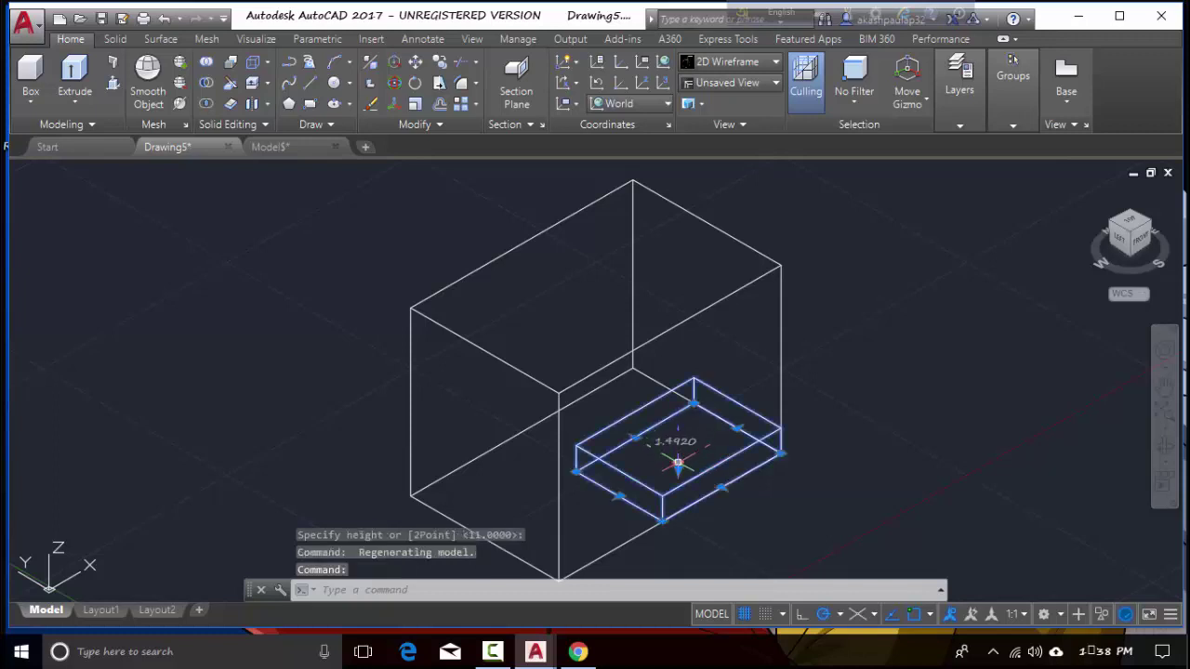
{"action": "left_click", "coordinate": [678, 463]}
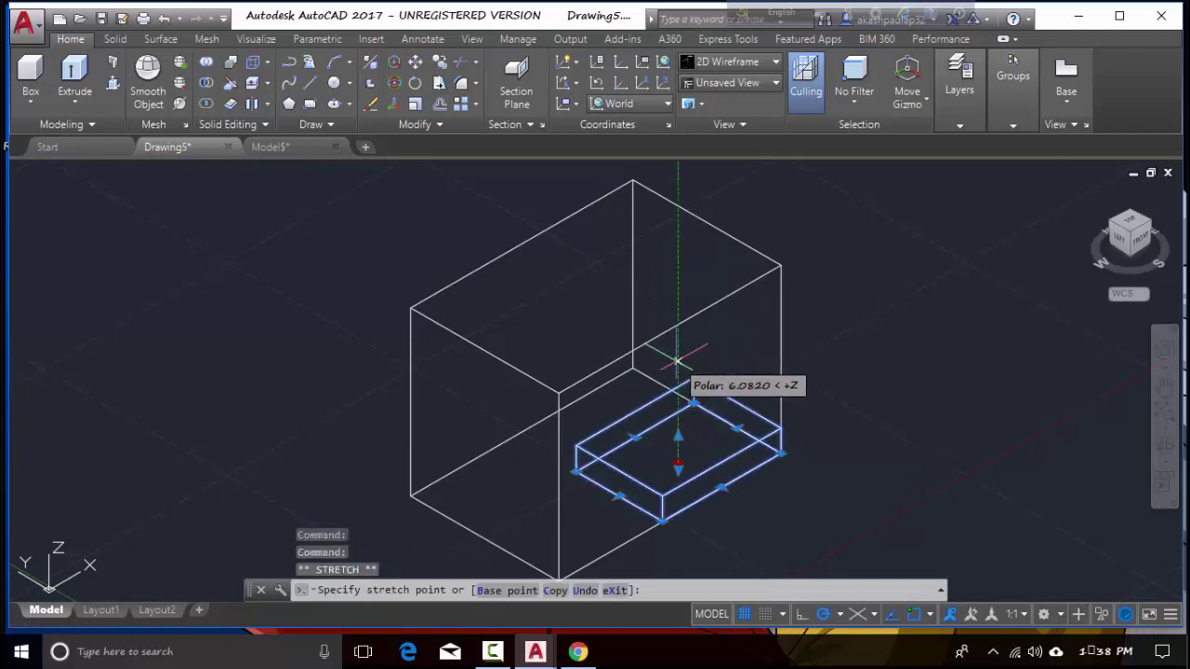
{"action": "key", "text": "Escape"}
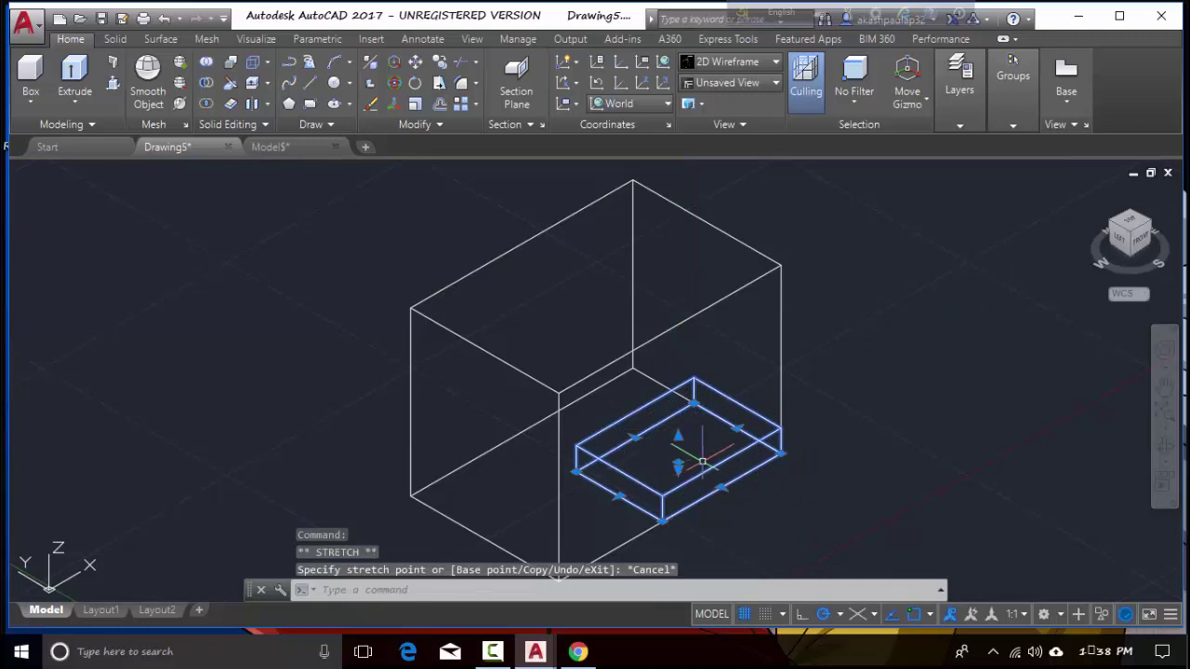
{"action": "key", "text": "Escape"}
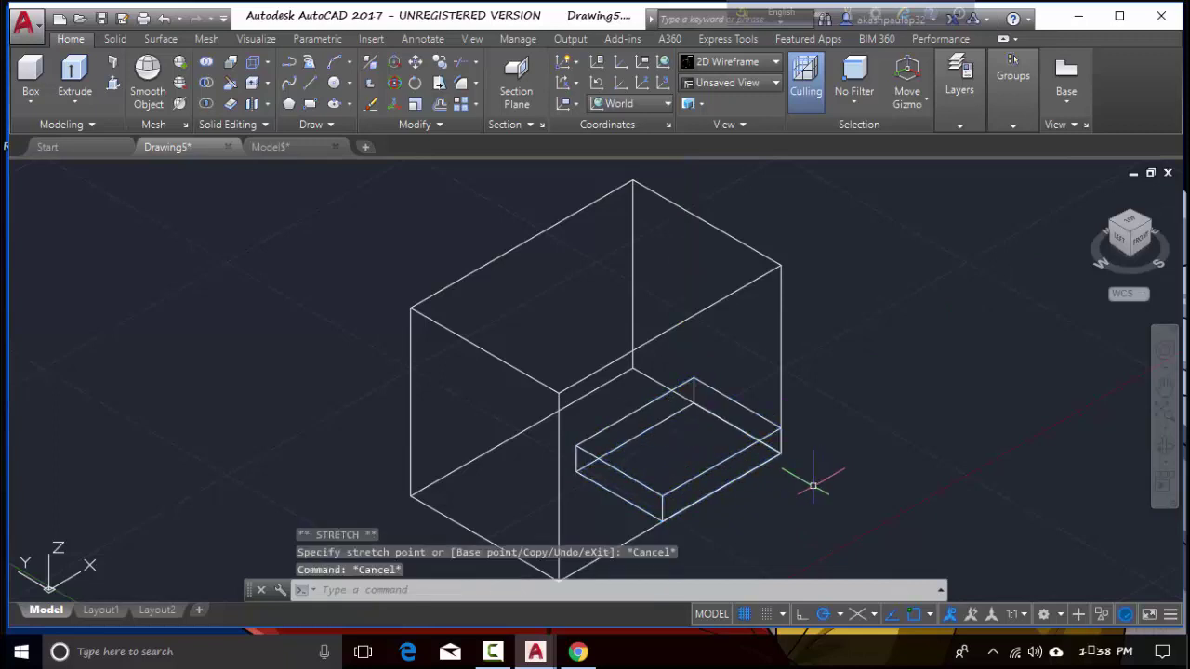
{"action": "left_click", "coordinate": [693, 479]}
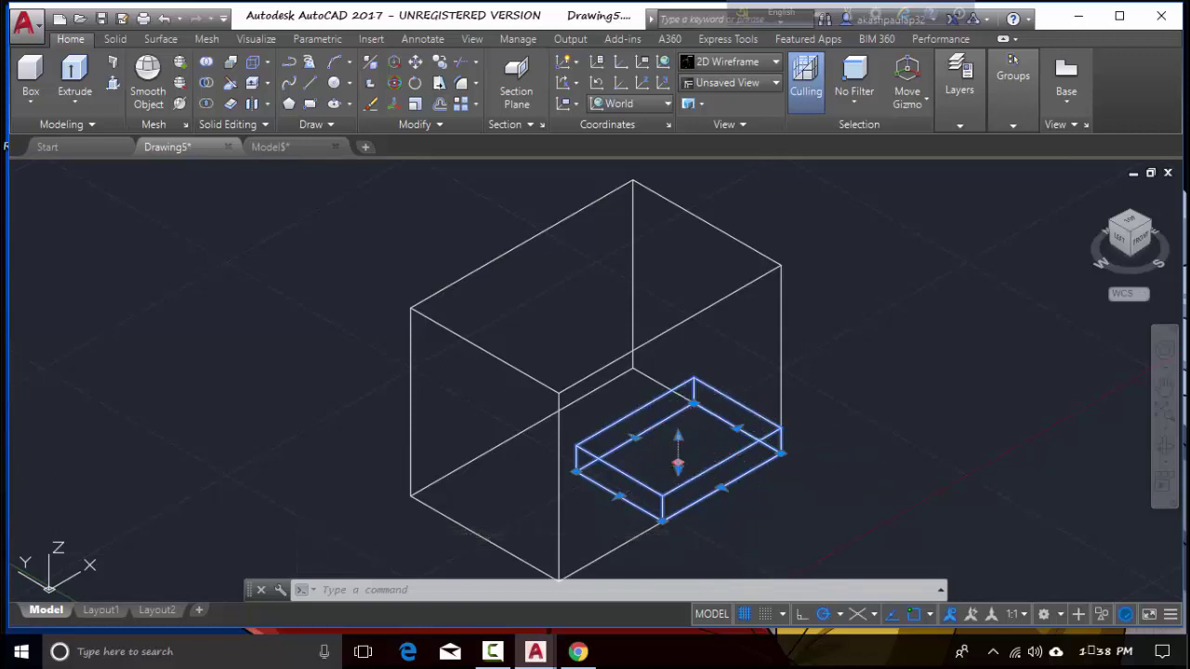
{"action": "left_click", "coordinate": [662, 497]}
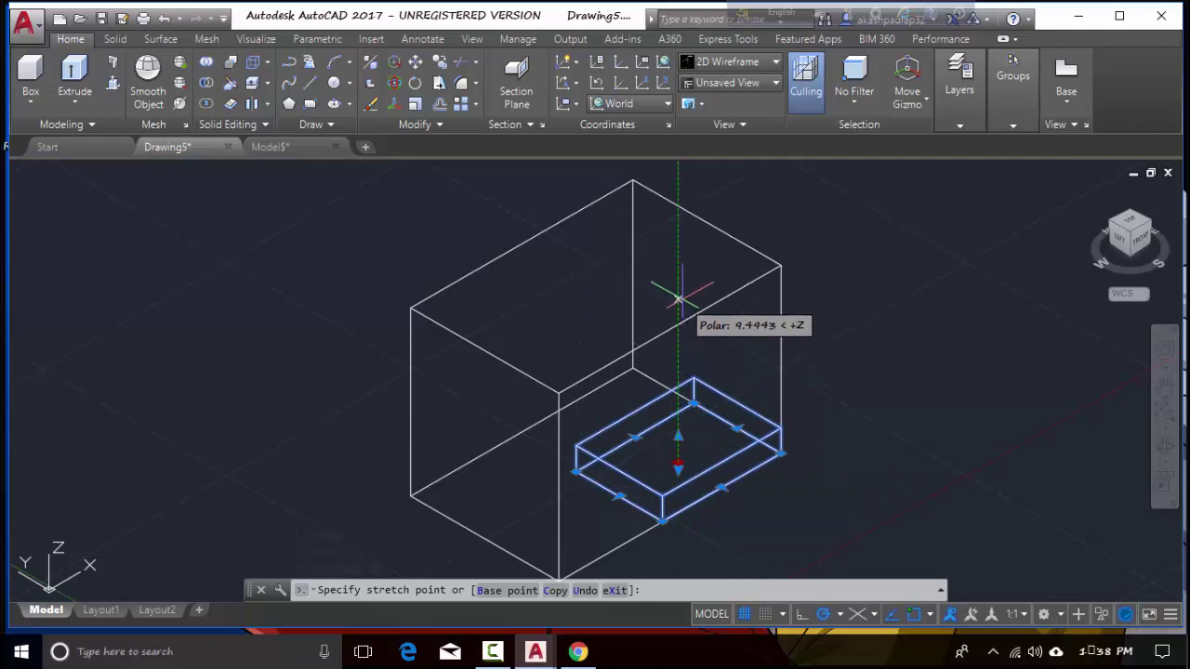
{"action": "scroll", "coordinate": [678, 297], "scroll_direction": "up", "scroll_amount": 2}
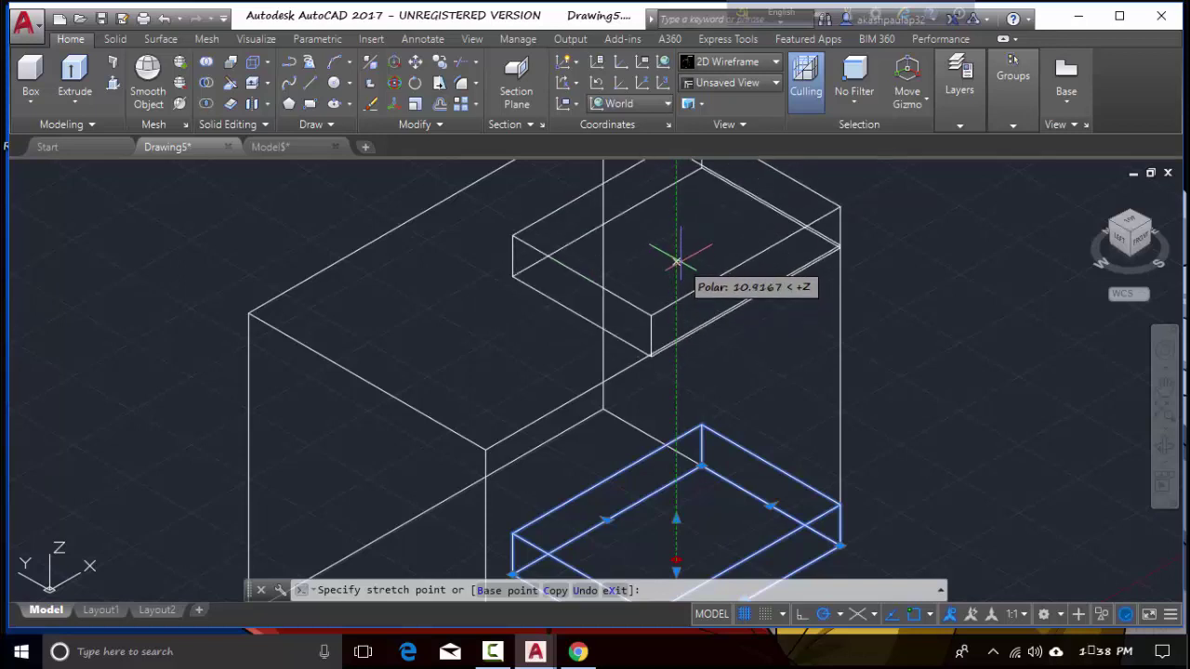
{"action": "scroll", "coordinate": [677, 260], "scroll_direction": "up", "scroll_amount": 2}
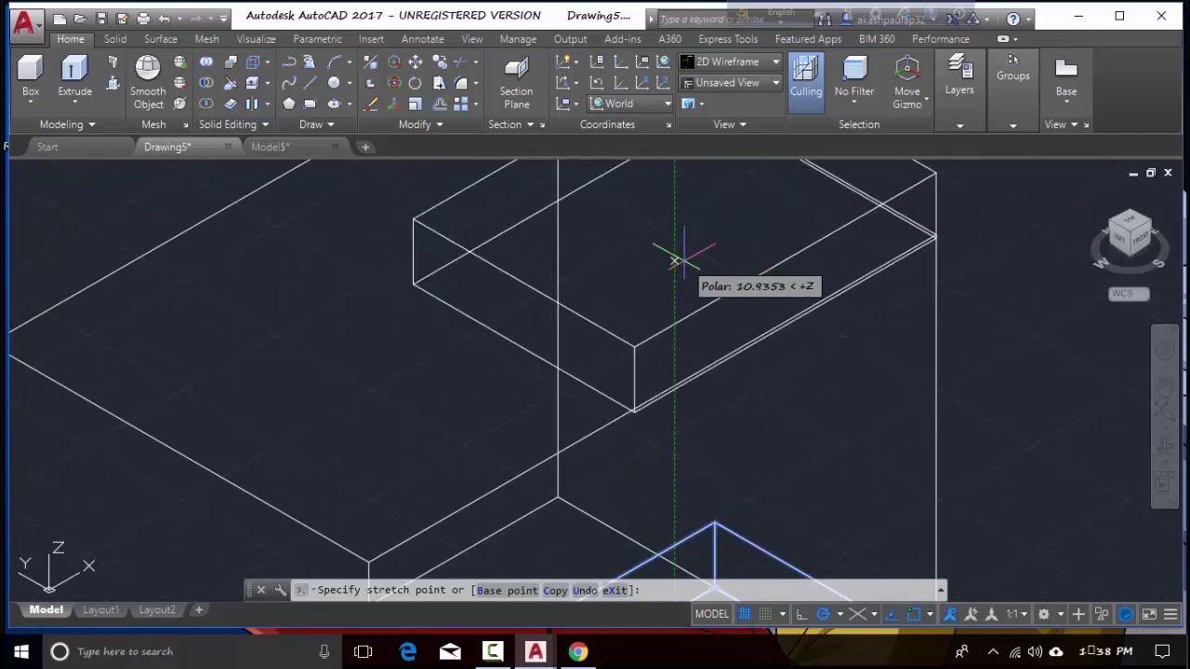
{"action": "left_click", "coordinate": [683, 260]}
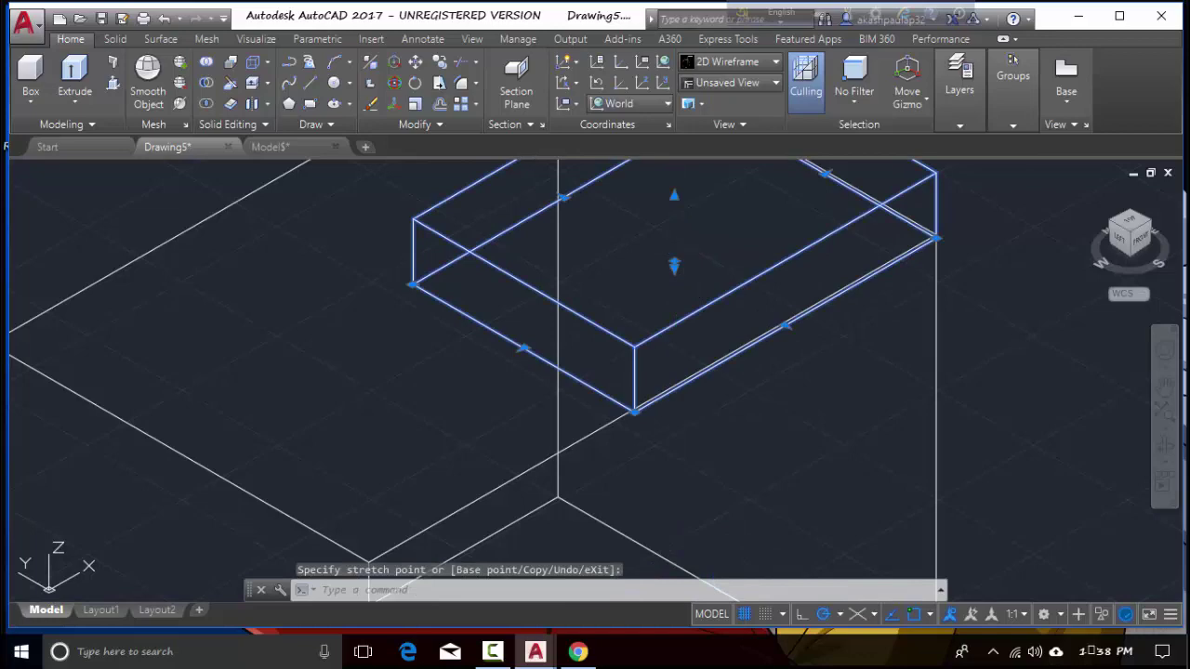
{"action": "key", "text": "Escape"}
{"action": "mouse_move", "coordinate": [1131, 230]}
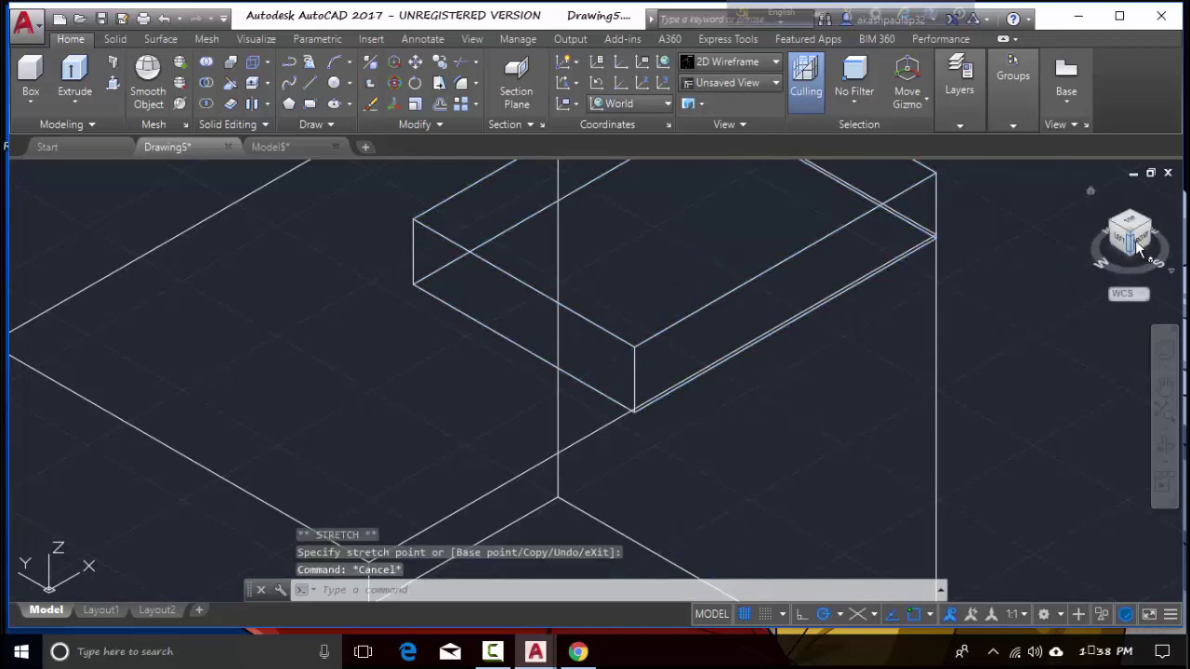
{"action": "left_click", "coordinate": [1139, 239]}
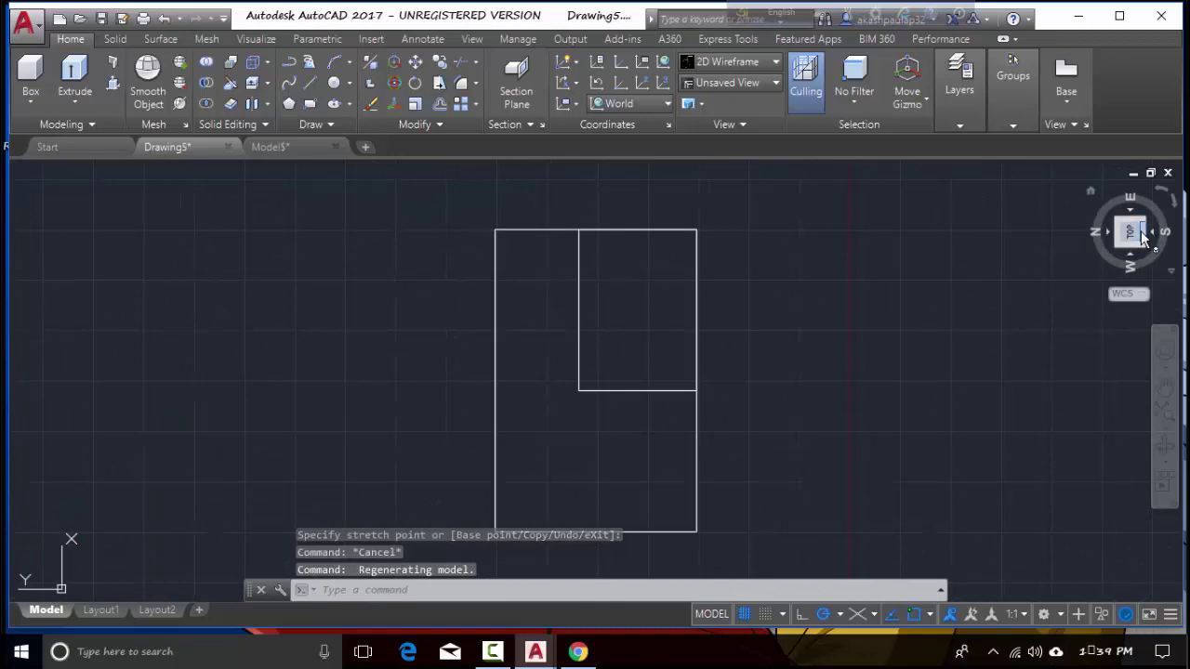
{"action": "left_click", "coordinate": [1152, 237]}
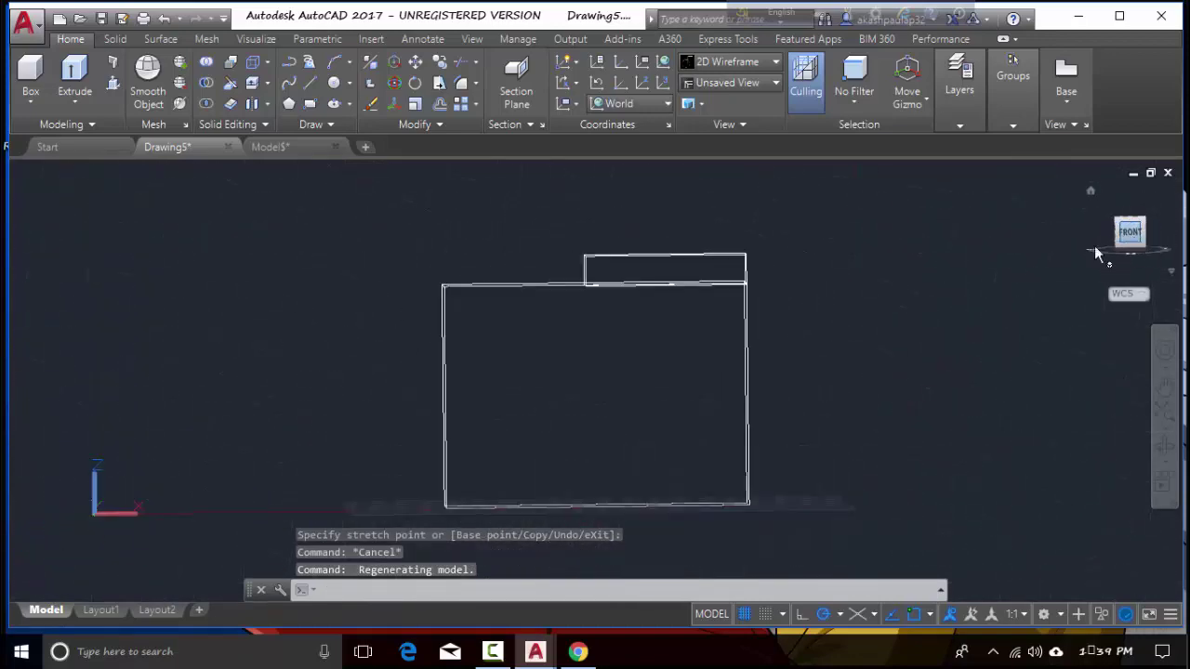
{"action": "scroll", "coordinate": [683, 329], "scroll_direction": "up", "scroll_amount": 1}
{"action": "scroll", "coordinate": [722, 257], "scroll_direction": "up", "scroll_amount": 1}
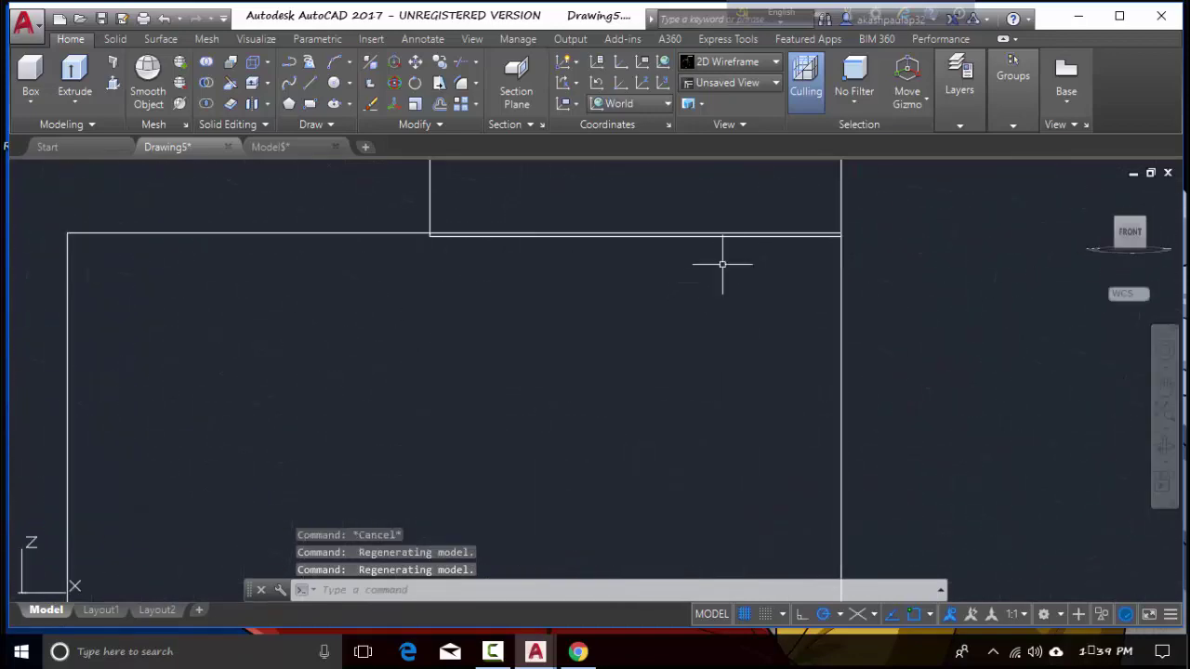
{"action": "scroll", "coordinate": [653, 232], "scroll_direction": "down", "scroll_amount": 1}
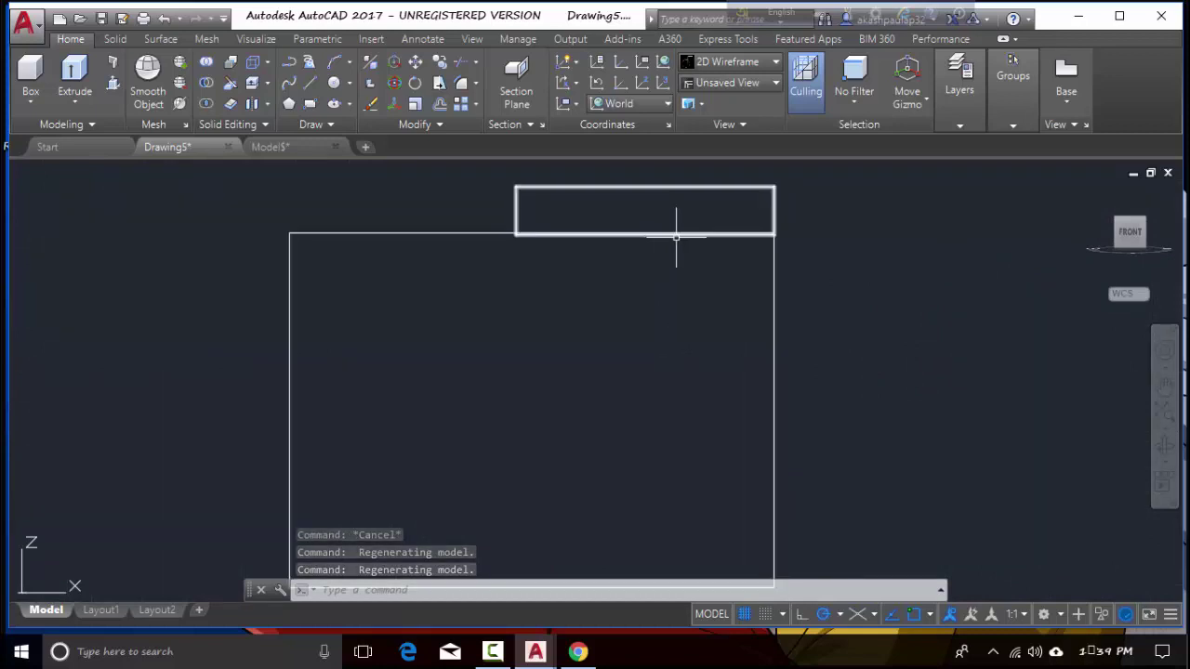
{"action": "scroll", "coordinate": [856, 230], "scroll_direction": "down", "scroll_amount": 1}
{"action": "mouse_move", "coordinate": [1129, 232]}
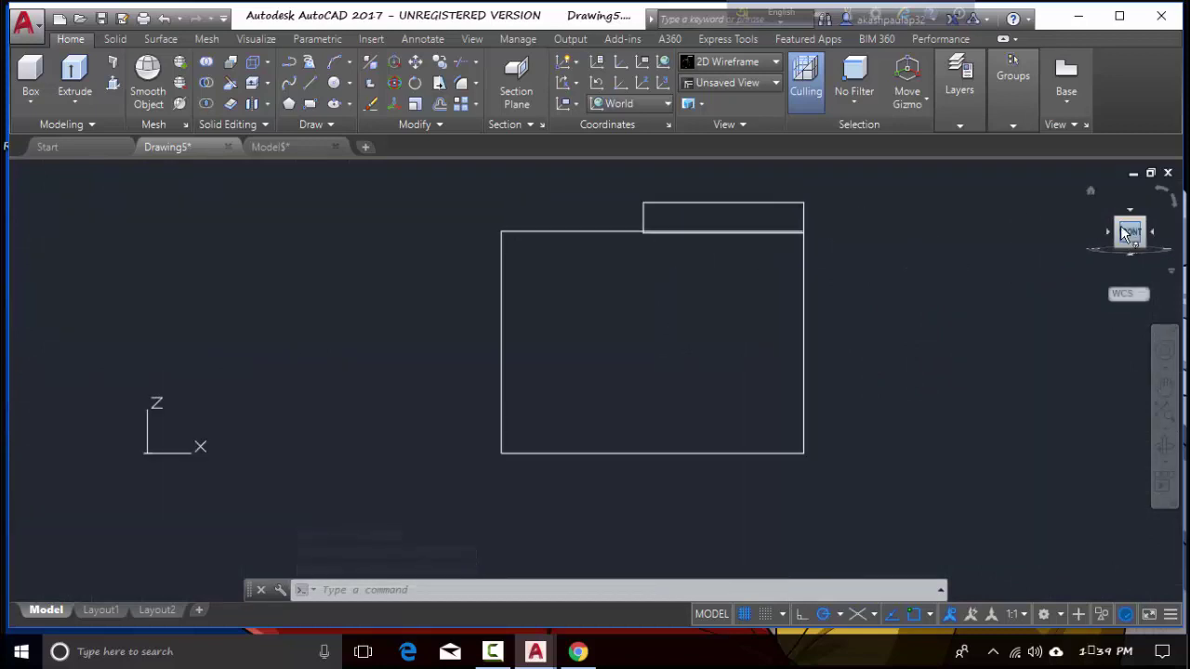
{"action": "left_click", "coordinate": [1115, 220]}
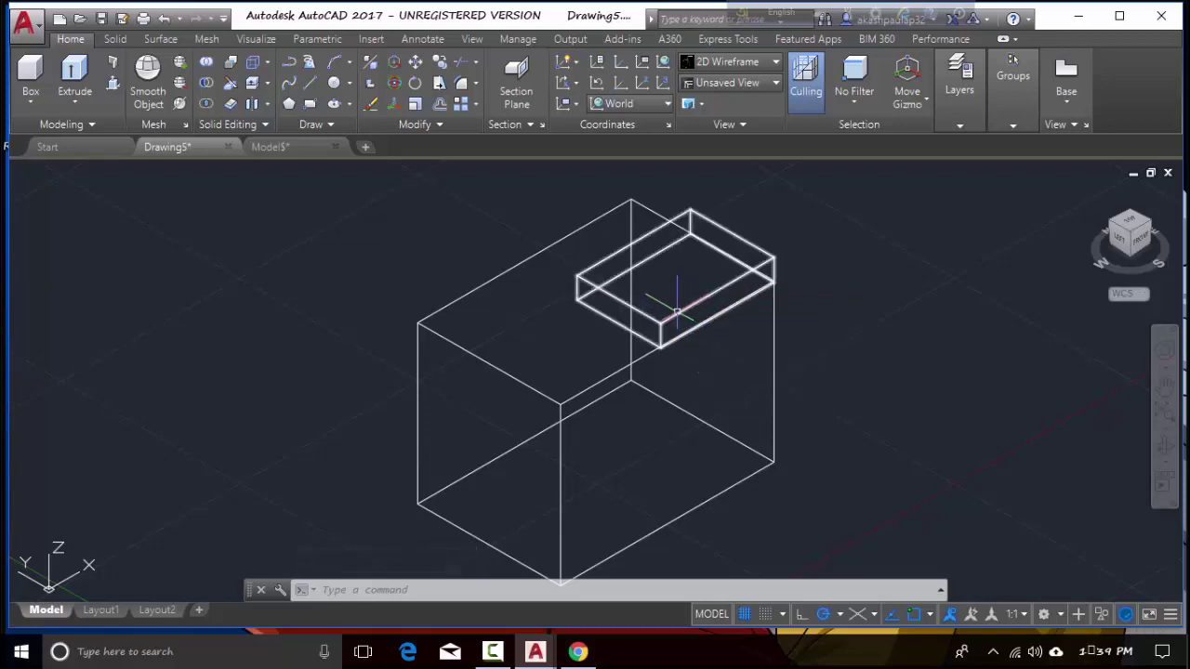
{"action": "scroll", "coordinate": [679, 316], "scroll_direction": "up", "scroll_amount": 2}
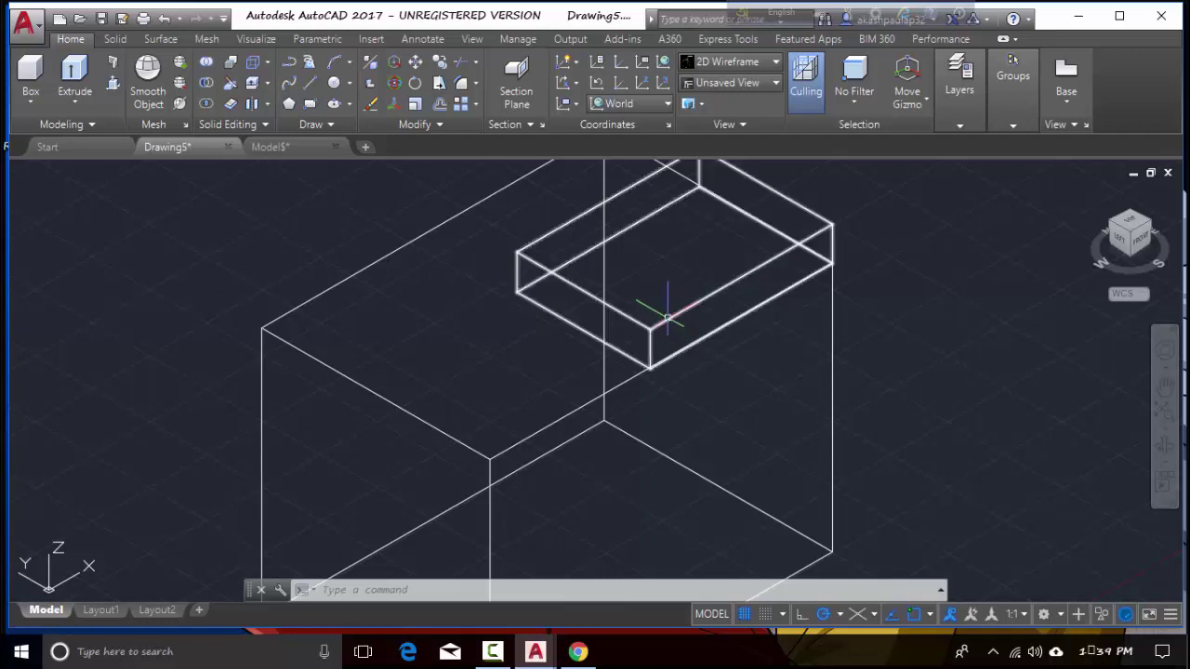
Extend the small box's face 9 units downward with the gizmo arrow.
{"action": "left_click", "coordinate": [669, 318]}
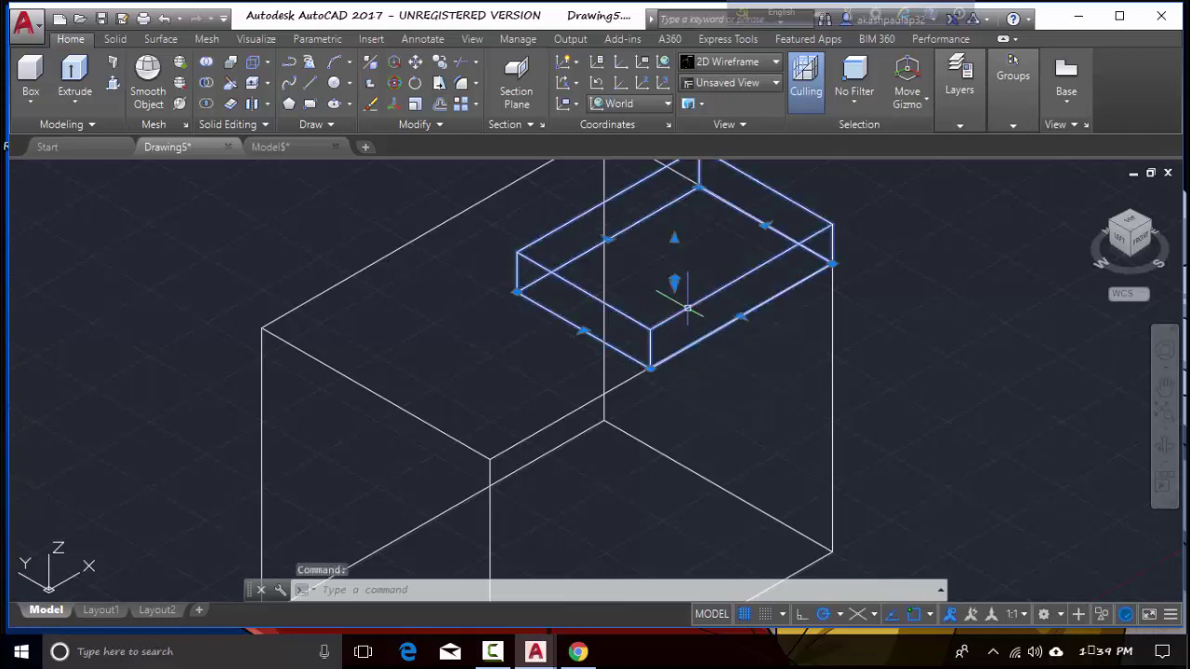
{"action": "left_click", "coordinate": [674, 281]}
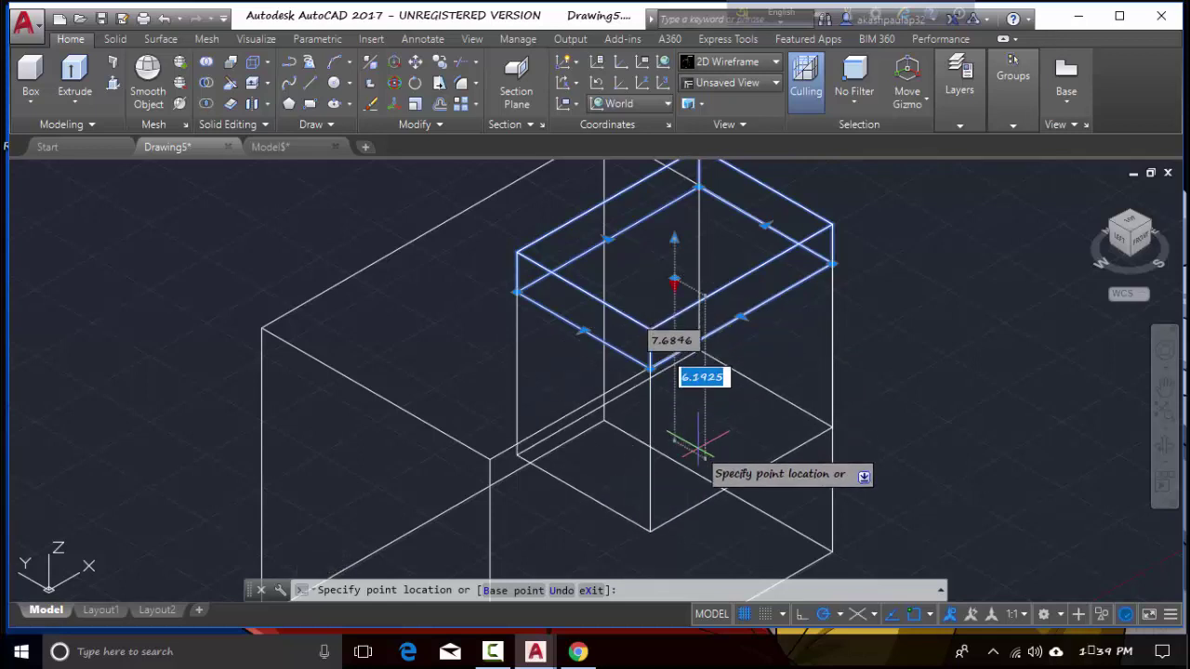
{"action": "type", "text": "9"}
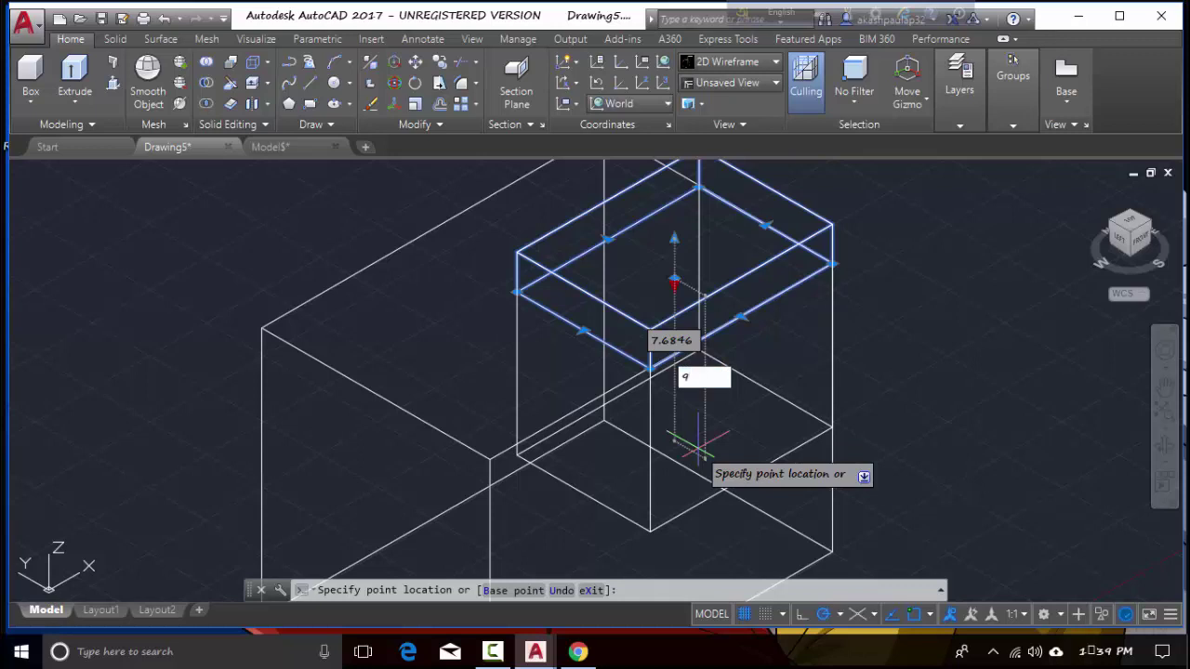
{"action": "key", "text": "Return"}
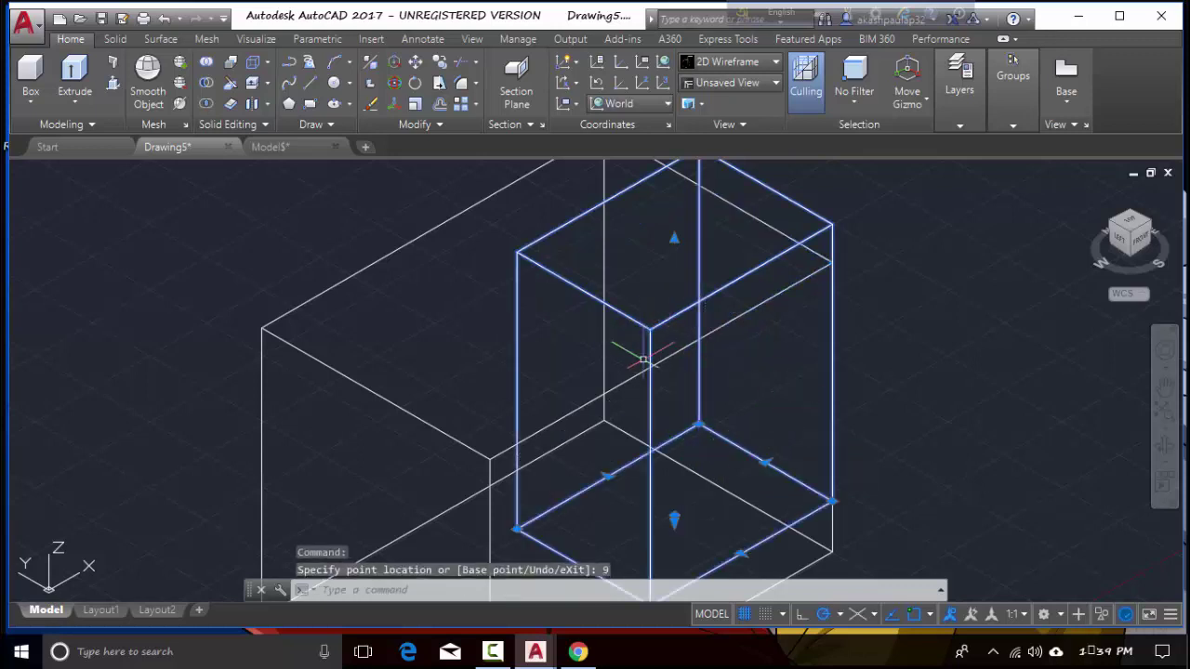
{"action": "scroll", "coordinate": [1003, 371], "scroll_direction": "down", "scroll_amount": 2}
{"action": "mouse_move", "coordinate": [1004, 372]}
{"action": "middle_mouse_down"}
{"action": "mouse_move", "coordinate": [979, 377]}
{"action": "mouse_move", "coordinate": [884, 339]}
{"action": "mouse_move", "coordinate": [853, 356]}
{"action": "mouse_move", "coordinate": [865, 365]}
{"action": "middle_mouse_up"}
{"action": "key", "text": "Escape"}
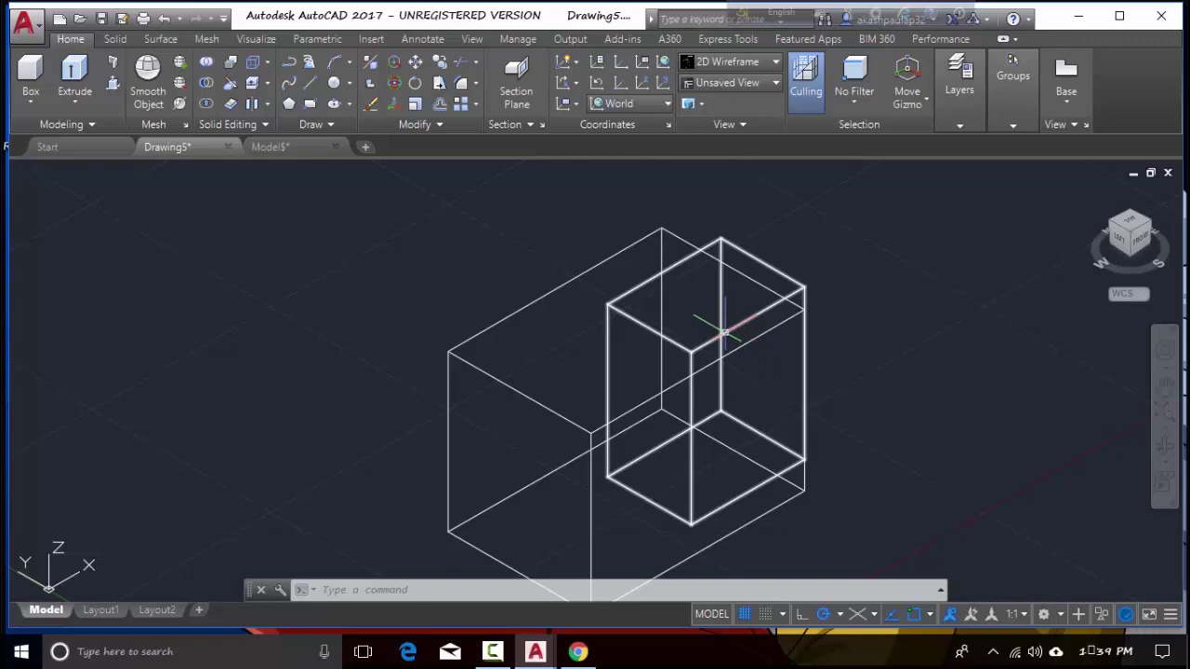
In Top view, stretch the inner rectangle's bottom and right edges slightly past the outer box.
{"action": "left_click", "coordinate": [1141, 230]}
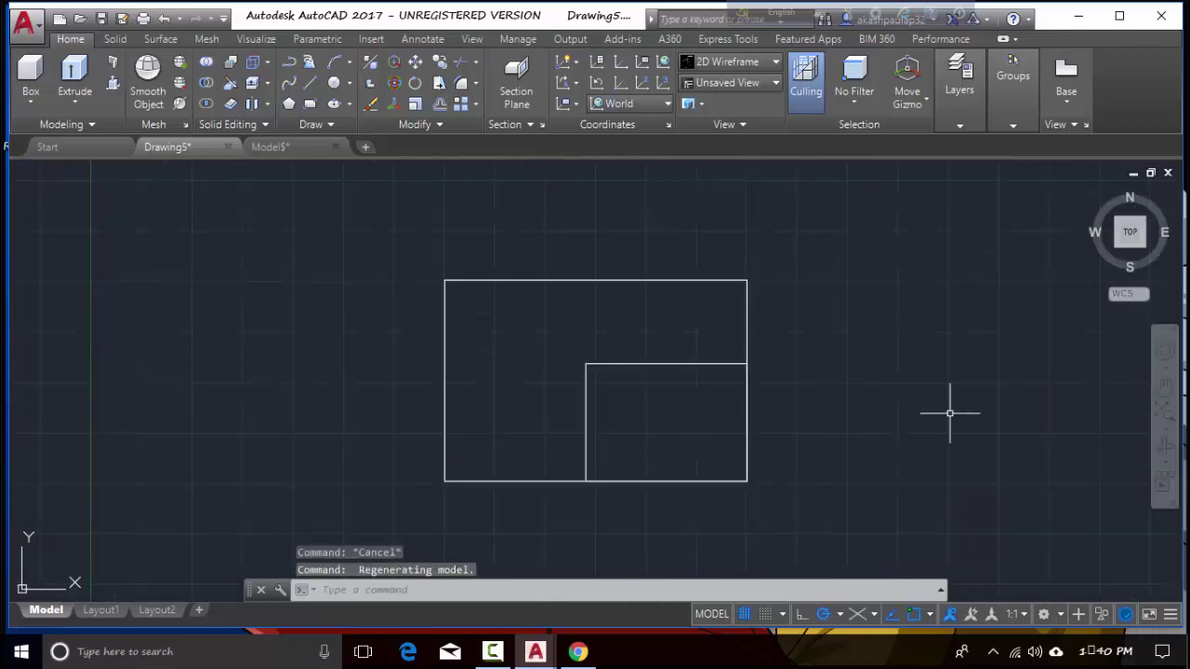
{"action": "left_click", "coordinate": [669, 479]}
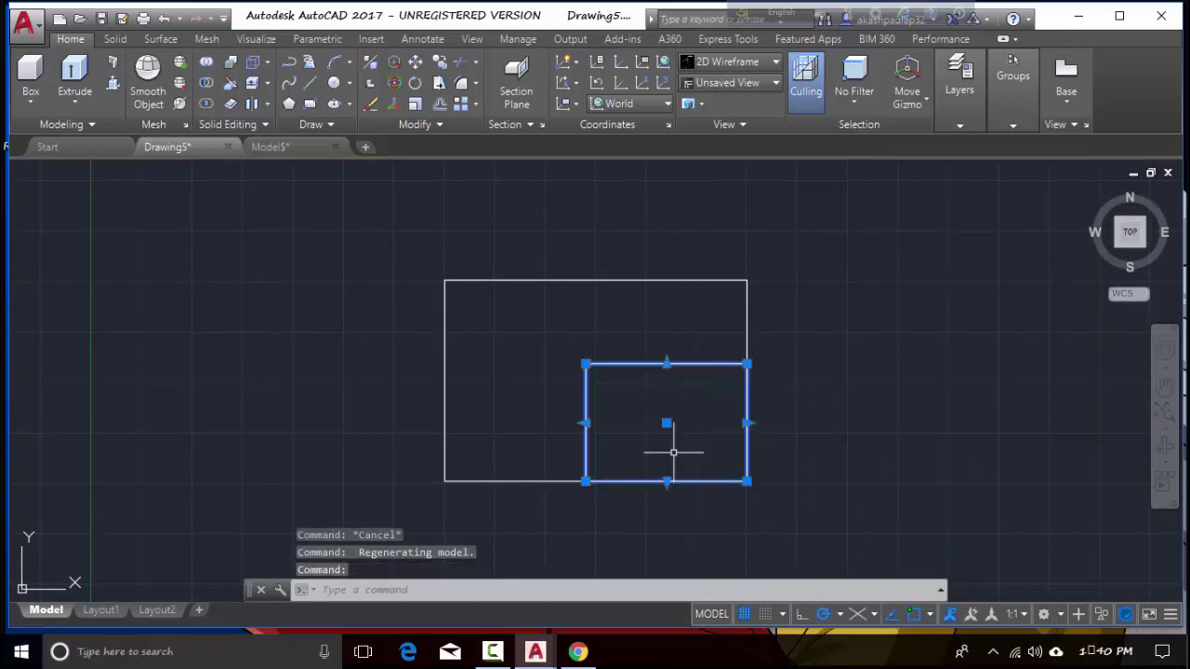
{"action": "left_click", "coordinate": [667, 482]}
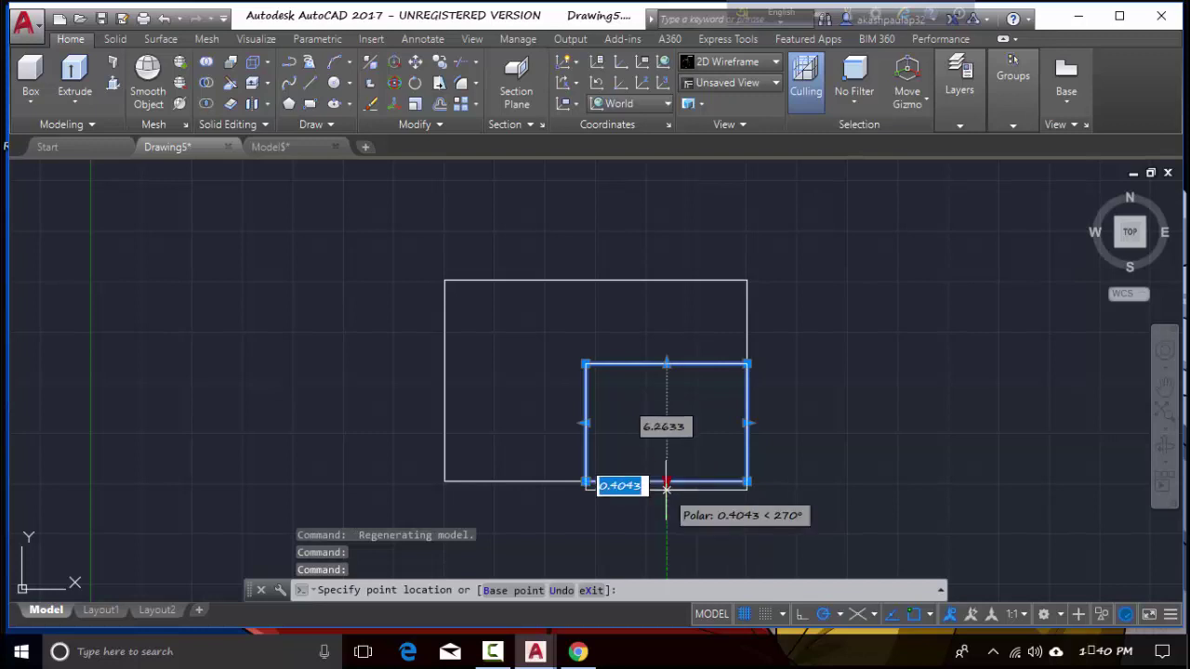
{"action": "left_click", "coordinate": [667, 487]}
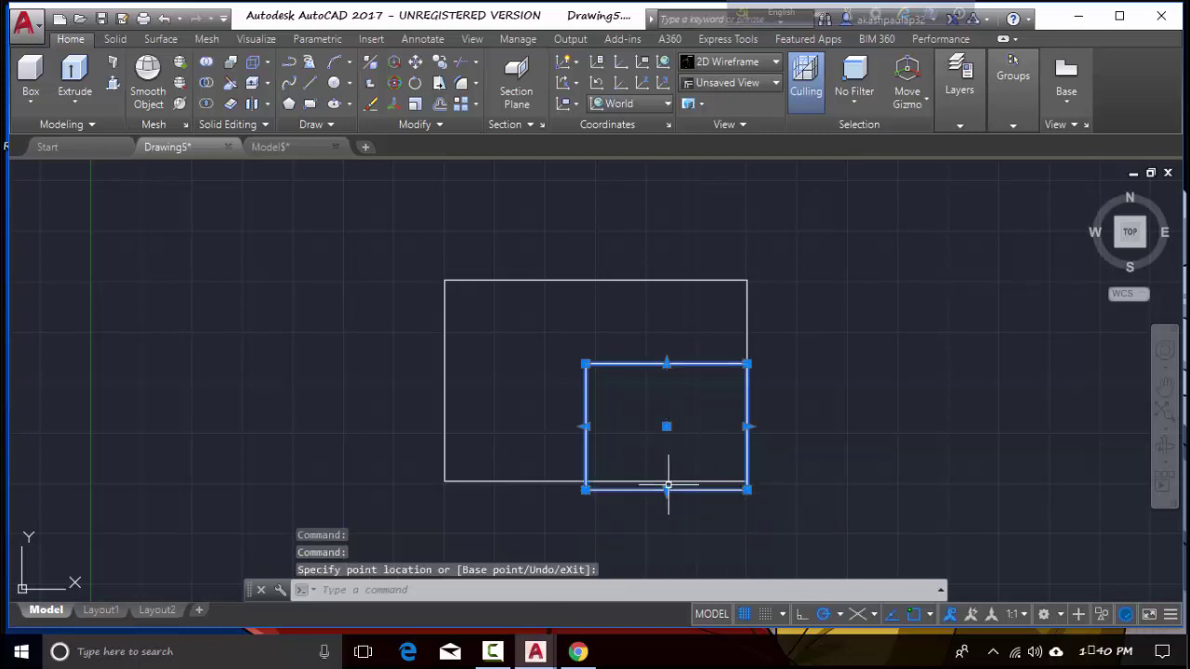
{"action": "left_click", "coordinate": [755, 426]}
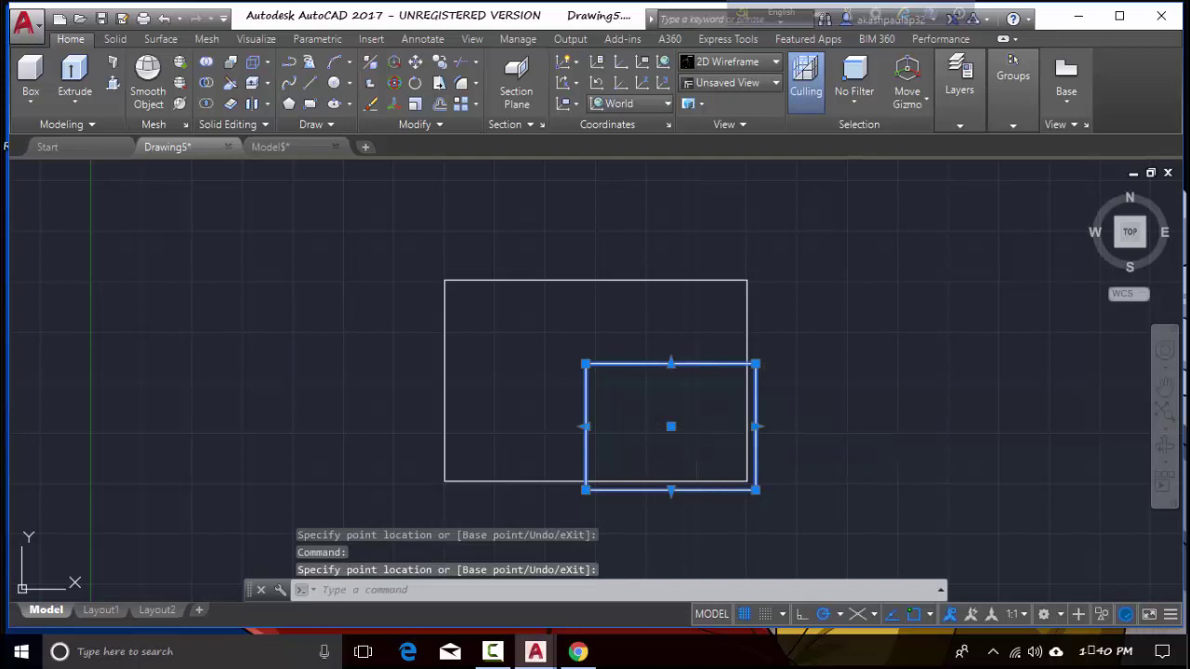
{"action": "key", "text": "Escape"}
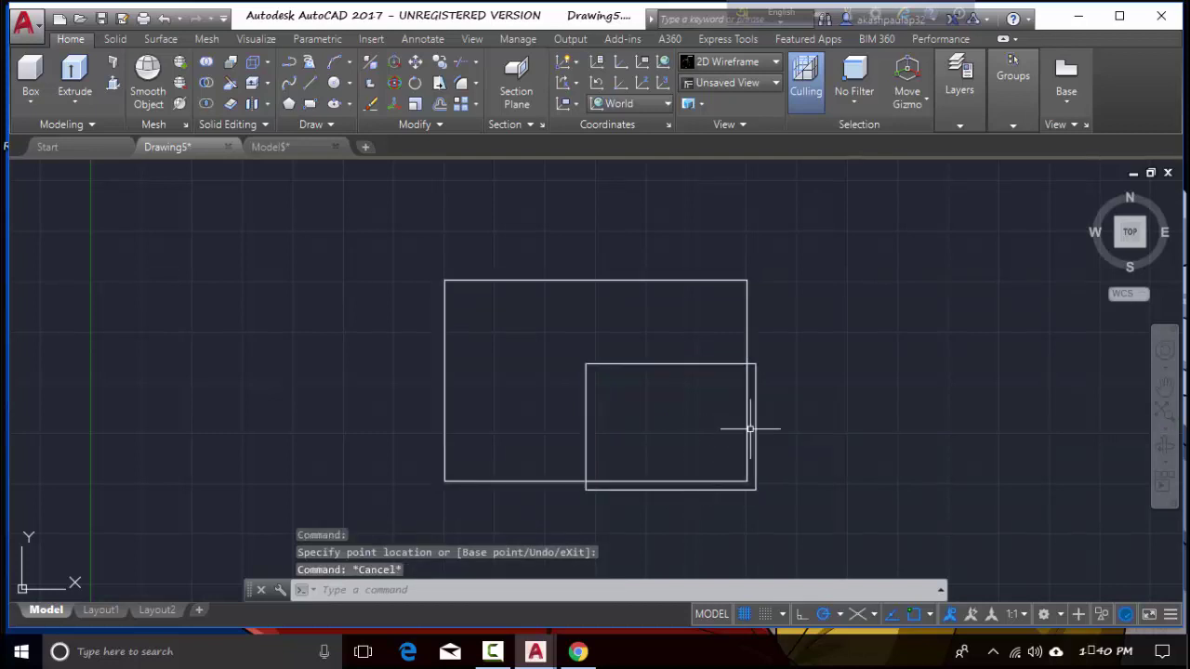
Cancel a stray selection and check the finished hut in the Model$ drawing.
{"action": "left_click", "coordinate": [759, 421]}
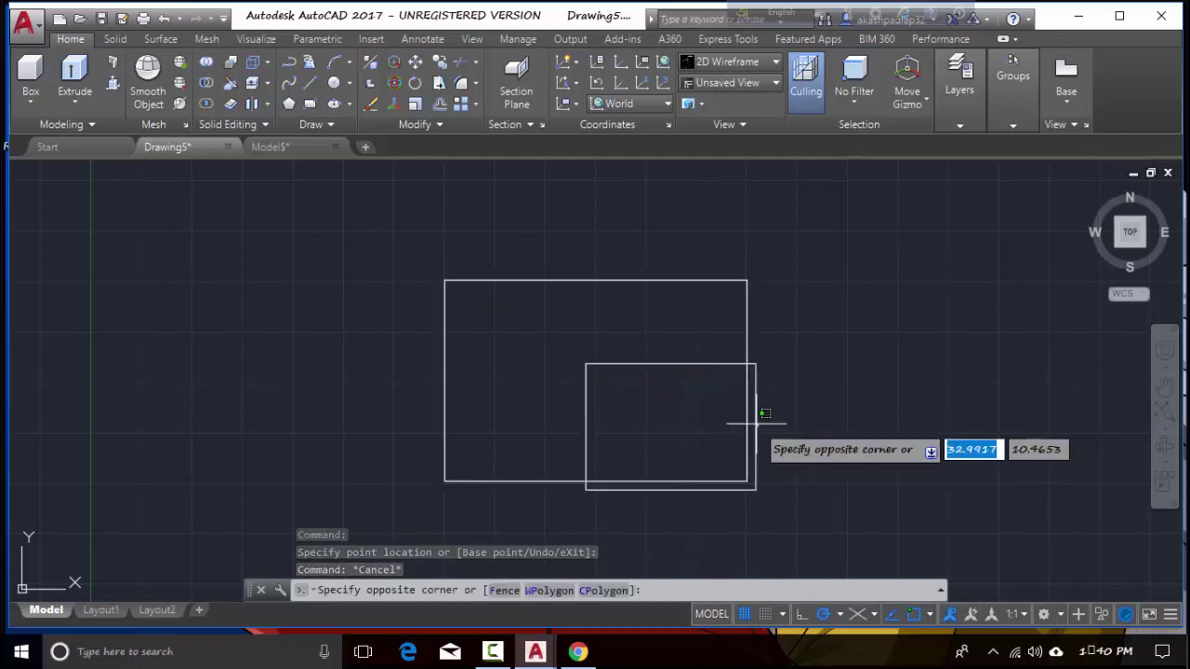
{"action": "key", "text": "Escape"}
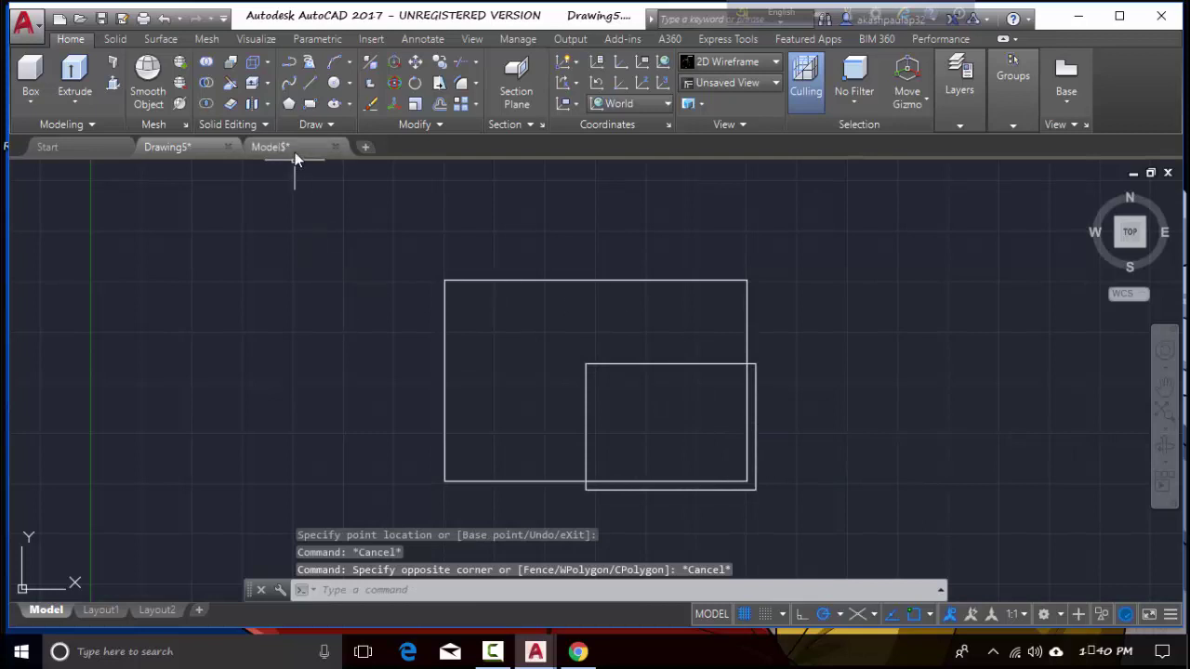
{"action": "left_click", "coordinate": [295, 148]}
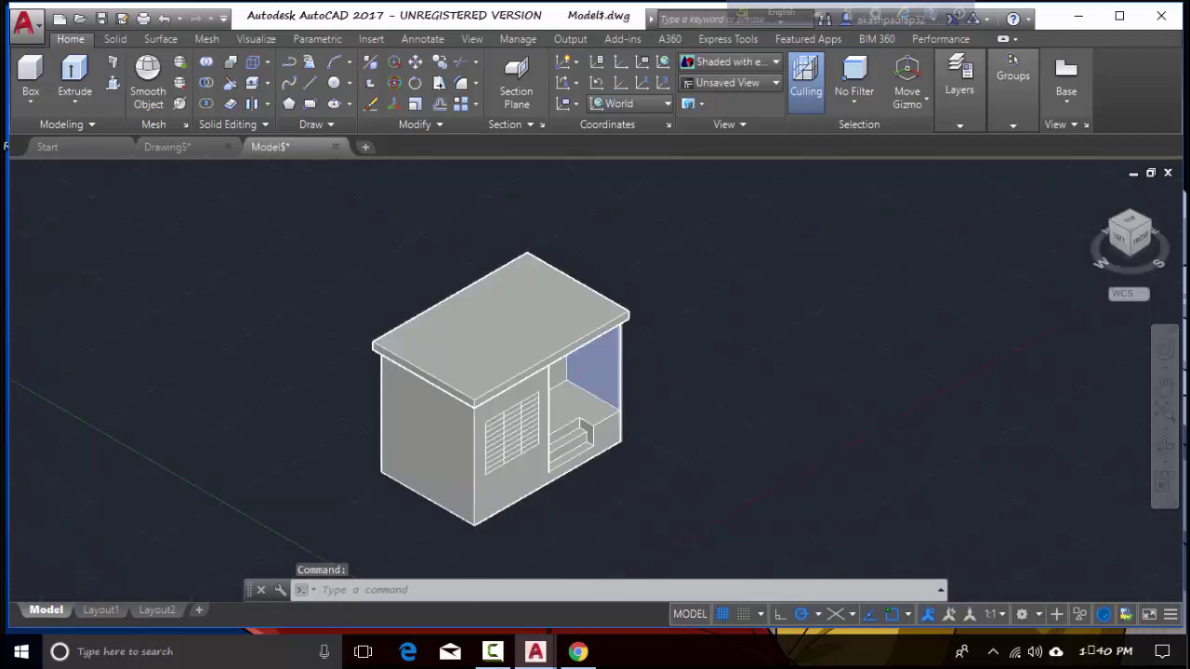
{"action": "scroll", "coordinate": [613, 356], "scroll_direction": "up", "scroll_amount": 3}
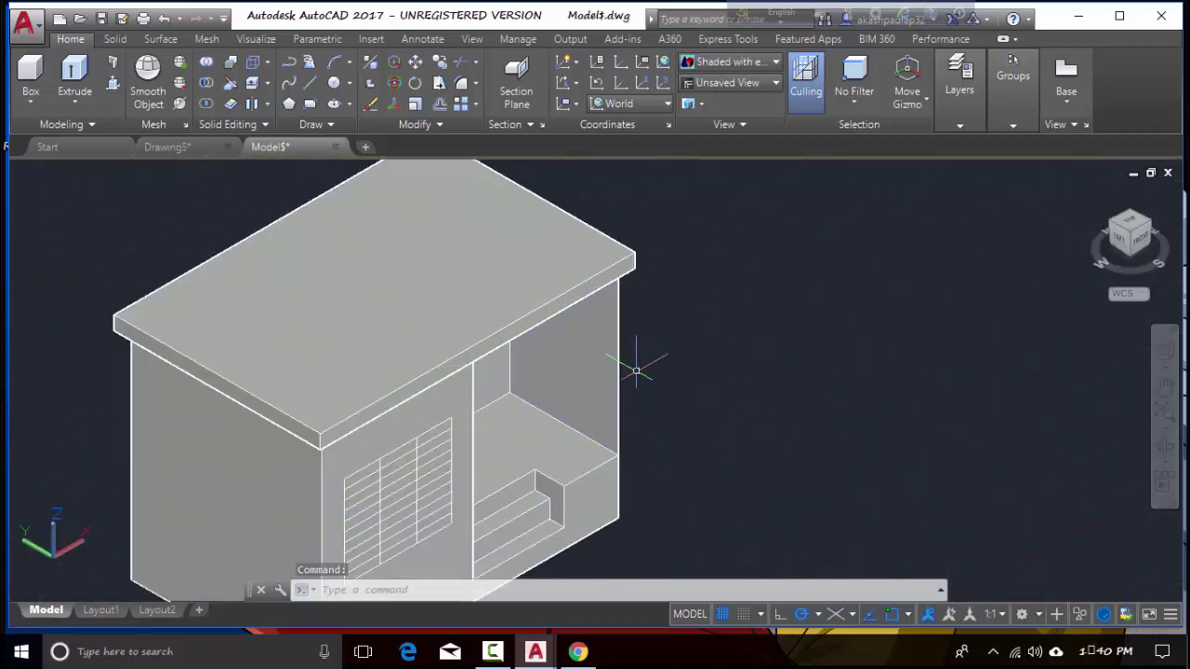
Back in Drawing5, pull the outer rectangle's right edge in to align with the inner box.
{"action": "left_click", "coordinate": [206, 147]}
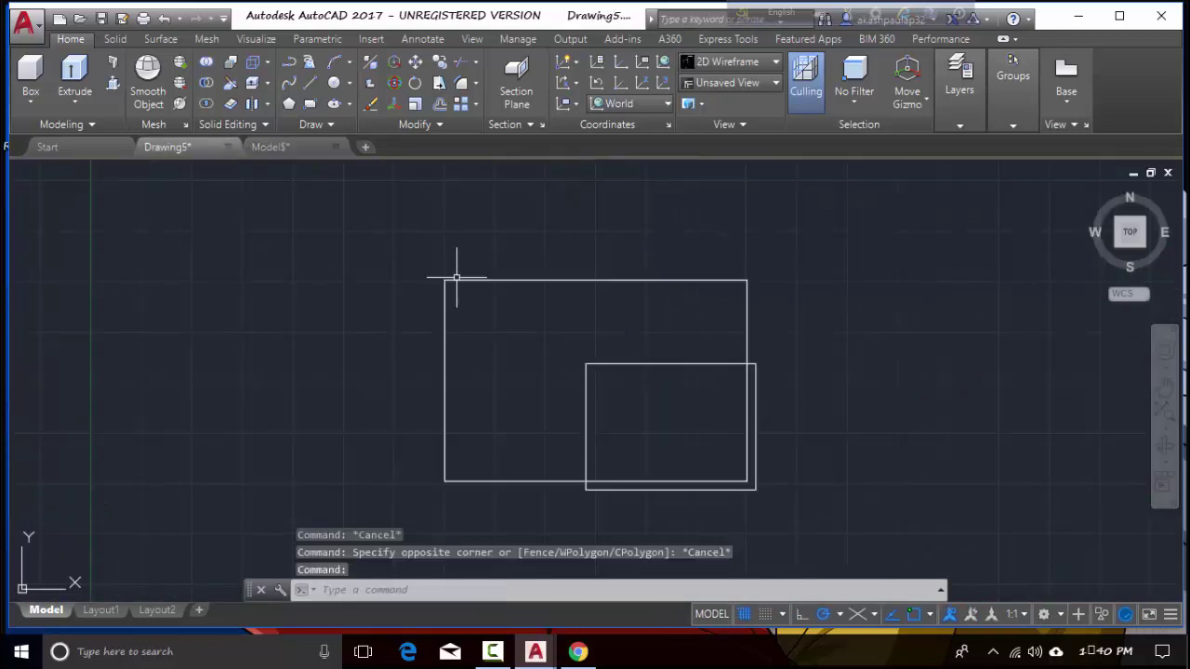
{"action": "scroll", "coordinate": [740, 414], "scroll_direction": "up", "scroll_amount": 3}
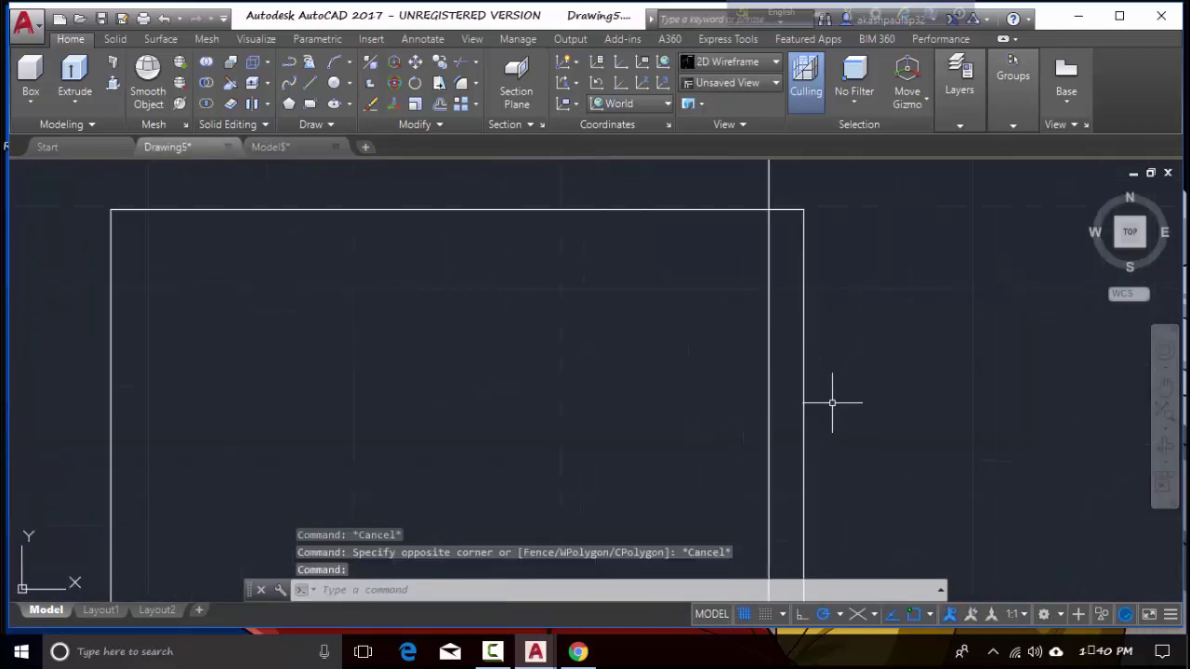
{"action": "left_click", "coordinate": [804, 385]}
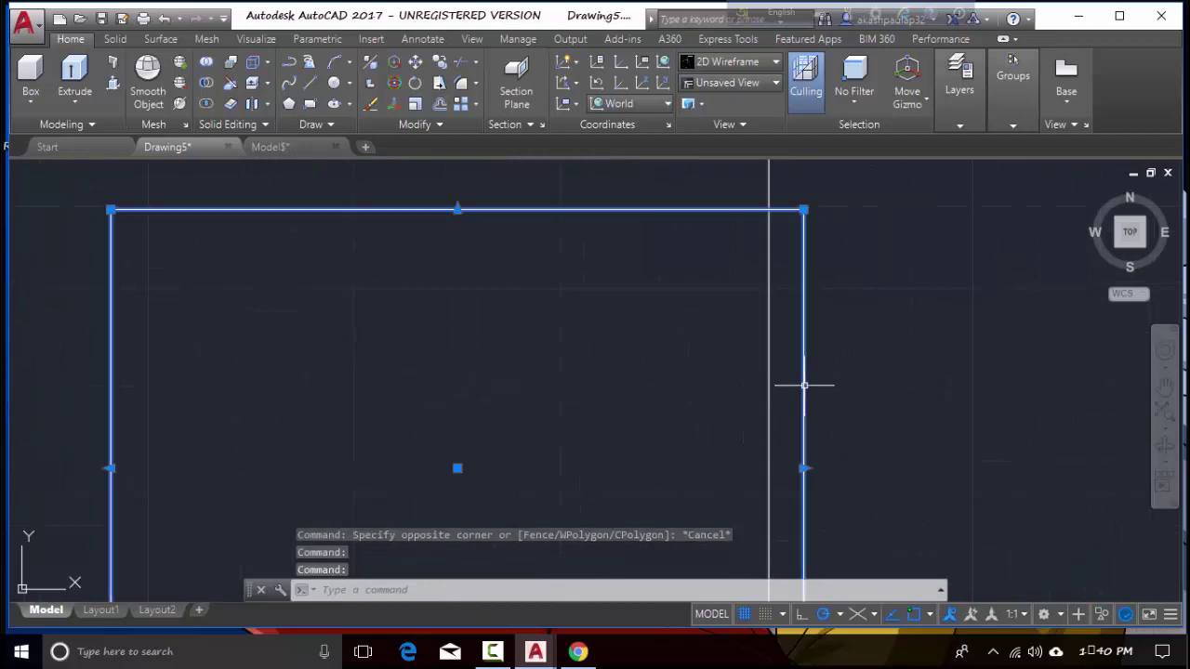
{"action": "left_click", "coordinate": [803, 467]}
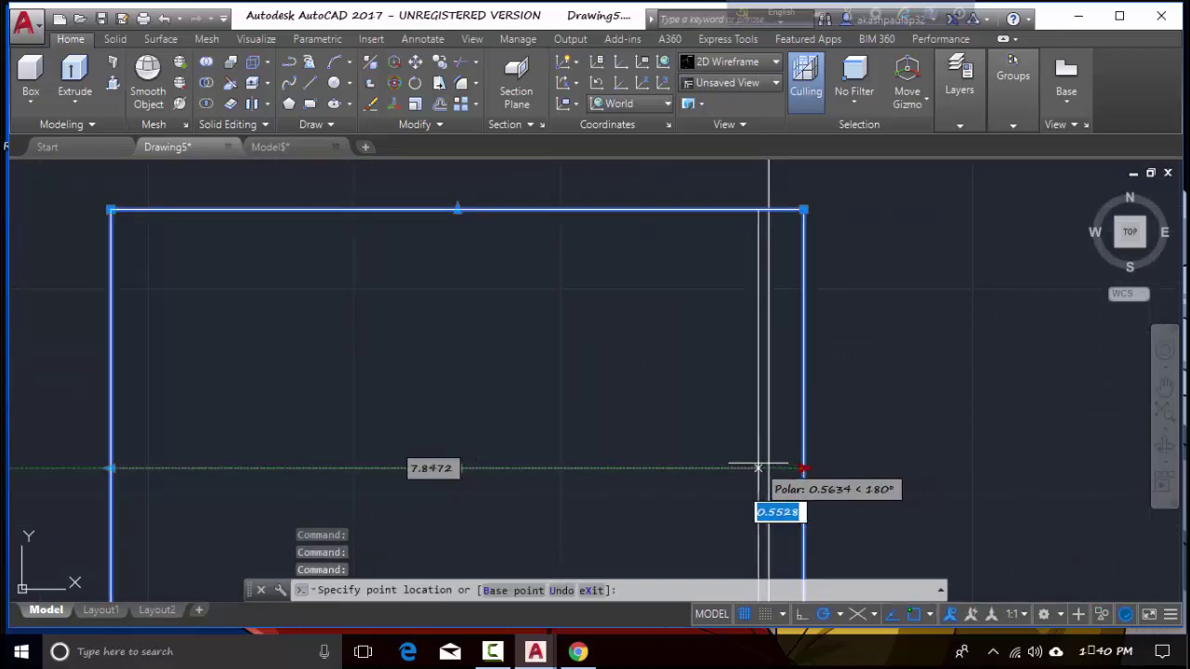
{"action": "left_click", "coordinate": [760, 467]}
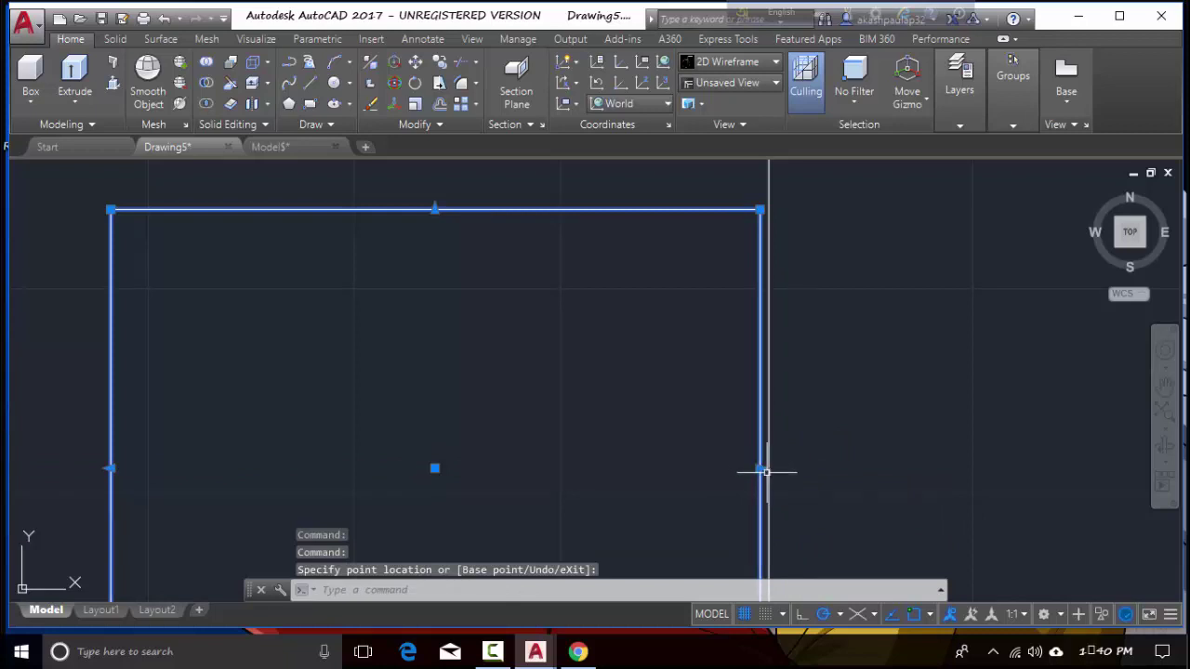
{"action": "key", "text": "Escape"}
Recentre the view and compare isometric and top views, ending in isometric.
{"action": "scroll", "coordinate": [870, 430], "scroll_direction": "down", "scroll_amount": 2}
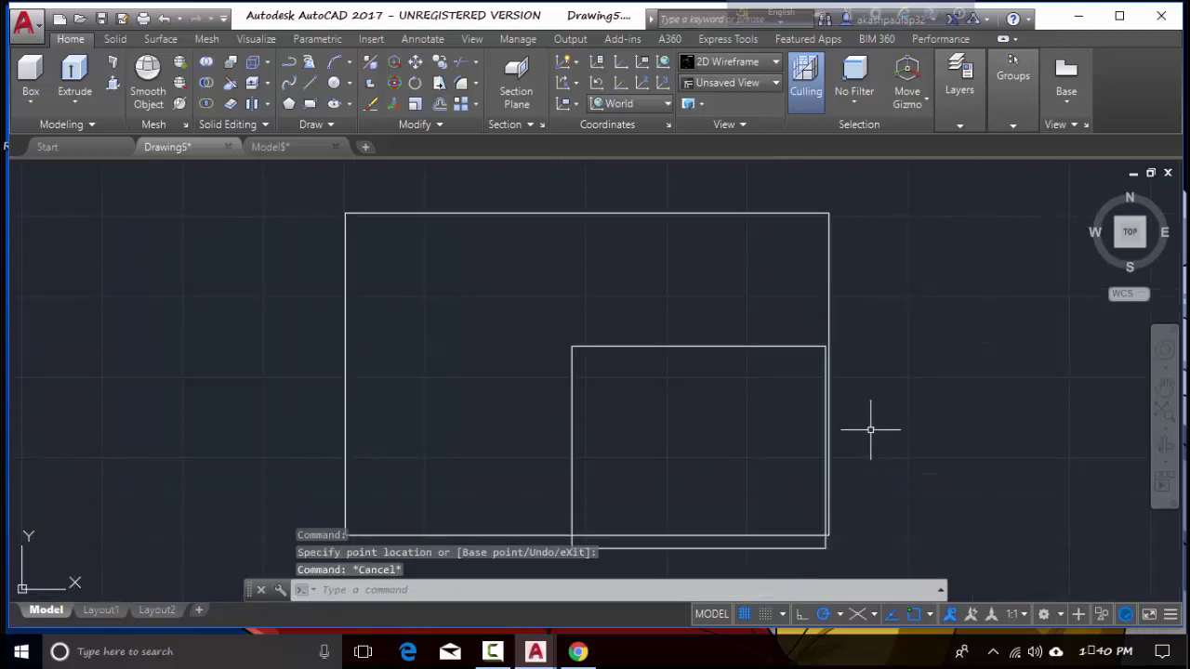
{"action": "middle_click_drag", "start_coordinate": [870, 430], "coordinate": [856, 376]}
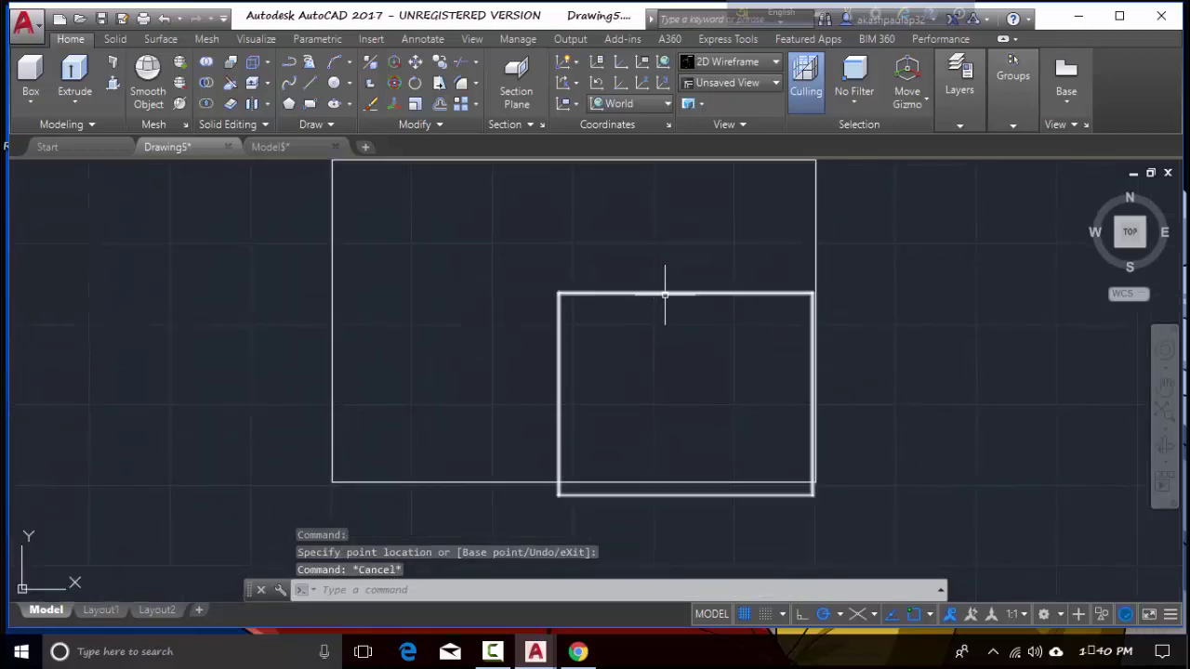
{"action": "left_click", "coordinate": [1116, 247]}
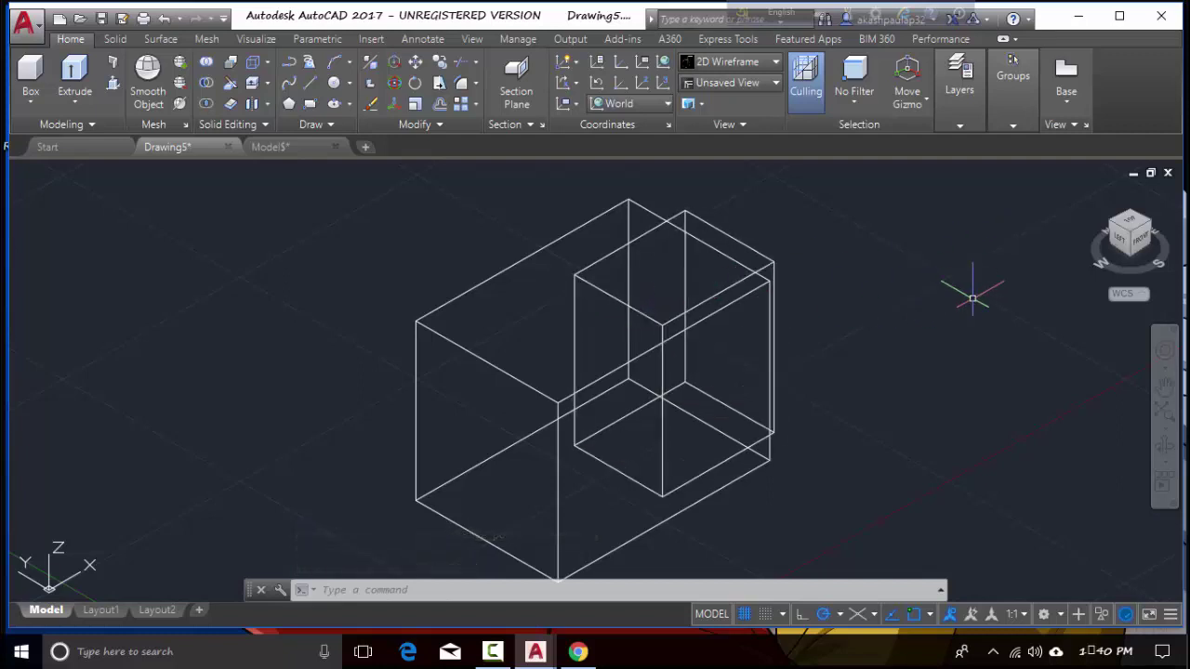
{"action": "left_click", "coordinate": [1131, 228]}
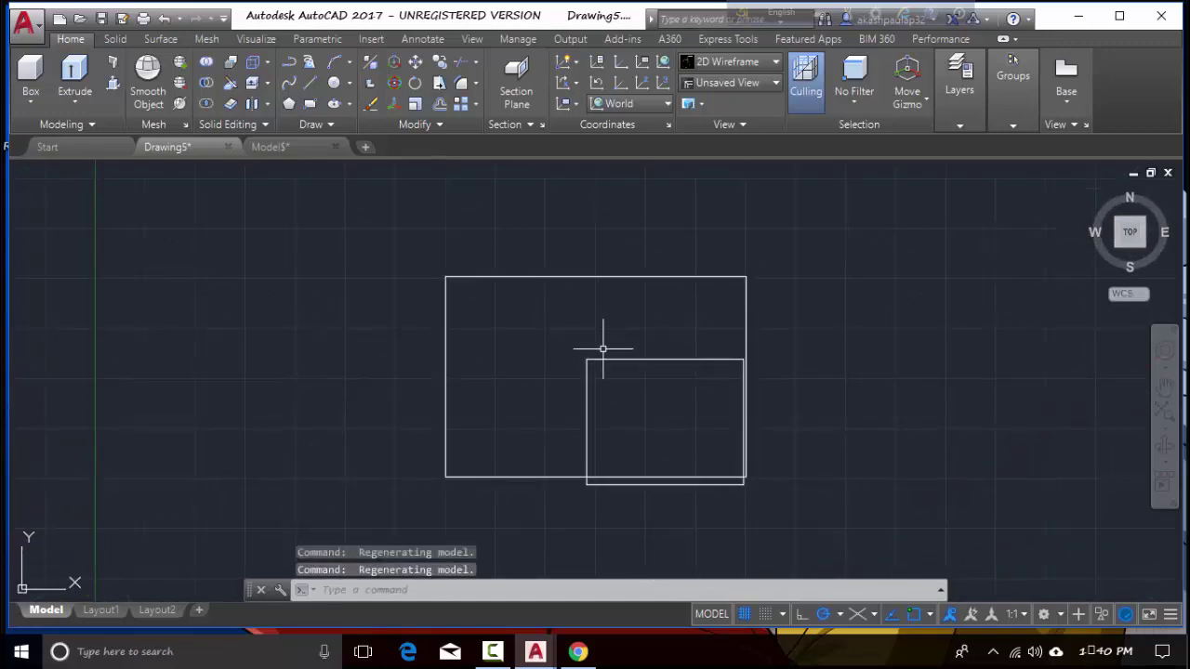
{"action": "mouse_move", "coordinate": [1129, 232]}
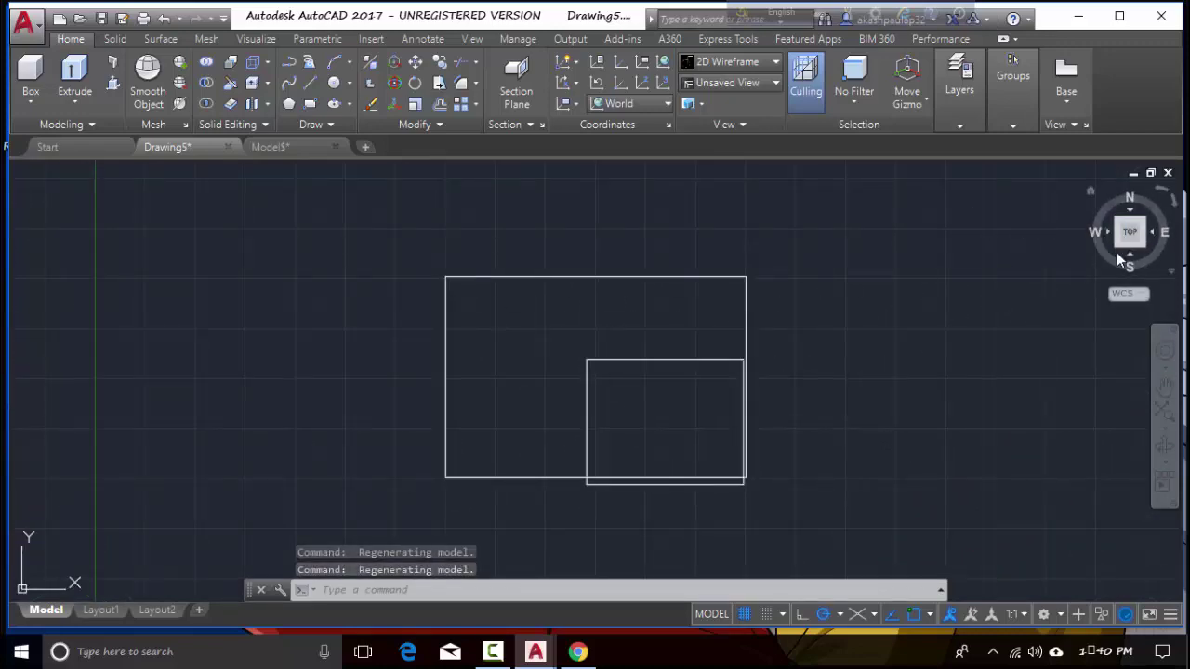
{"action": "left_click", "coordinate": [1118, 252]}
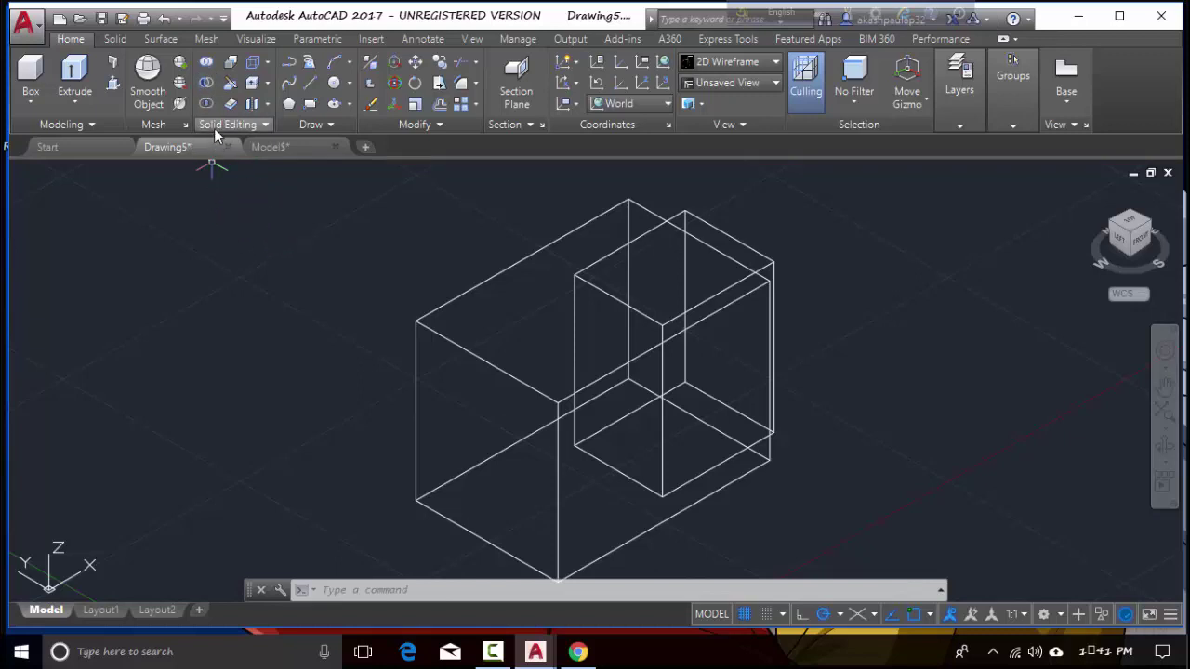
Subtract the small box from the large box, leaving a single solid with a corner notch.
{"action": "left_click", "coordinate": [116, 39]}
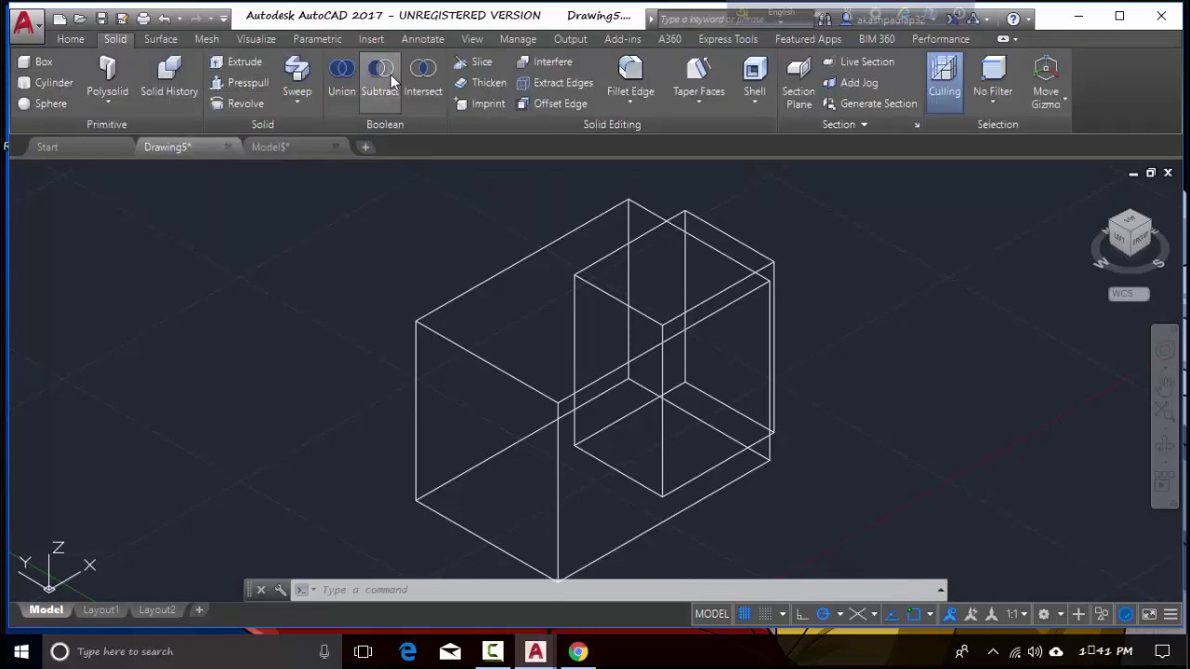
{"action": "left_click", "coordinate": [70, 39]}
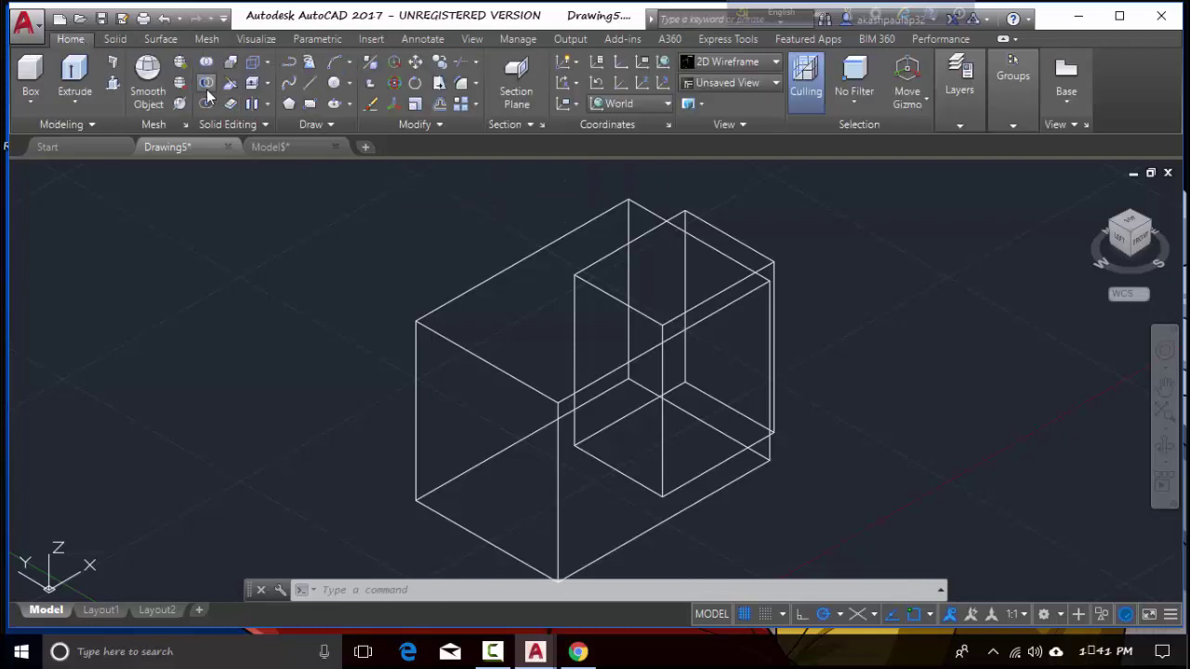
{"action": "left_click", "coordinate": [206, 81]}
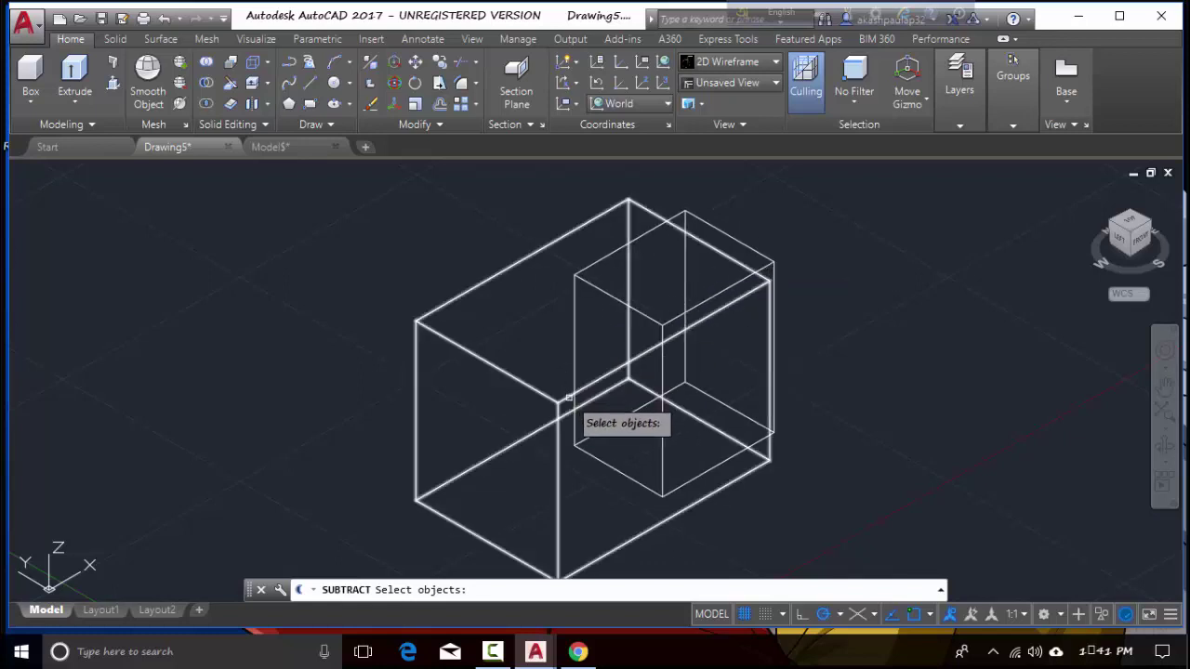
{"action": "left_click", "coordinate": [569, 398]}
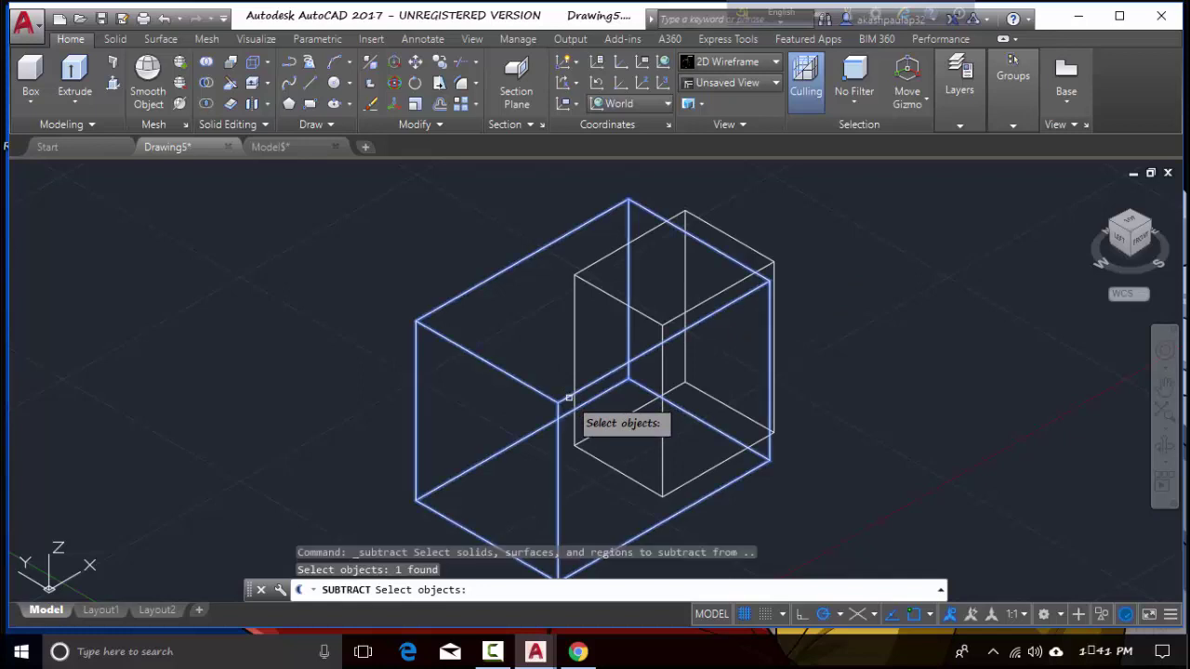
{"action": "key", "text": "Return"}
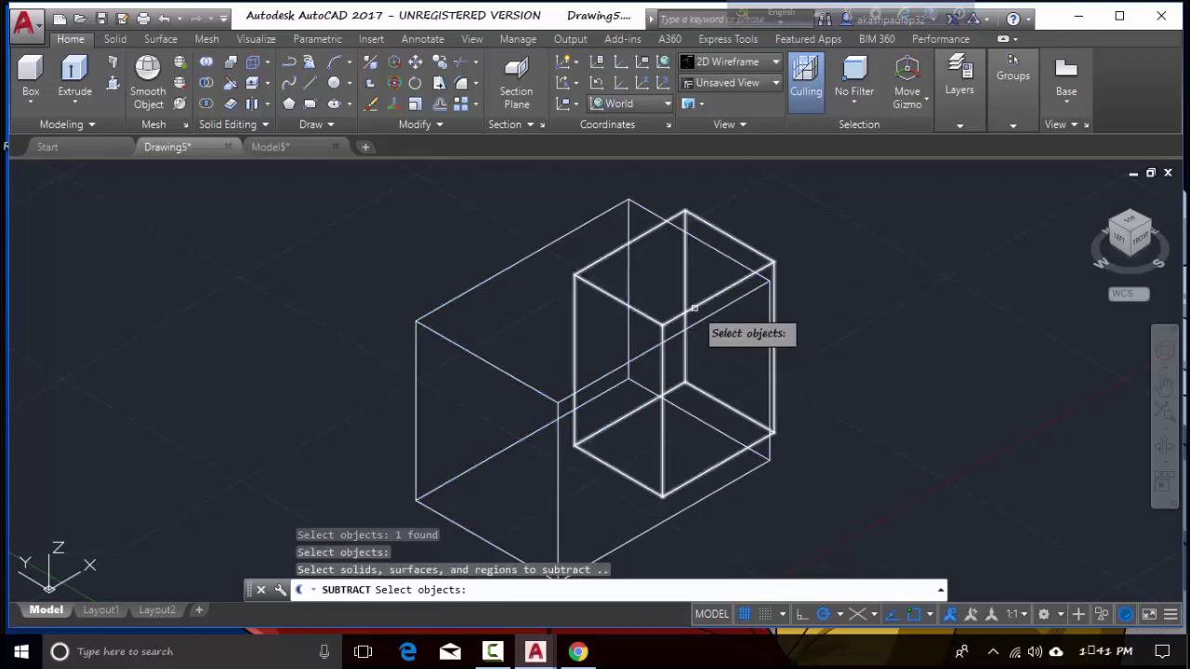
{"action": "left_click", "coordinate": [693, 308]}
{"action": "key", "text": "Return"}
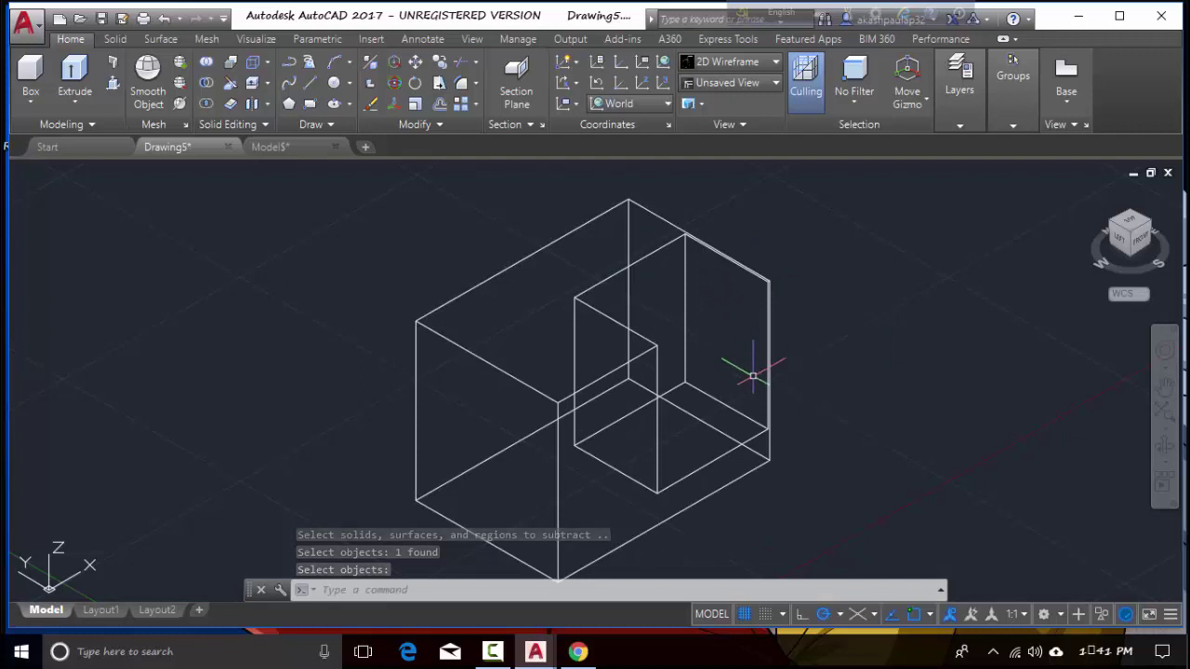
{"action": "scroll", "coordinate": [730, 355], "scroll_direction": "up", "scroll_amount": 2}
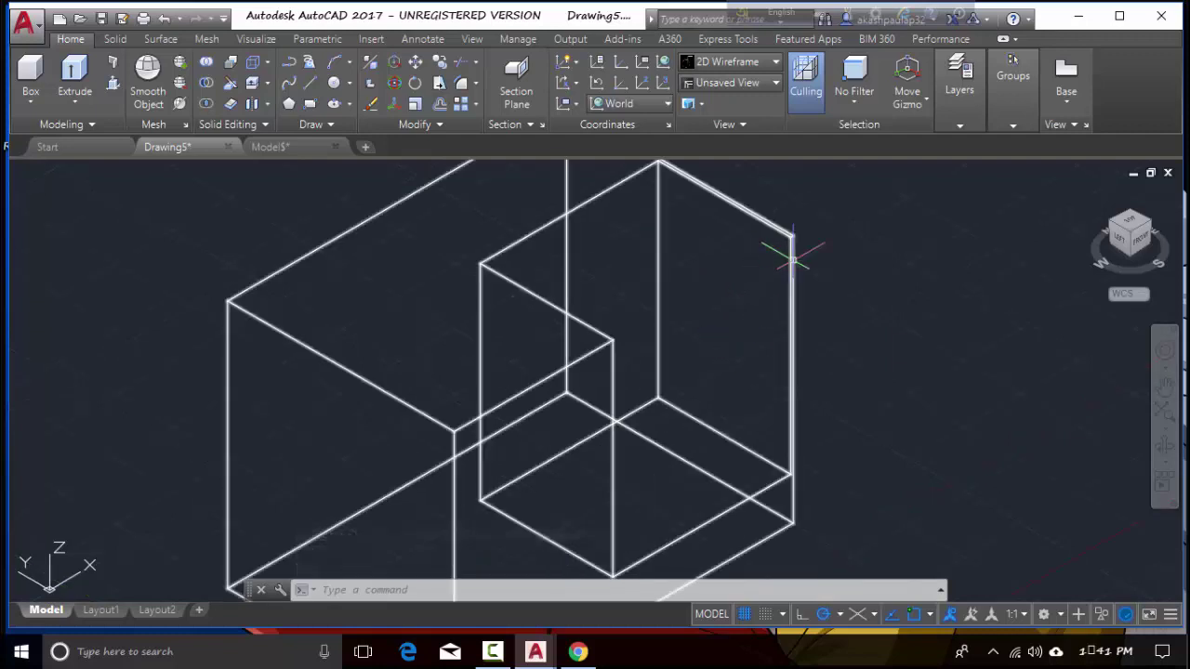
{"action": "scroll", "coordinate": [827, 344], "scroll_direction": "down", "scroll_amount": 2}
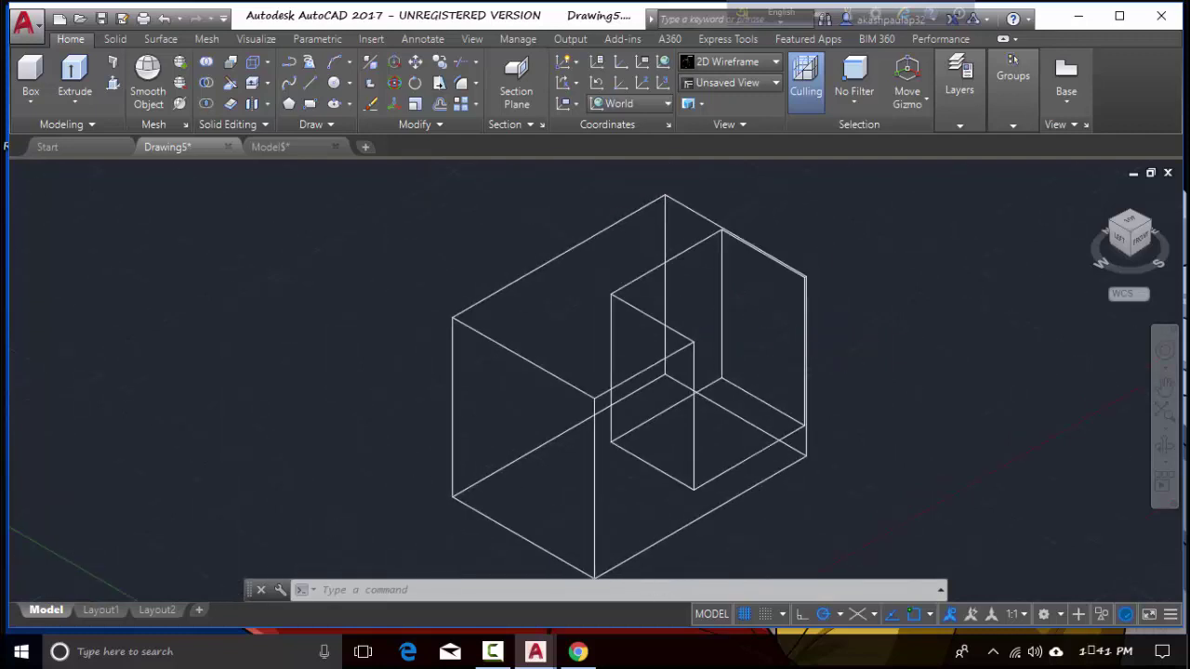
{"action": "scroll", "coordinate": [830, 347], "scroll_direction": "up", "scroll_amount": 2}
{"action": "scroll", "coordinate": [803, 378], "scroll_direction": "down", "scroll_amount": 2}
{"action": "scroll", "coordinate": [809, 325], "scroll_direction": "up", "scroll_amount": 1}
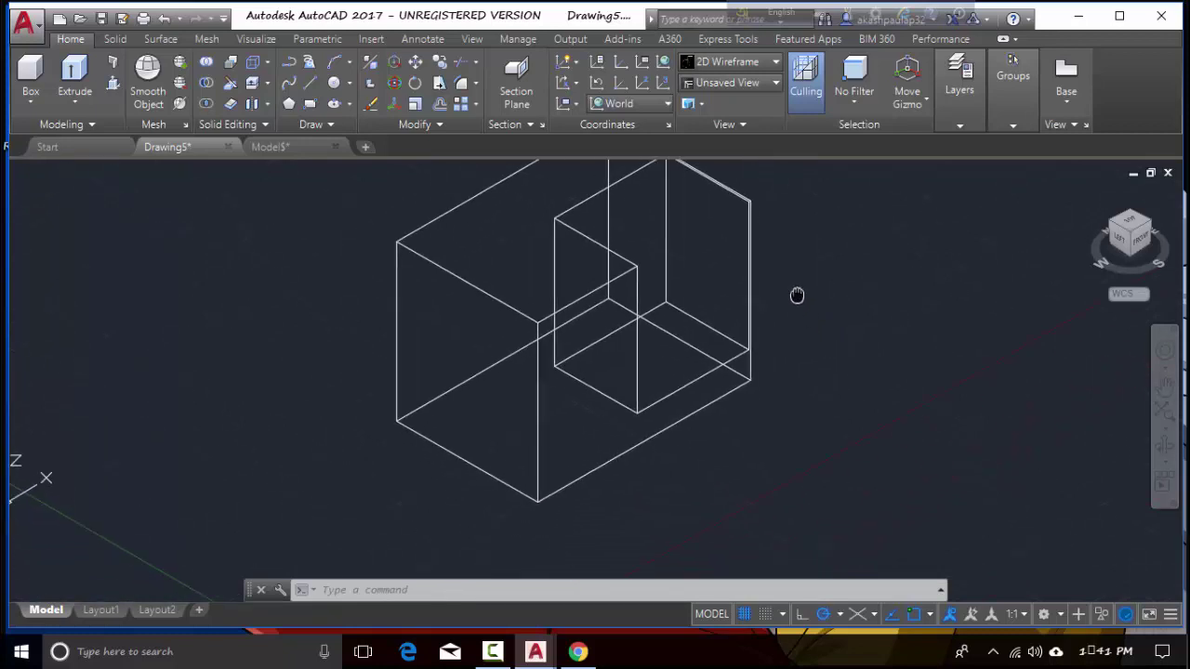
{"action": "scroll", "coordinate": [712, 381], "scroll_direction": "up", "scroll_amount": 1}
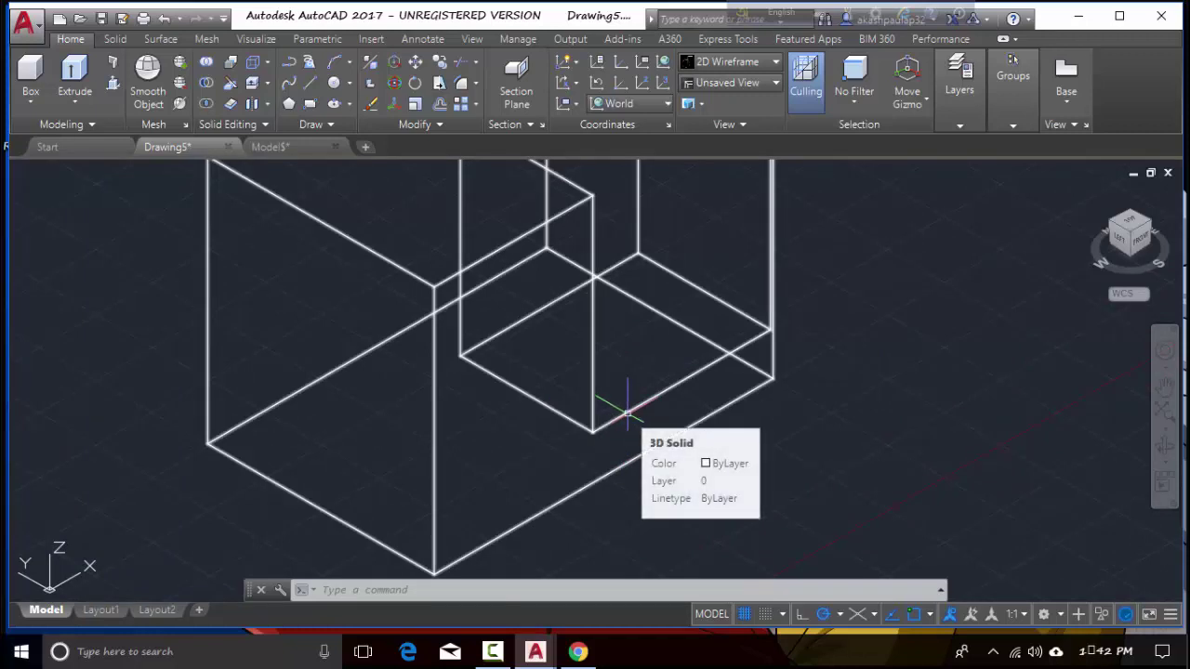
{"action": "scroll", "coordinate": [836, 425], "scroll_direction": "down", "scroll_amount": 2}
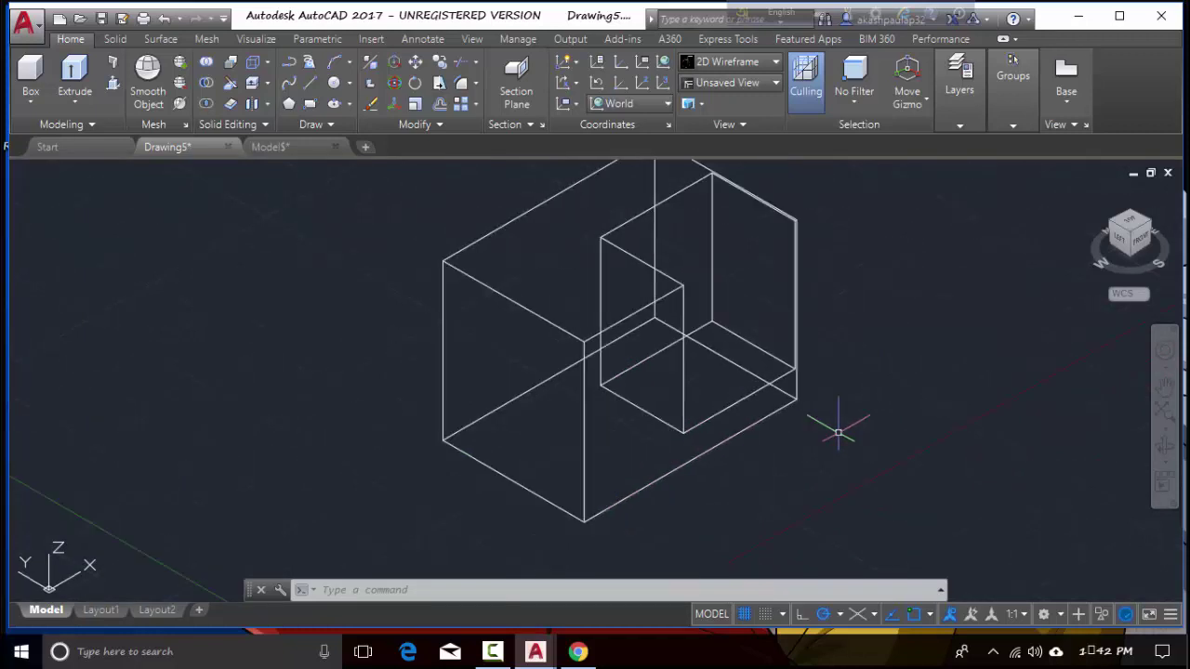
Switch to plan view, cancel a stray selection window, and start the LINE command.
{"action": "left_click", "coordinate": [1145, 228]}
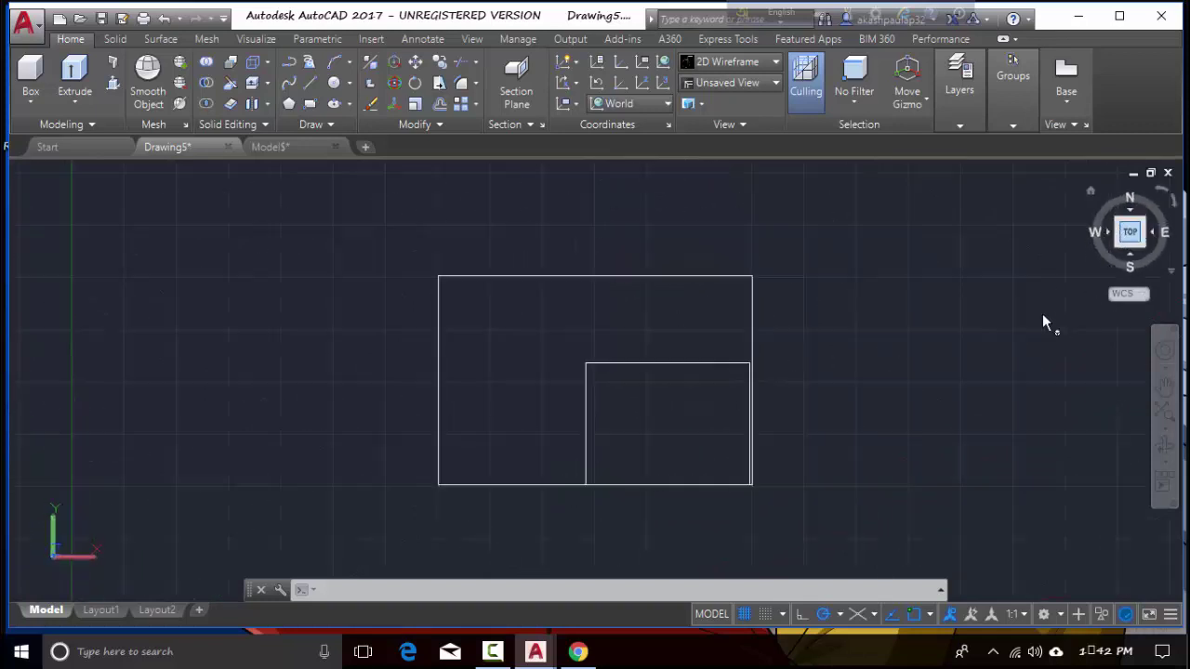
{"action": "scroll", "coordinate": [729, 468], "scroll_direction": "up", "scroll_amount": 2}
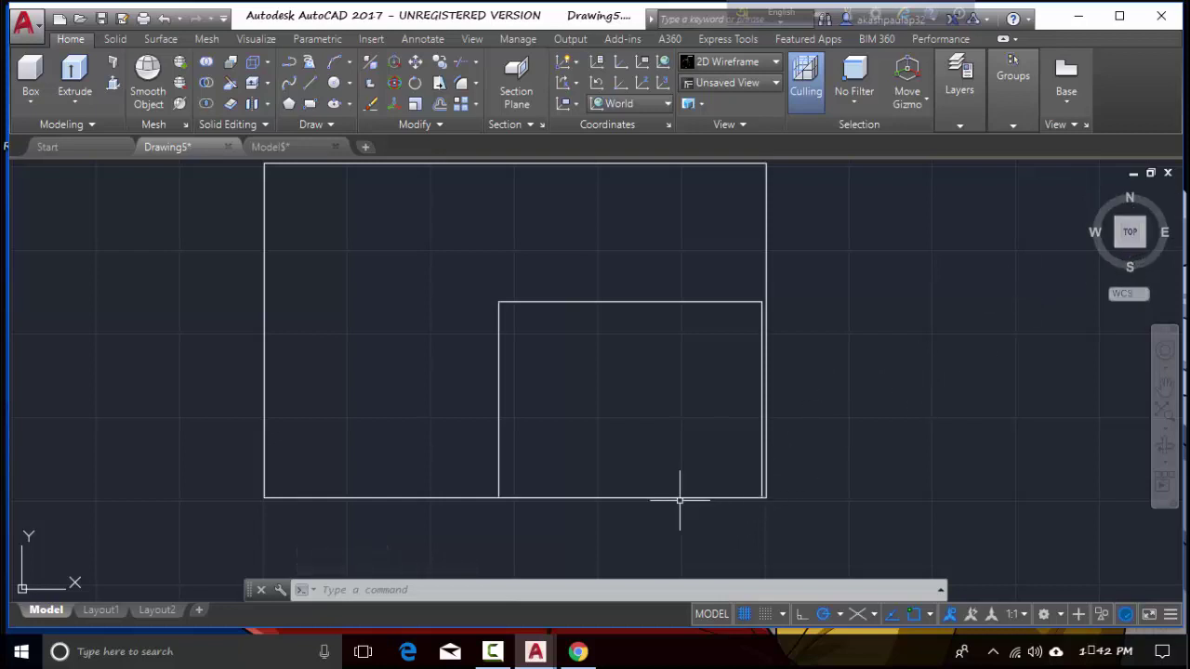
{"action": "left_click", "coordinate": [579, 491]}
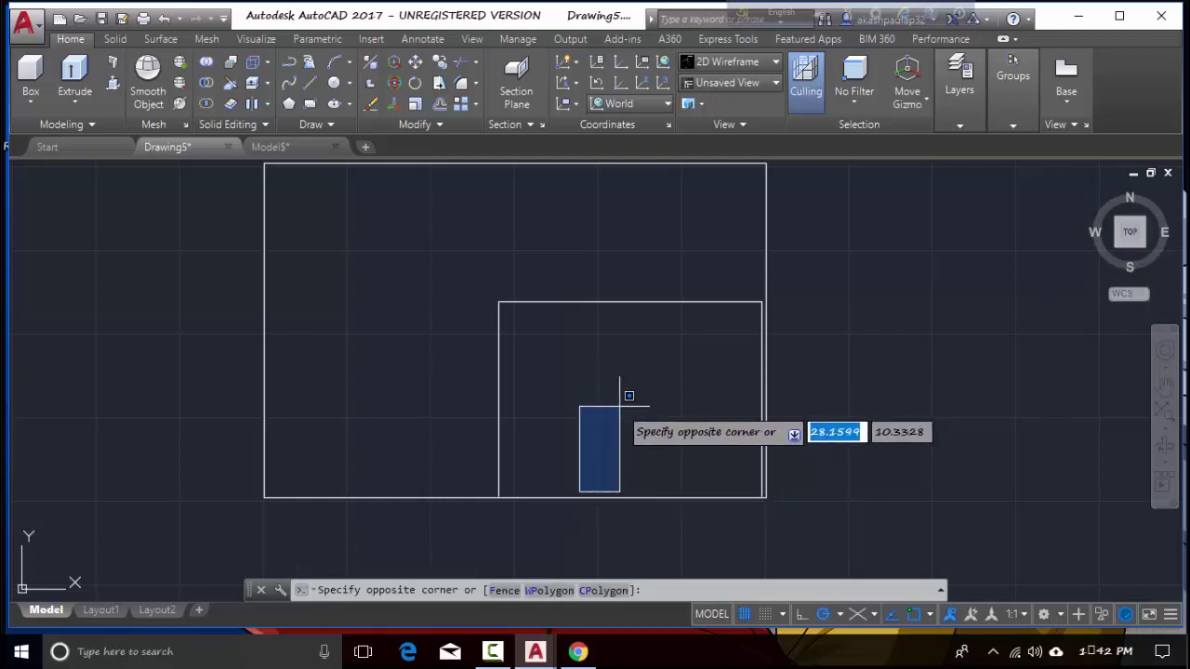
{"action": "key", "text": "Escape"}
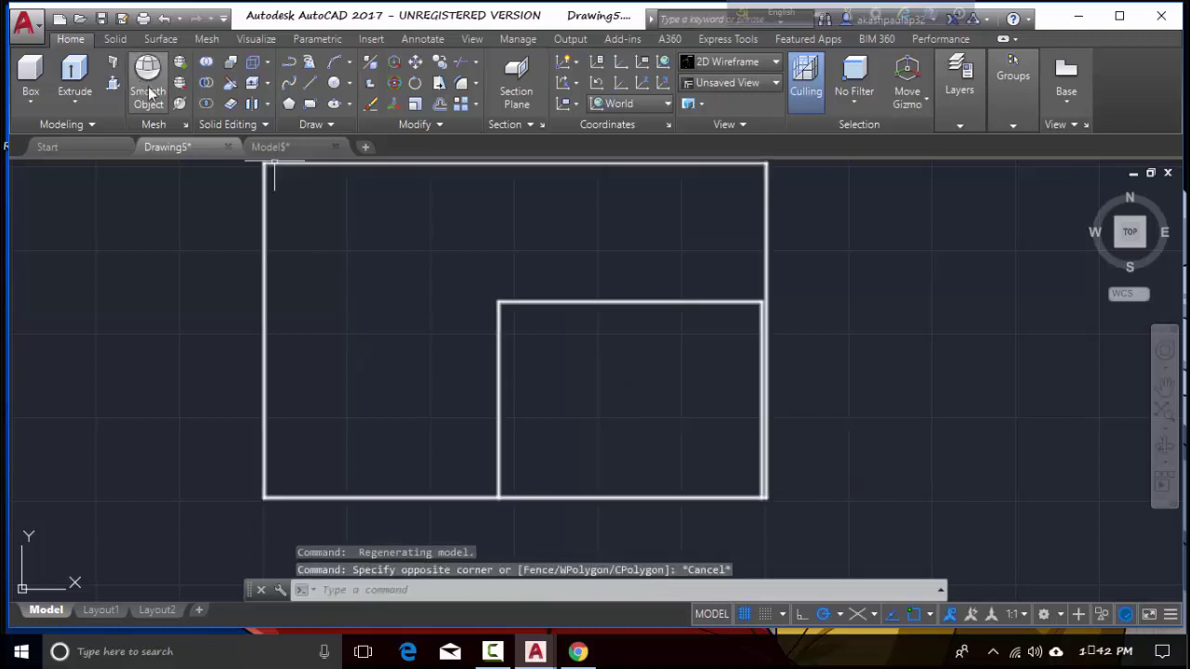
{"action": "left_click", "coordinate": [311, 83]}
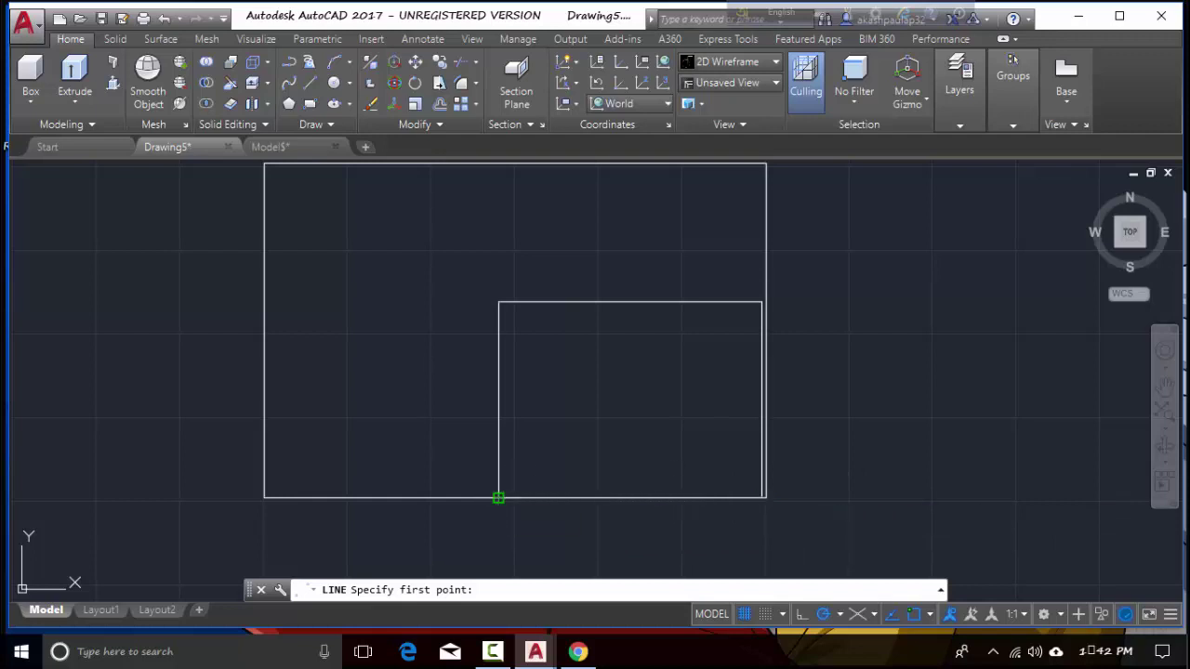
Draw trial line segments of 1, 1, 4 and 7 units from the inner rectangle's bottom-left corner.
{"action": "left_click", "coordinate": [498, 498]}
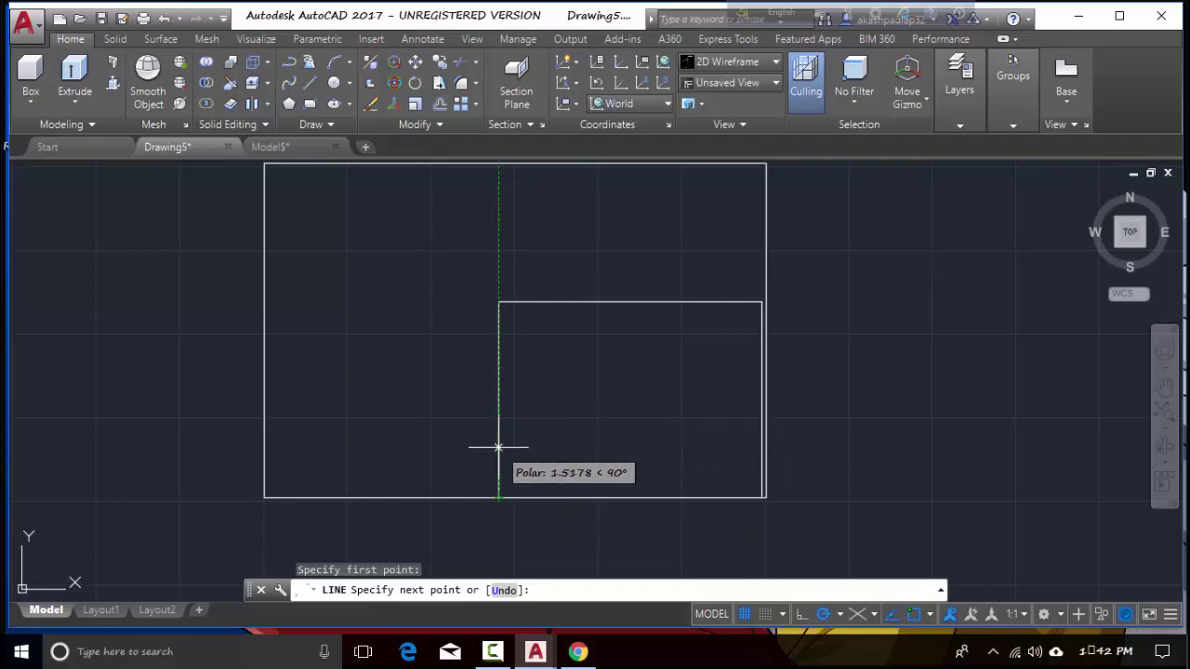
{"action": "type", "text": "1"}
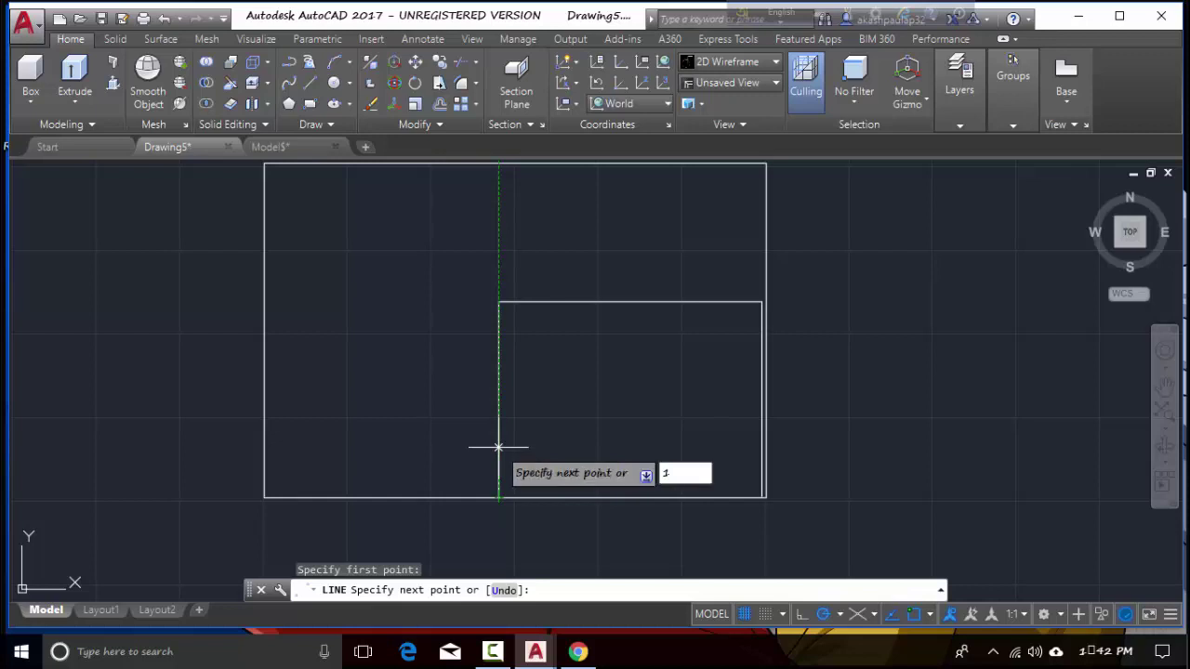
{"action": "key", "text": "Return"}
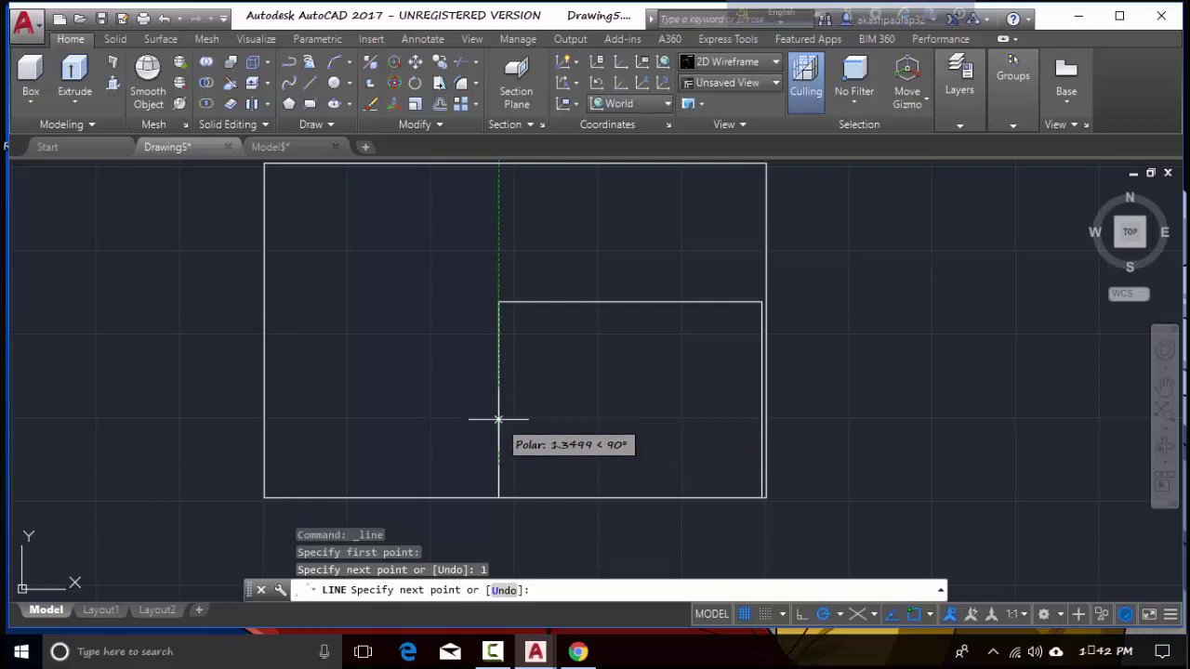
{"action": "type", "text": "1"}
{"action": "key", "text": "Return"}
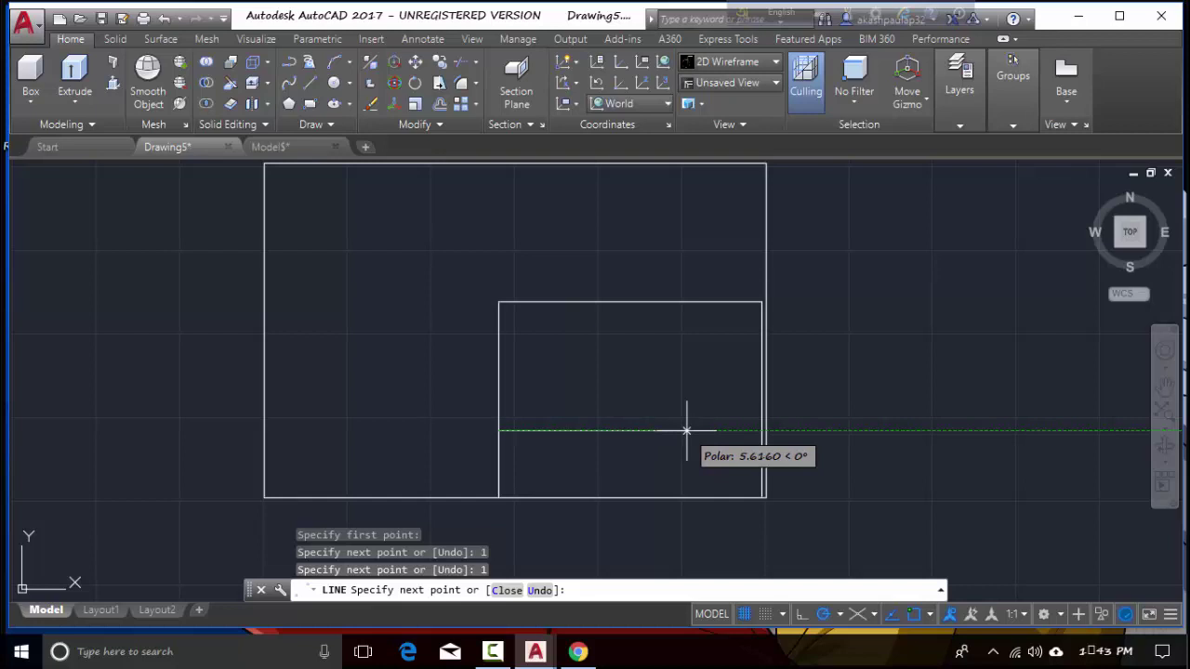
{"action": "type", "text": "4"}
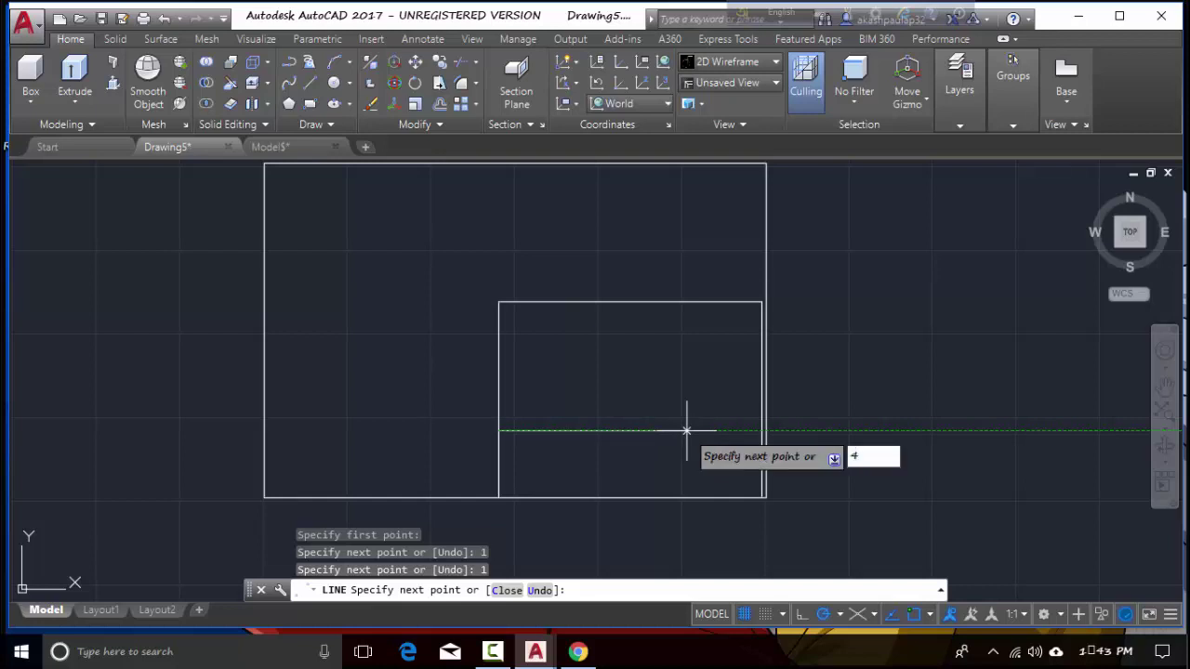
{"action": "key", "text": "Return"}
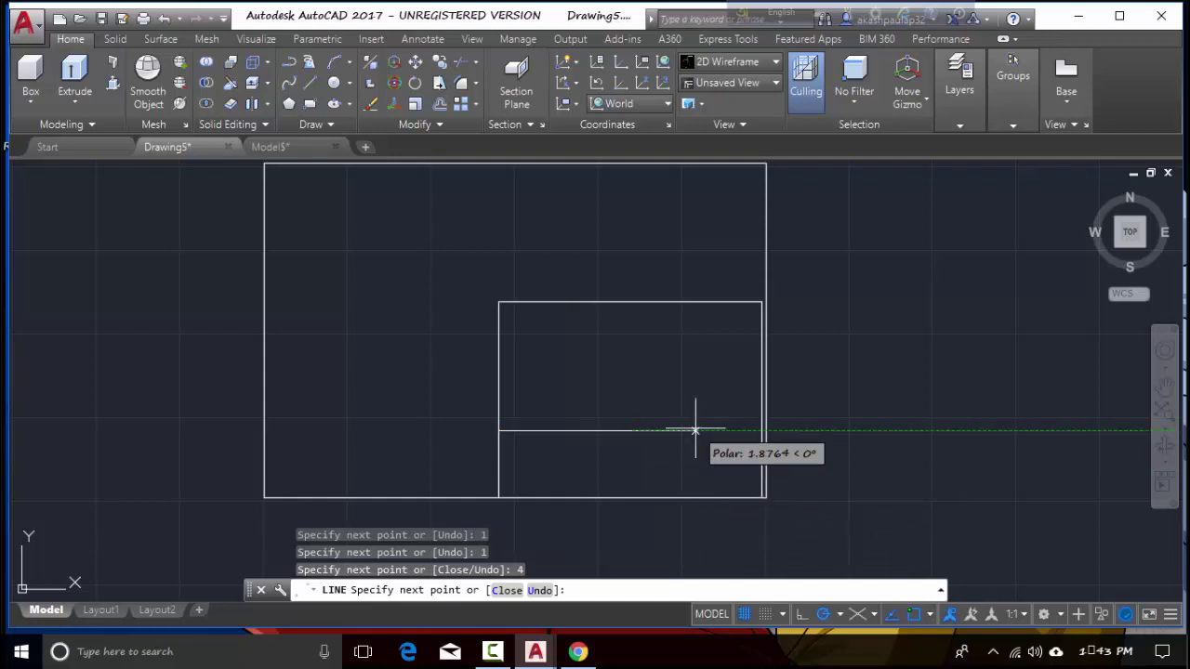
{"action": "type", "text": "7"}
{"action": "key", "text": "Return"}
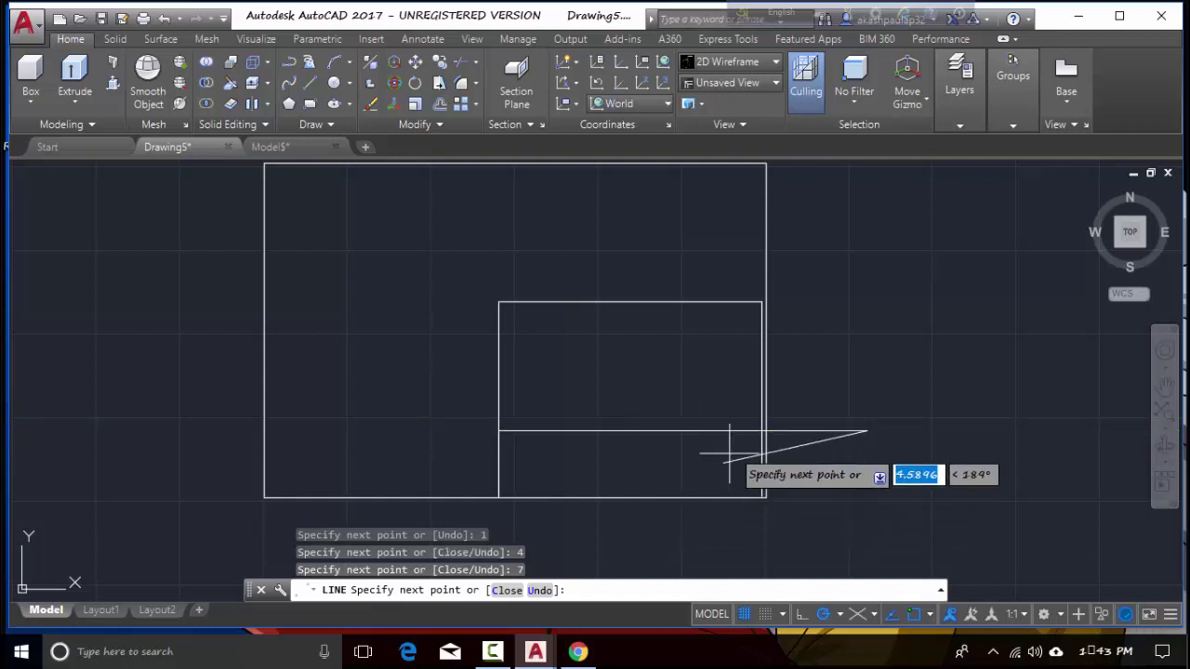
{"action": "key", "text": "Escape"}
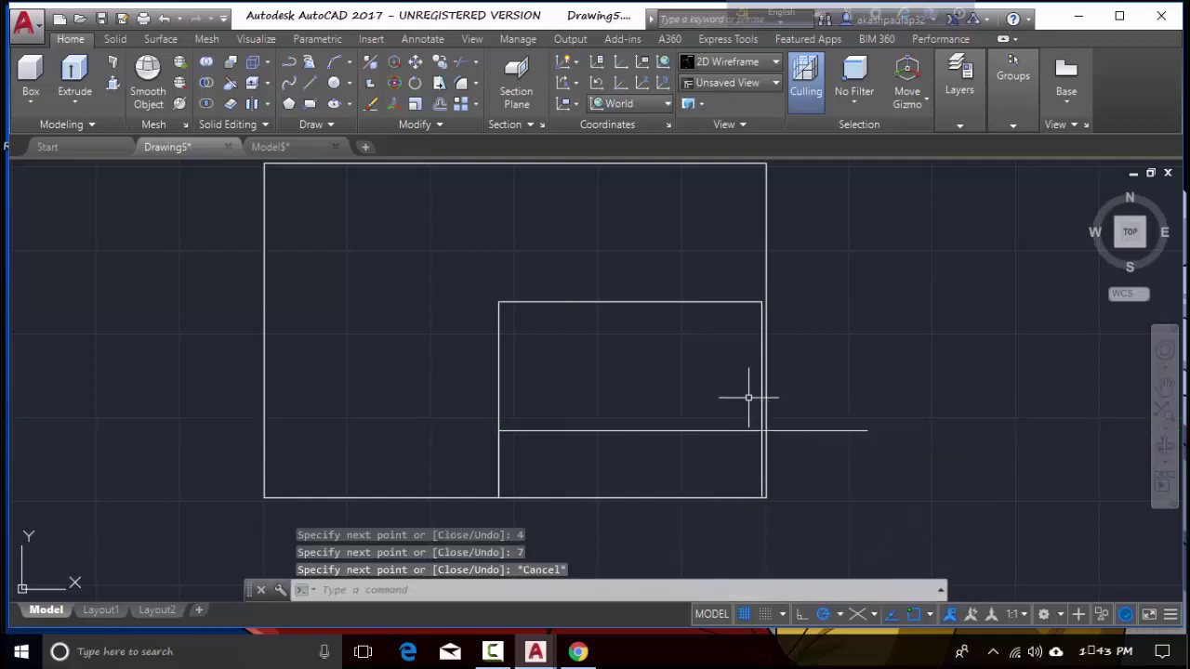
Delete the overshooting and unwanted horizontal trial segments.
{"action": "left_click", "coordinate": [786, 431]}
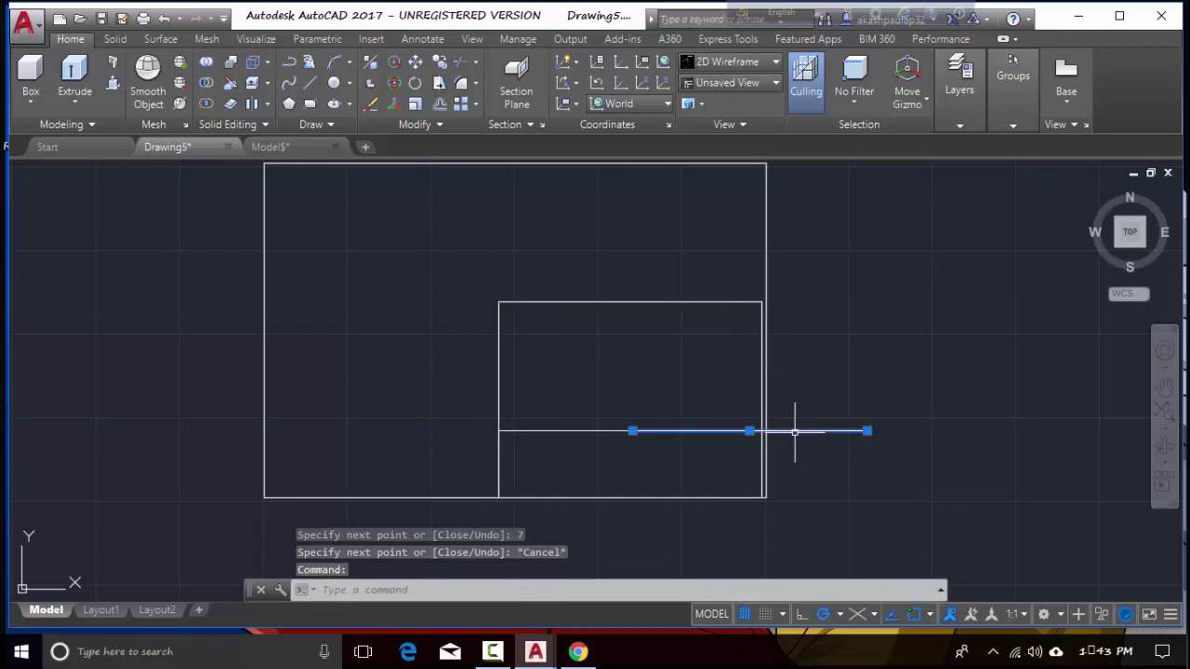
{"action": "key", "text": "Delete"}
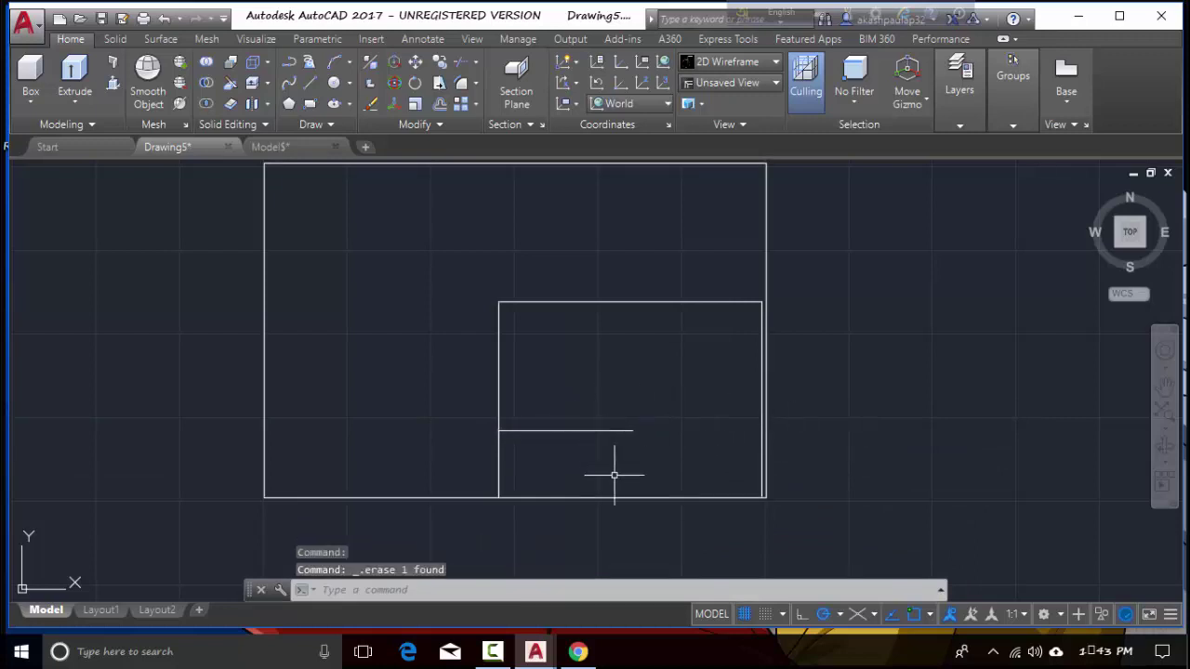
{"action": "type", "text": "ERASE"}
{"action": "key", "text": "Return"}
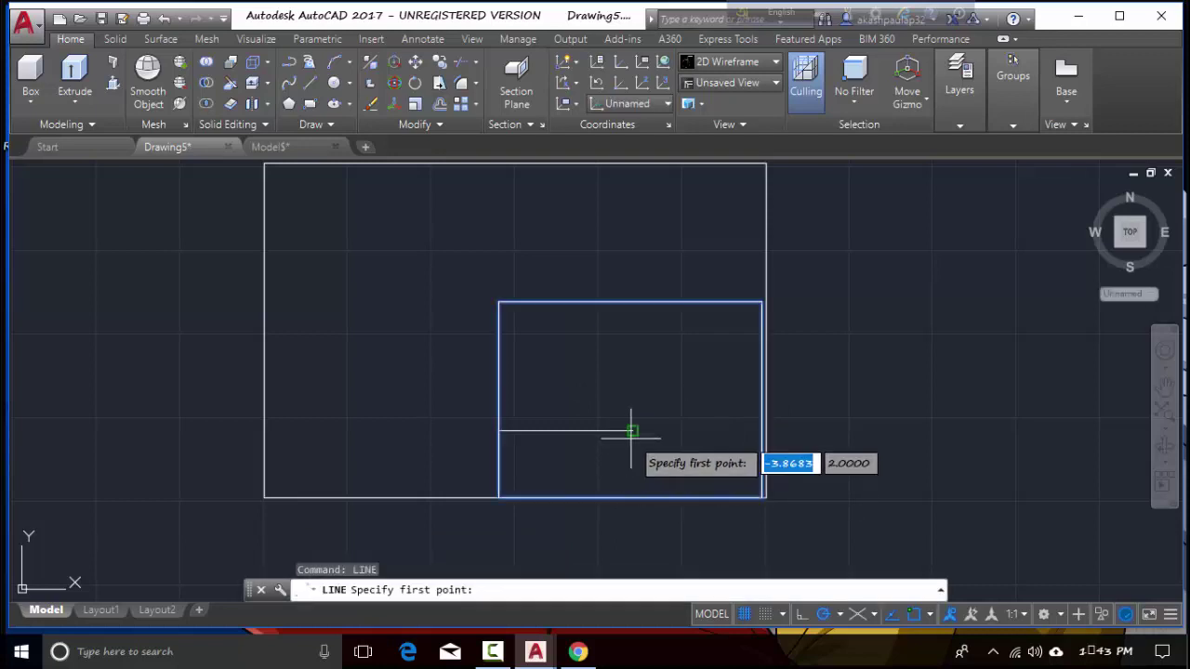
{"action": "left_click", "coordinate": [632, 430]}
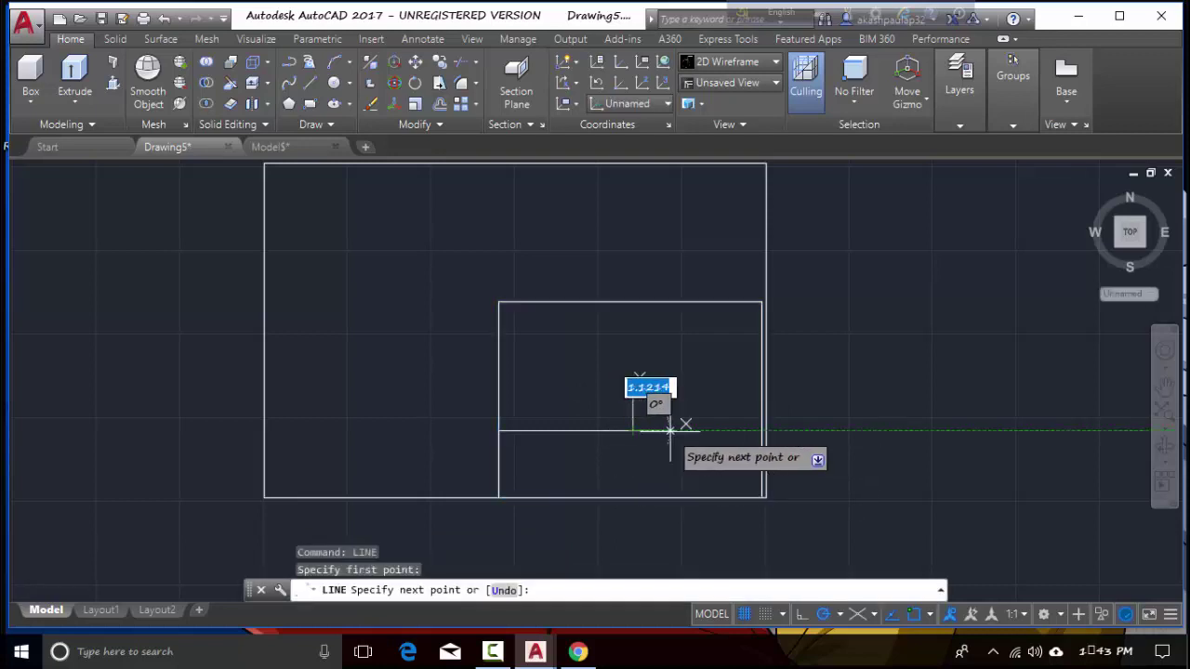
{"action": "key", "text": "Escape"}
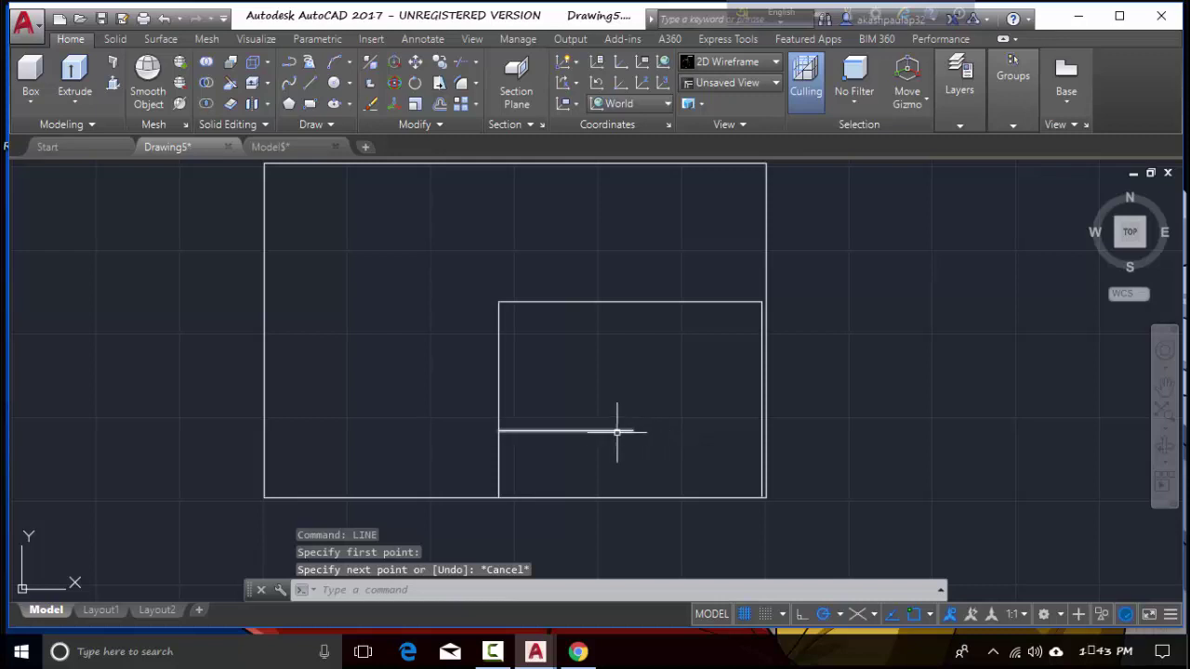
{"action": "left_click", "coordinate": [612, 431]}
{"action": "key", "text": "Delete"}
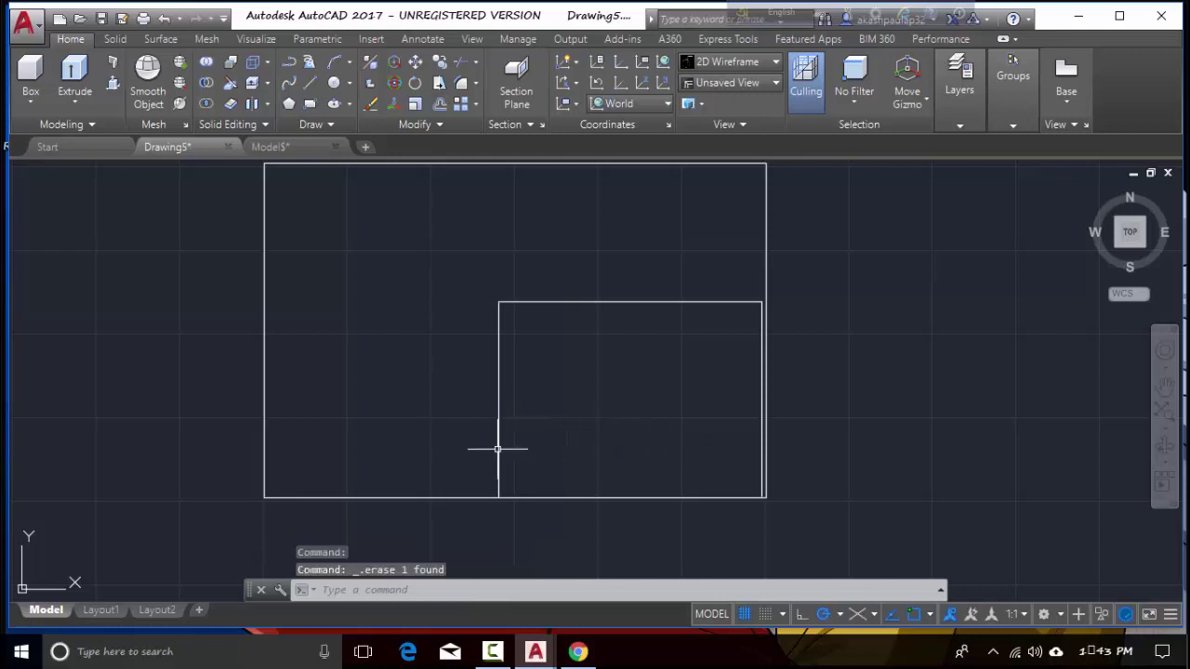
Draw a 7-unit horizontal trial line from the inner rectangle's left edge, then delete it.
{"action": "type", "text": "ERASE"}
{"action": "type", "text": "l"}
{"action": "key", "text": "Return"}
{"action": "left_click", "coordinate": [498, 430]}
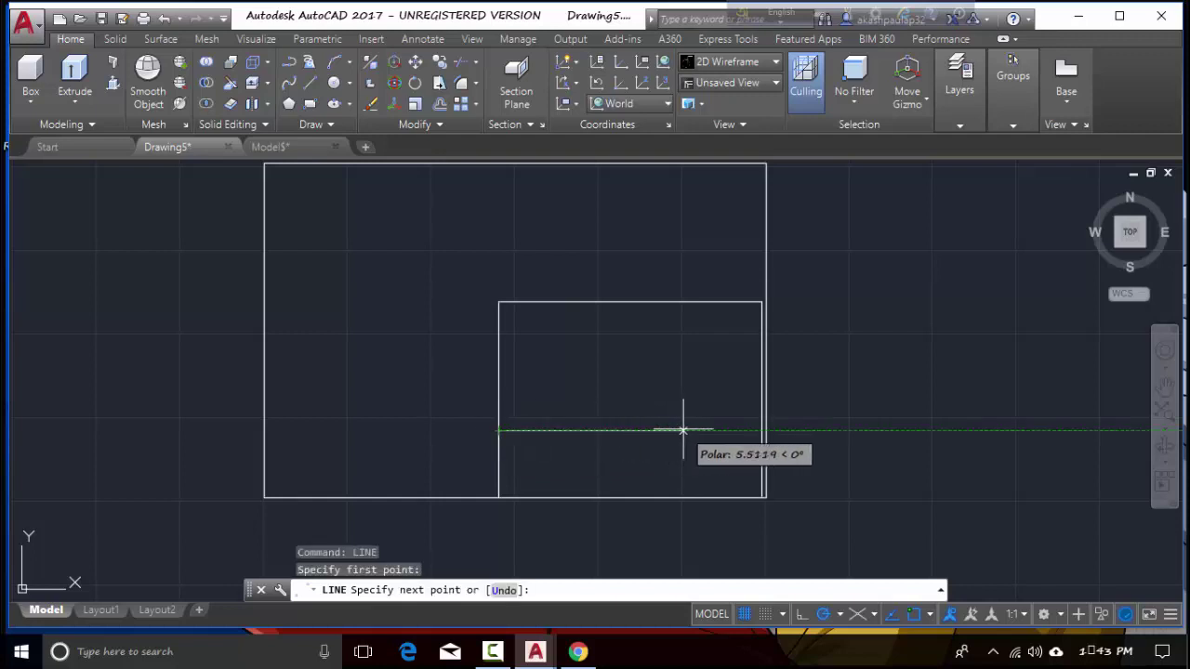
{"action": "type", "text": "7"}
{"action": "key", "text": "Return"}
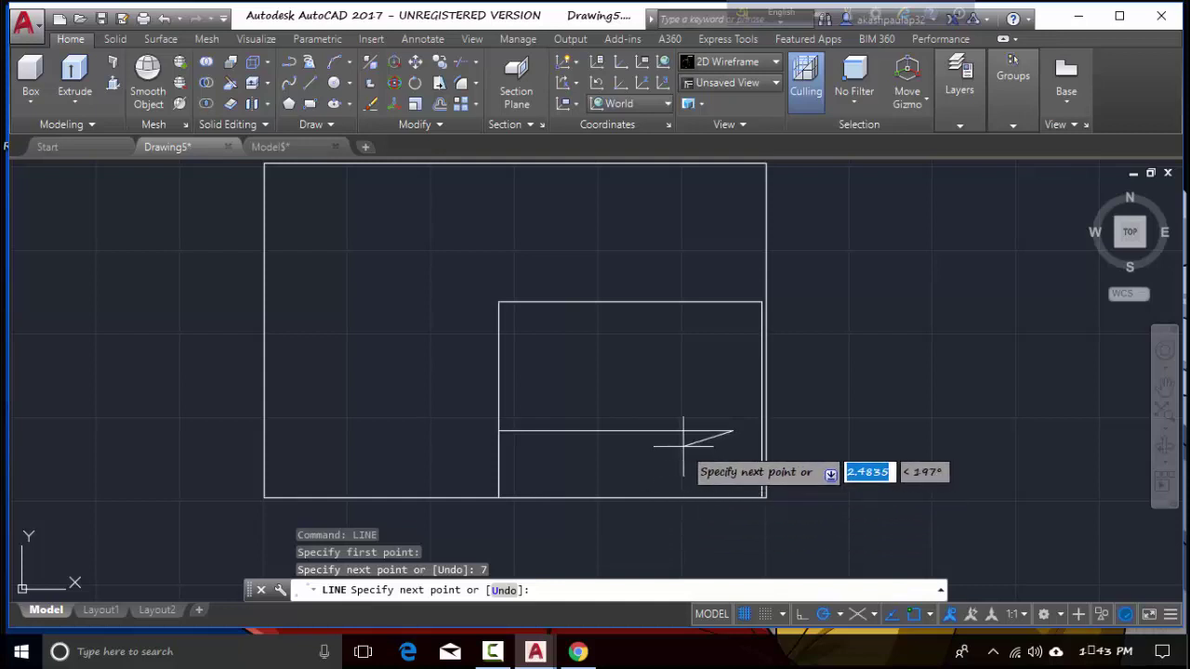
{"action": "key", "text": "Escape"}
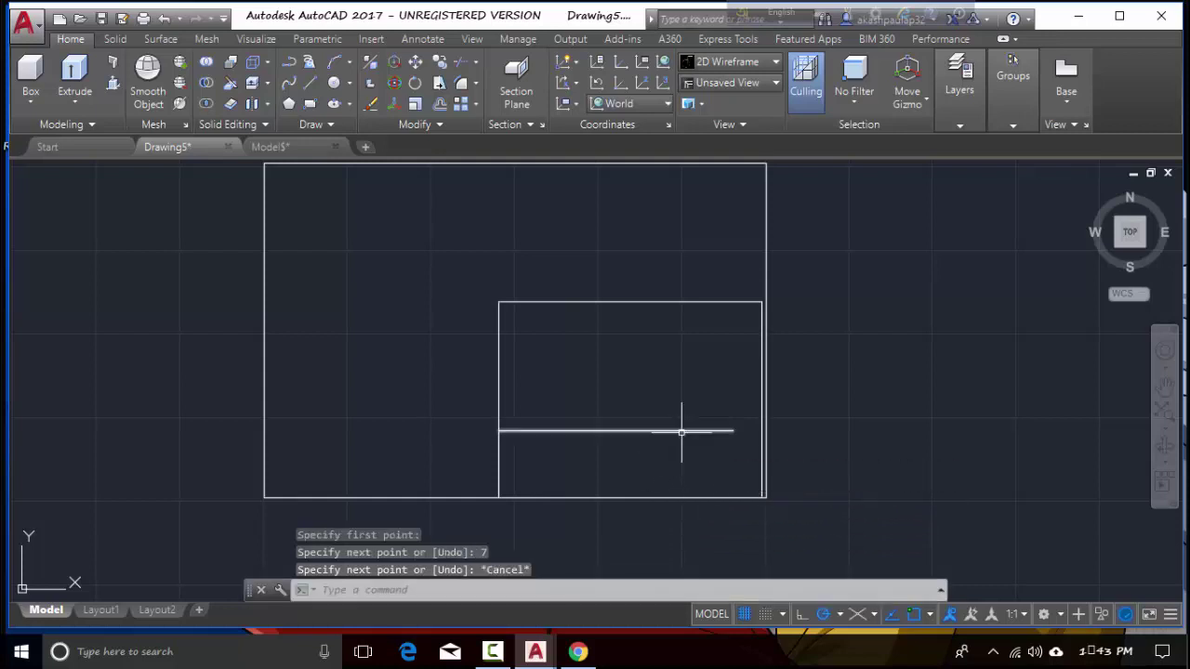
{"action": "left_click", "coordinate": [681, 431]}
{"action": "key", "text": "Delete"}
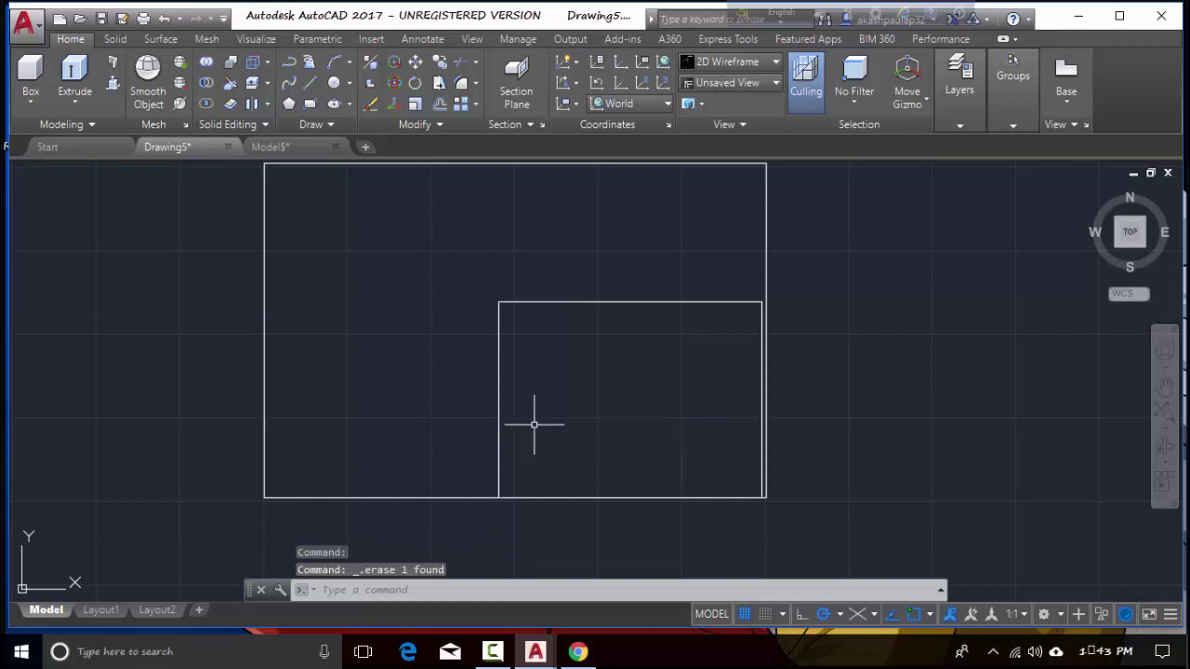
Draw the bay outline with LINE: 5 units right from the inner rectangle's left edge, then two 1-unit drops.
{"action": "type", "text": "line"}
{"action": "key", "text": "Return"}
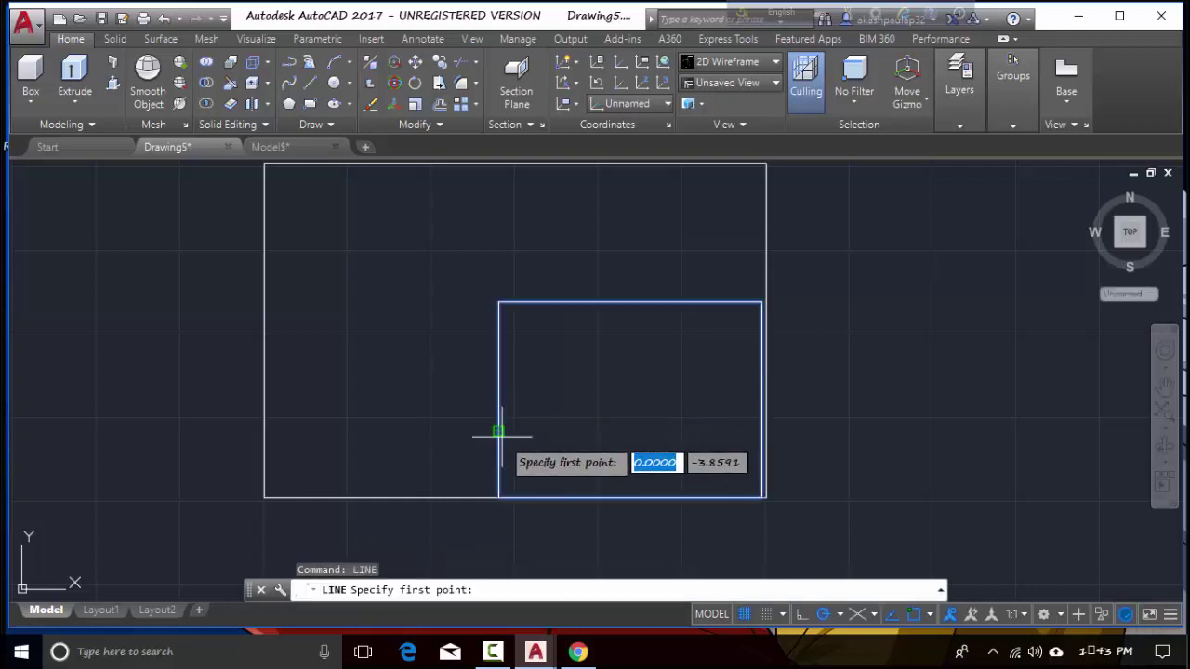
{"action": "left_click", "coordinate": [499, 430]}
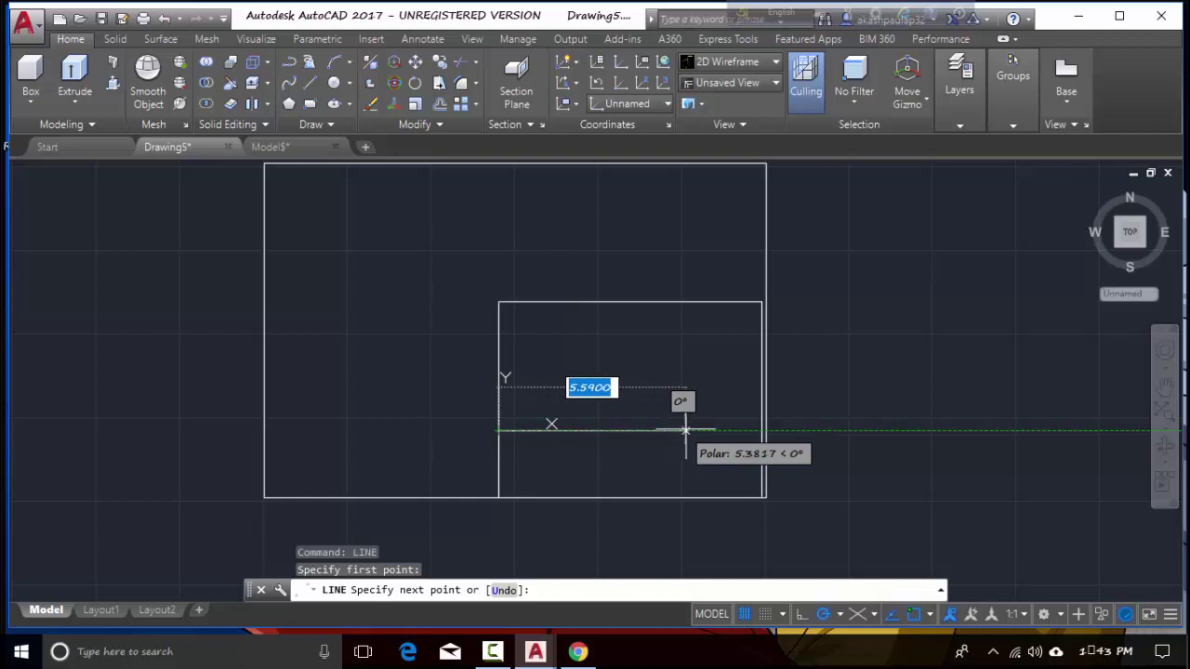
{"action": "type", "text": "5"}
{"action": "left_click", "coordinate": [696, 429]}
{"action": "type", "text": "5"}
{"action": "key", "text": "Return"}
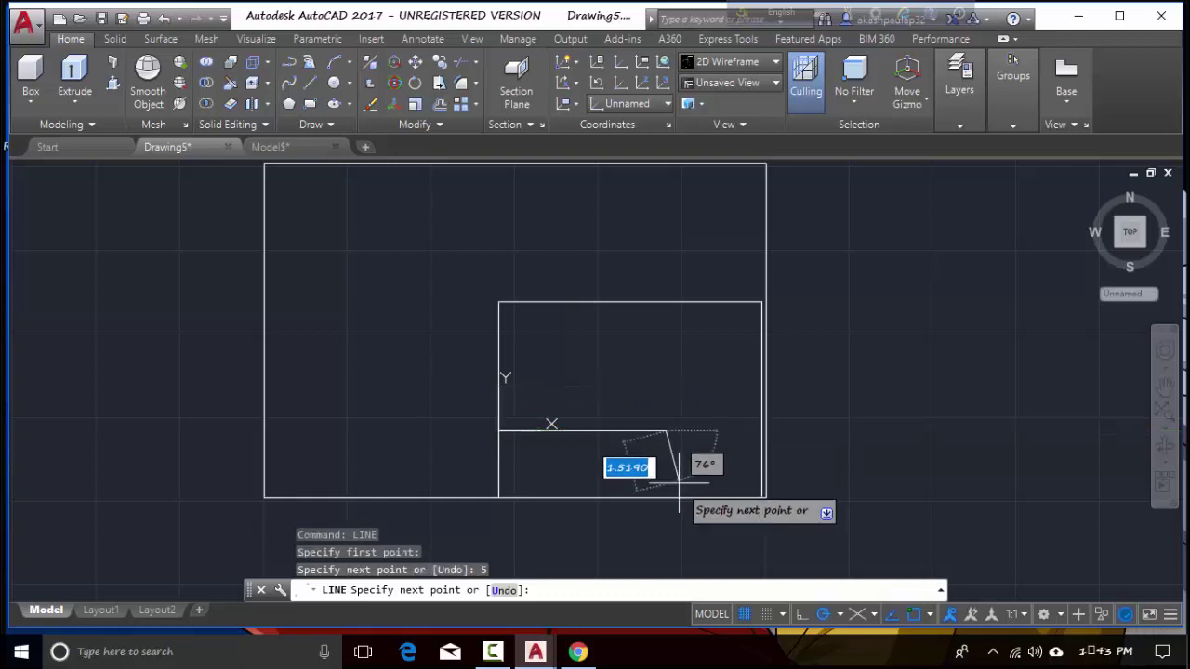
{"action": "scroll", "coordinate": [664, 498], "scroll_direction": "up", "scroll_amount": 1}
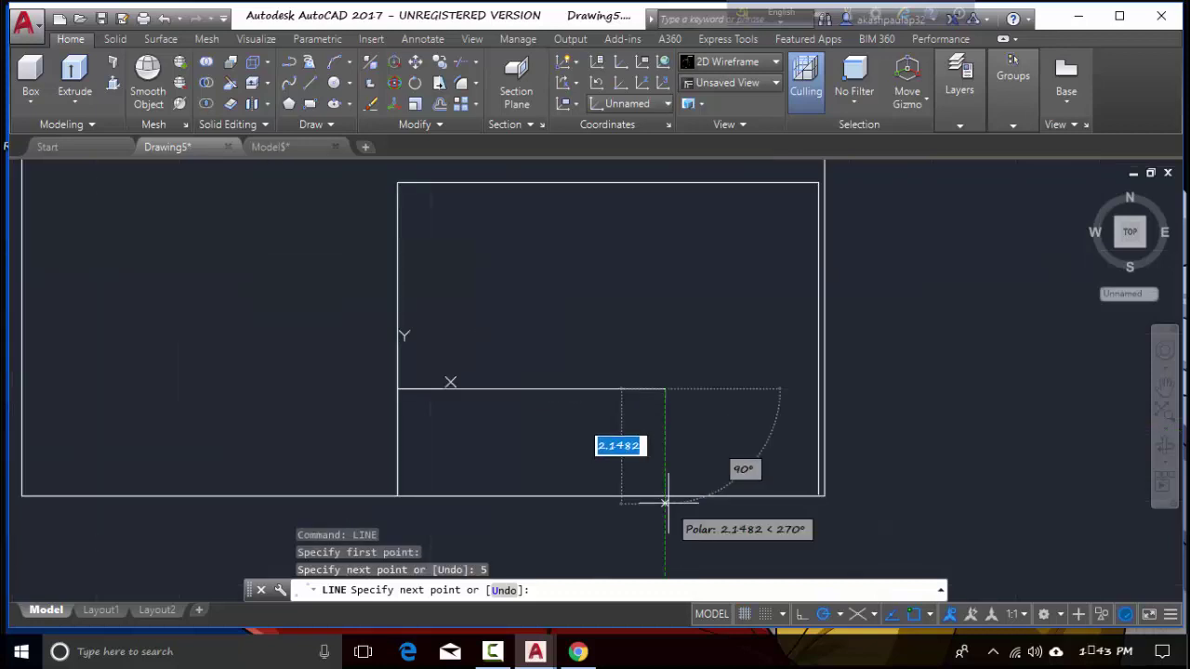
{"action": "scroll", "coordinate": [664, 493], "scroll_direction": "up", "scroll_amount": 1}
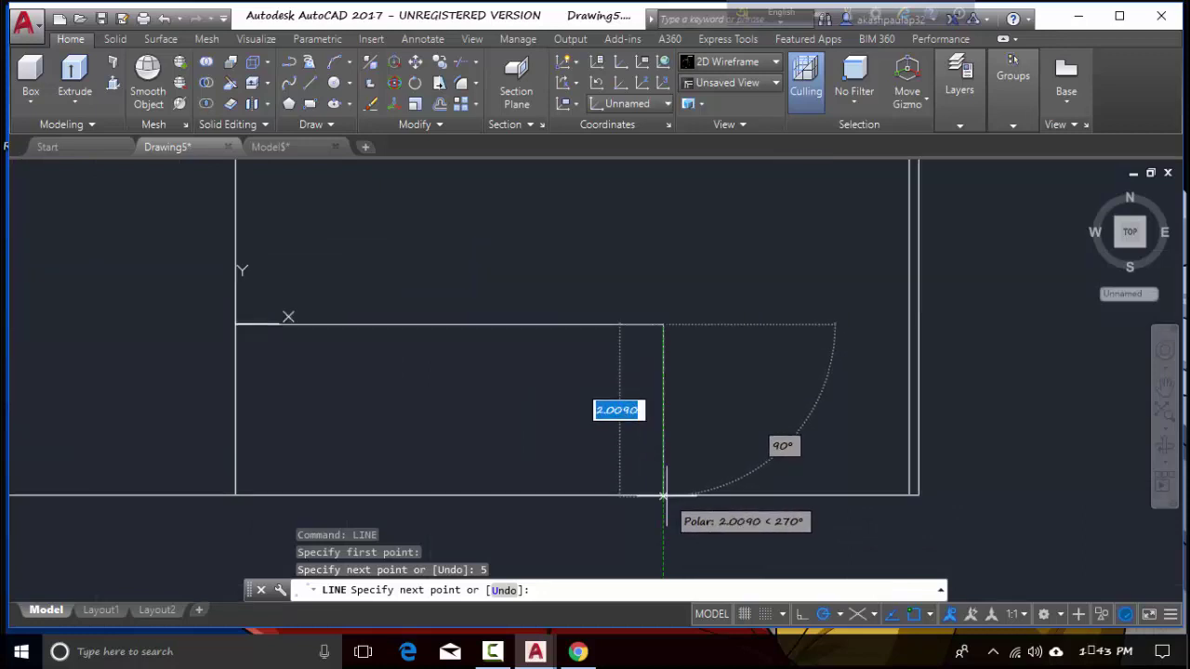
{"action": "type", "text": "1"}
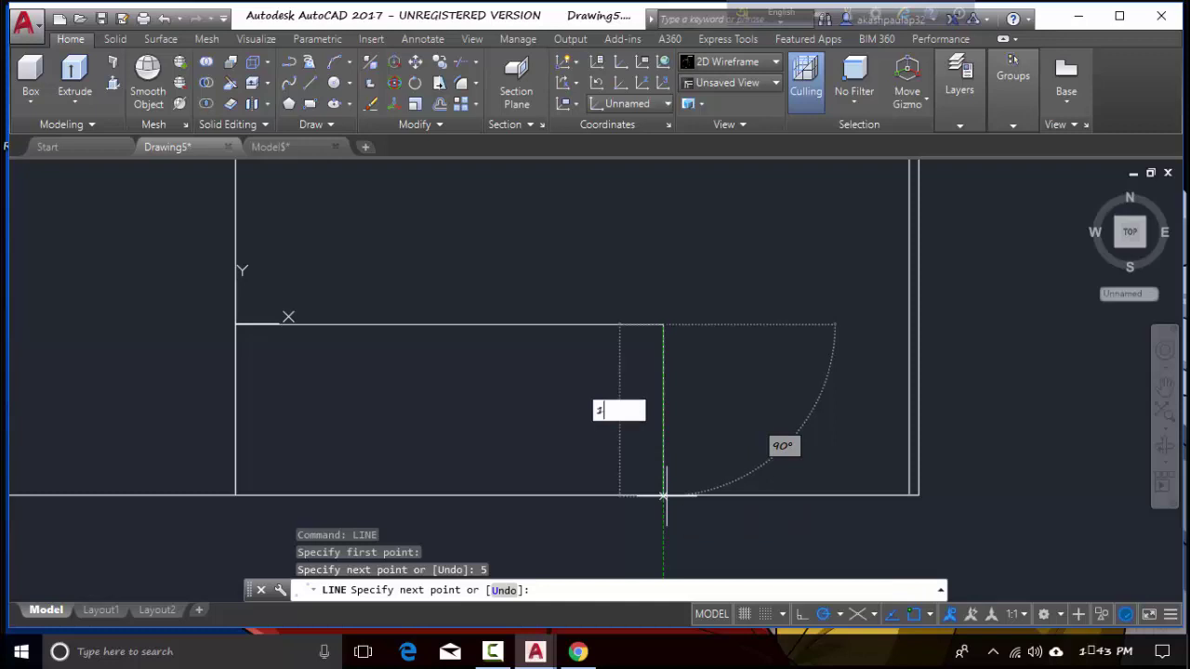
{"action": "key", "text": "Return"}
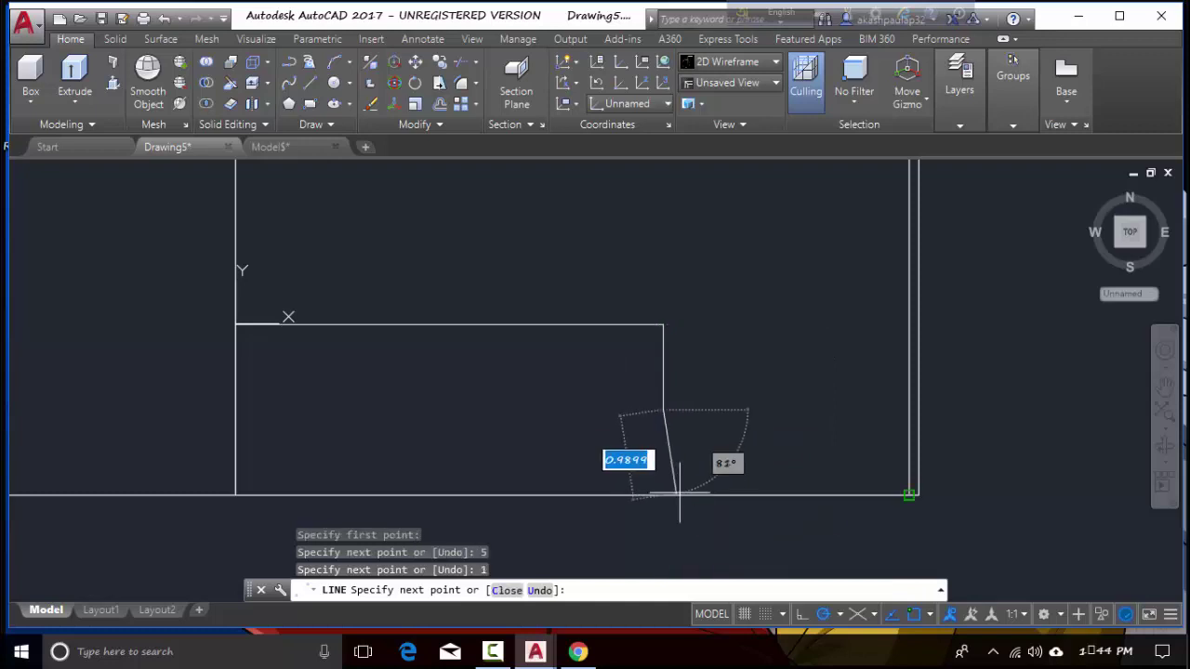
{"action": "type", "text": "1"}
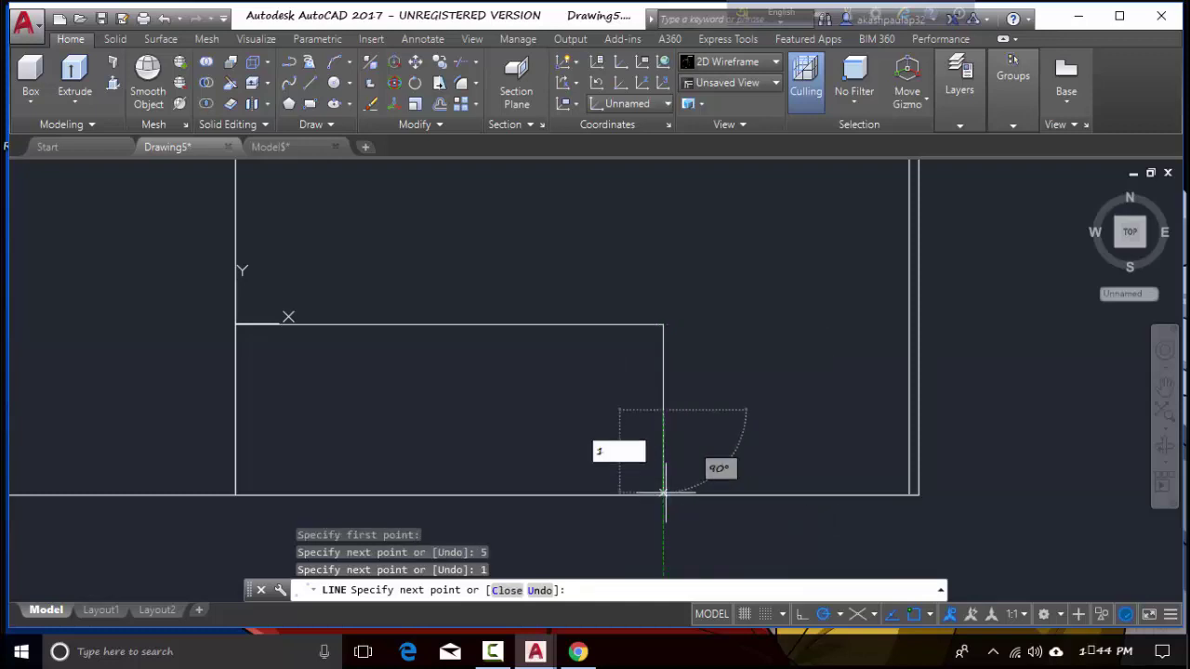
{"action": "key", "text": "Return"}
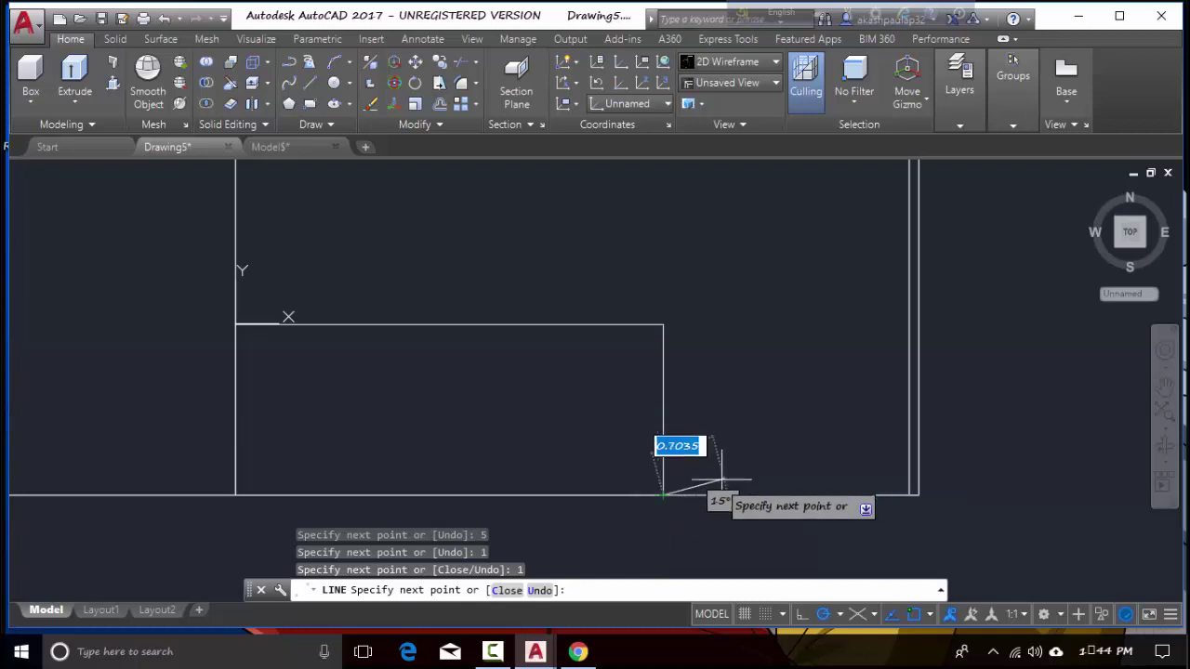
{"action": "key", "text": "Escape"}
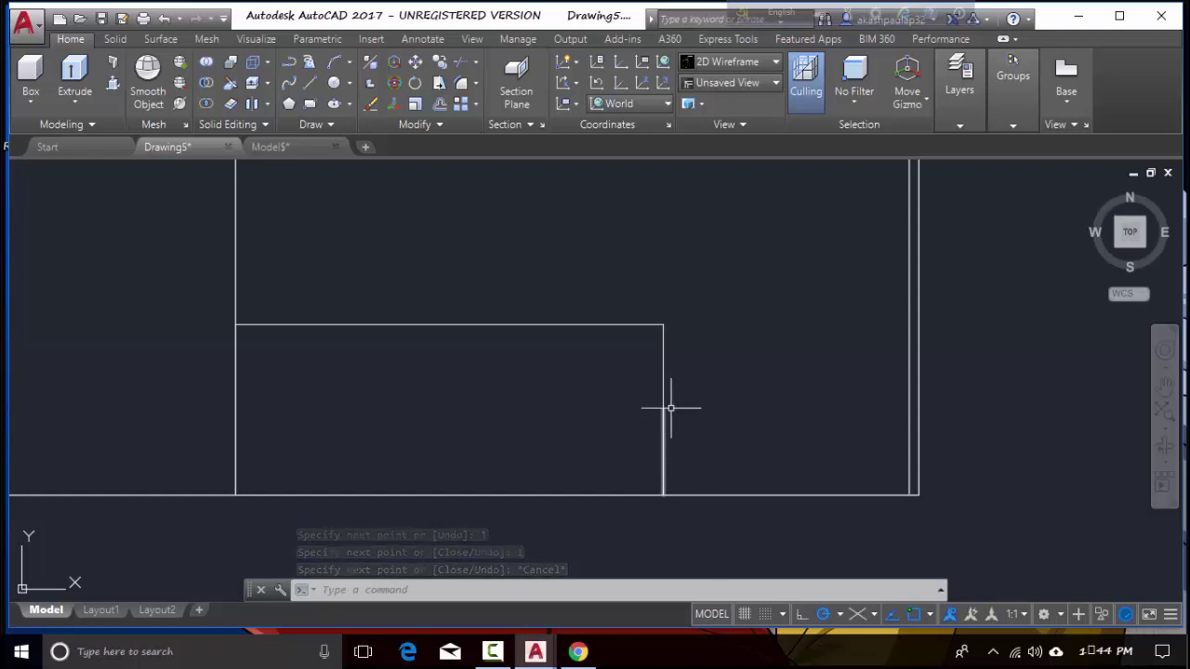
{"action": "scroll", "coordinate": [694, 403], "scroll_direction": "down", "scroll_amount": 2}
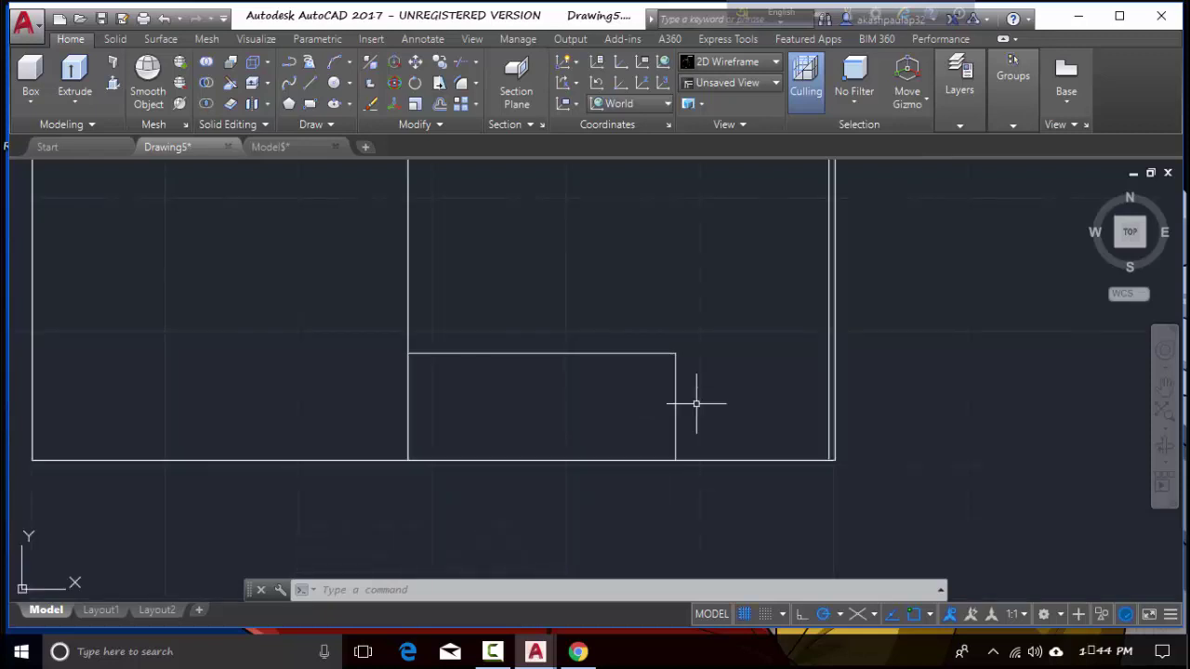
{"action": "middle_click_drag", "start_coordinate": [695, 403], "coordinate": [764, 389]}
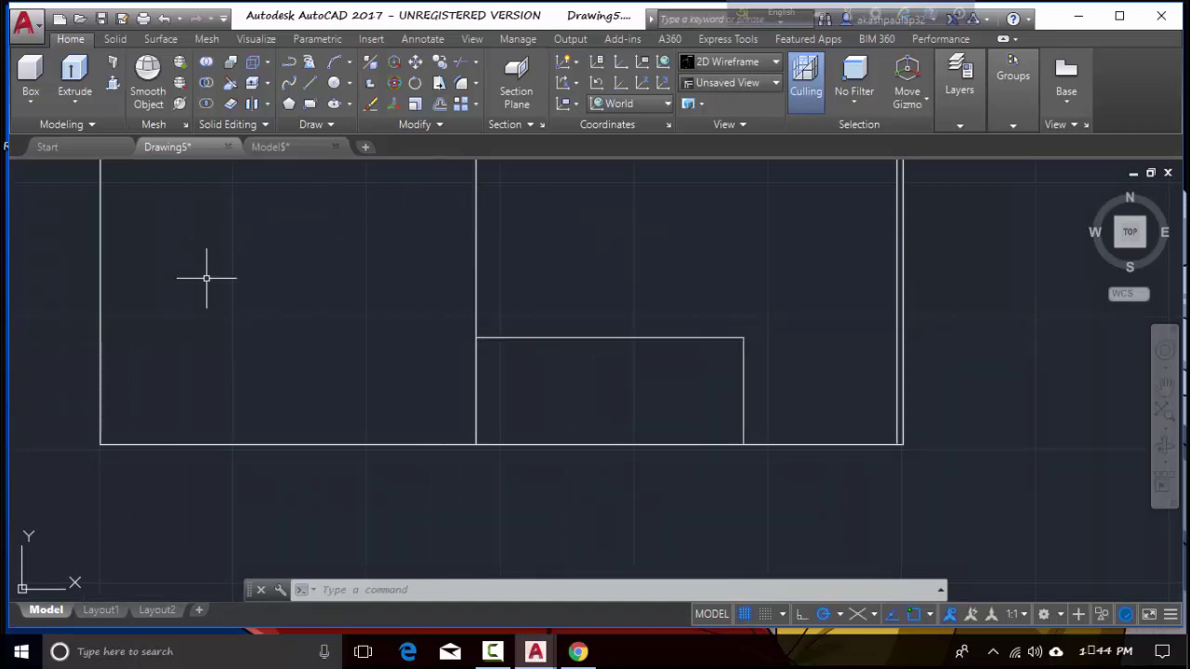
{"action": "left_click", "coordinate": [1131, 260]}
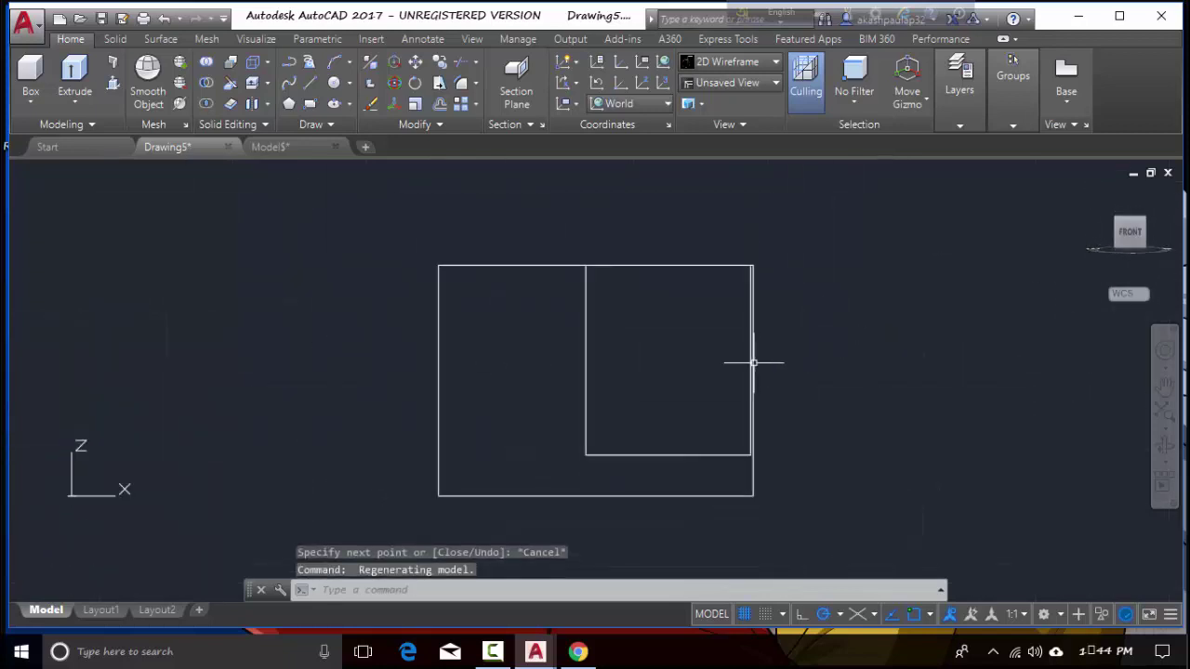
{"action": "middle_click_drag", "start_coordinate": [666, 419], "coordinate": [789, 308]}
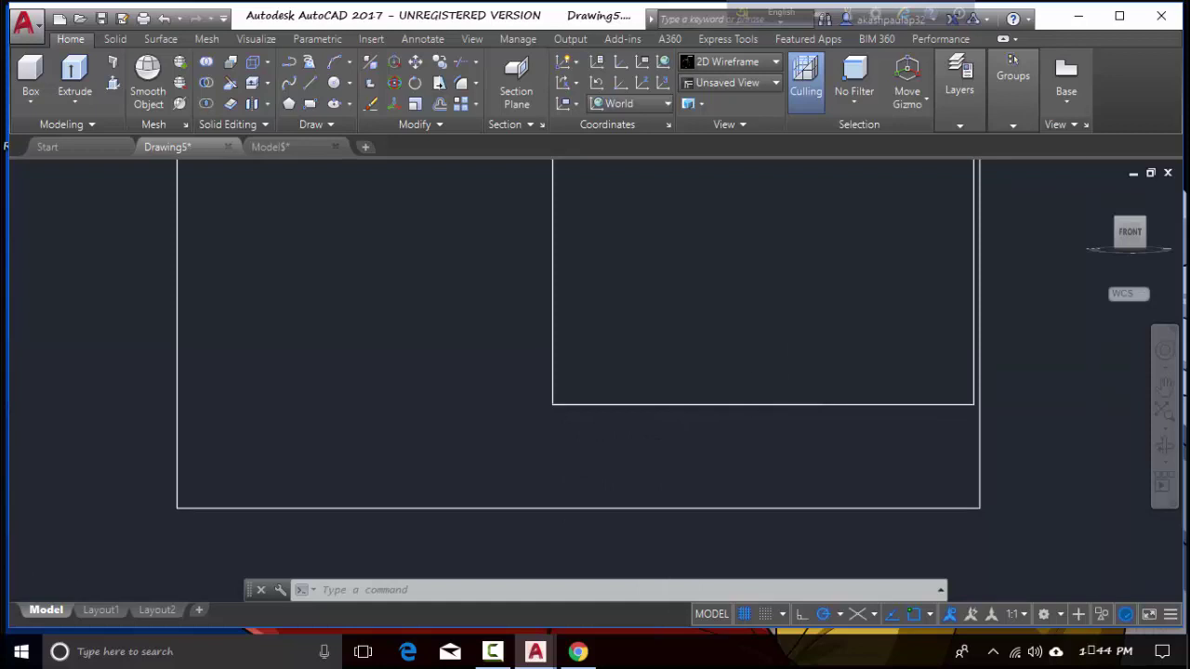
{"action": "scroll", "coordinate": [782, 369], "scroll_direction": "down", "scroll_amount": 1}
{"action": "scroll", "coordinate": [783, 366], "scroll_direction": "down", "scroll_amount": 1}
{"action": "middle_click_drag", "start_coordinate": [803, 317], "coordinate": [764, 478]}
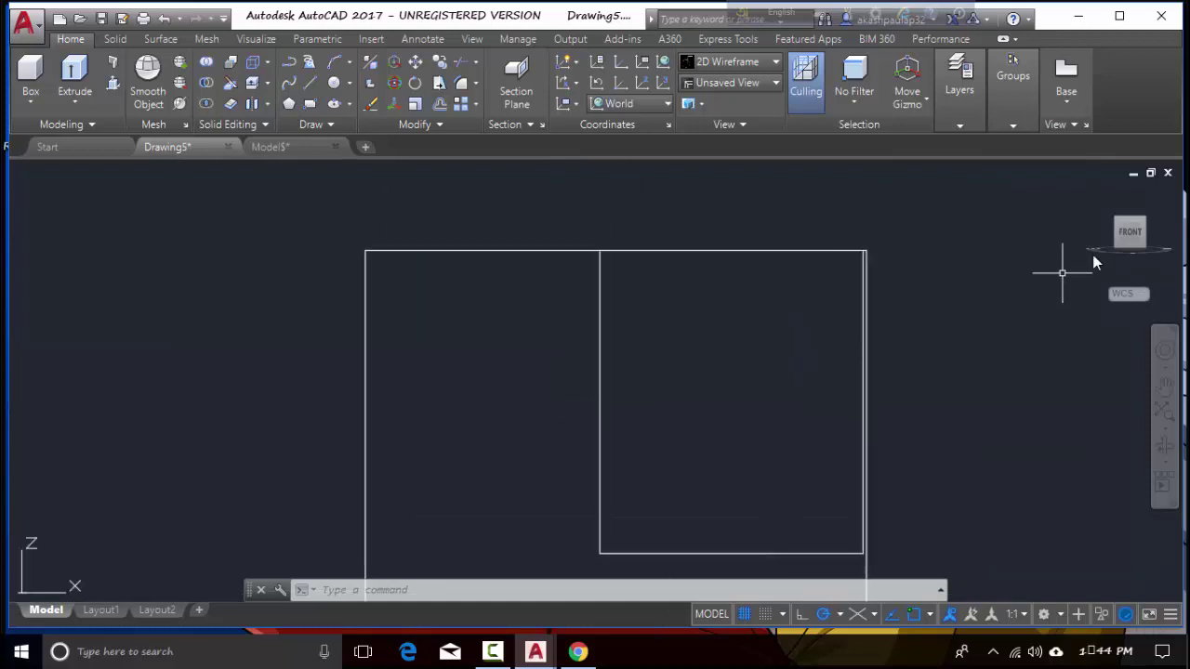
{"action": "left_click", "coordinate": [1131, 215]}
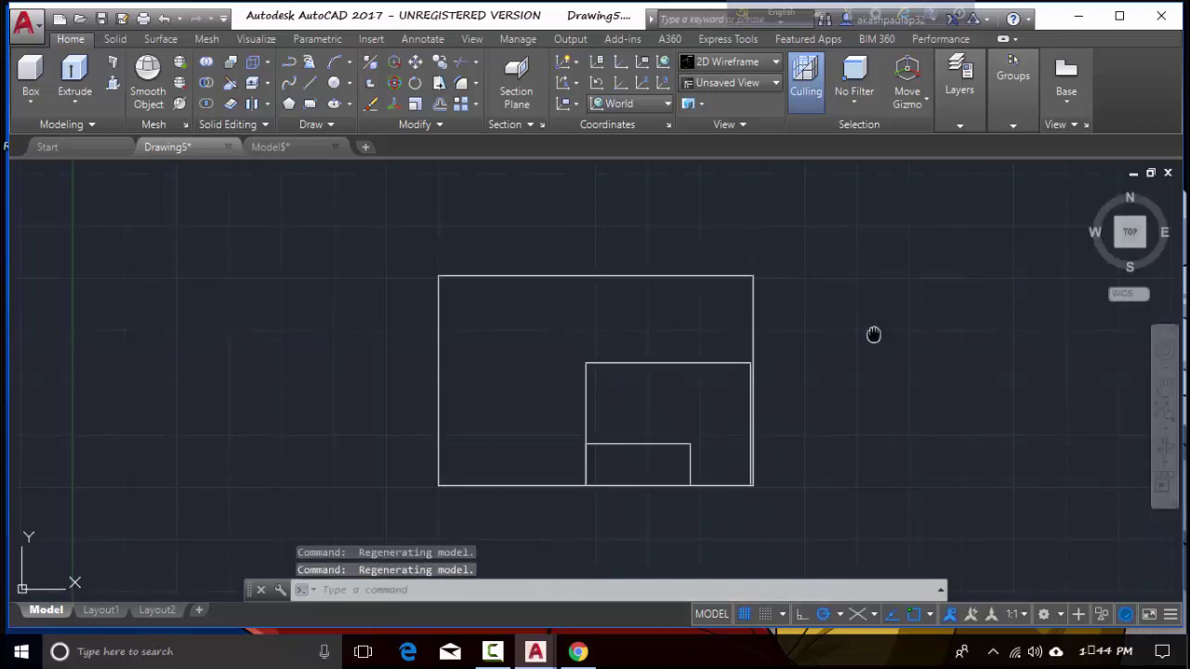
{"action": "scroll", "coordinate": [856, 317], "scroll_direction": "up", "scroll_amount": 2}
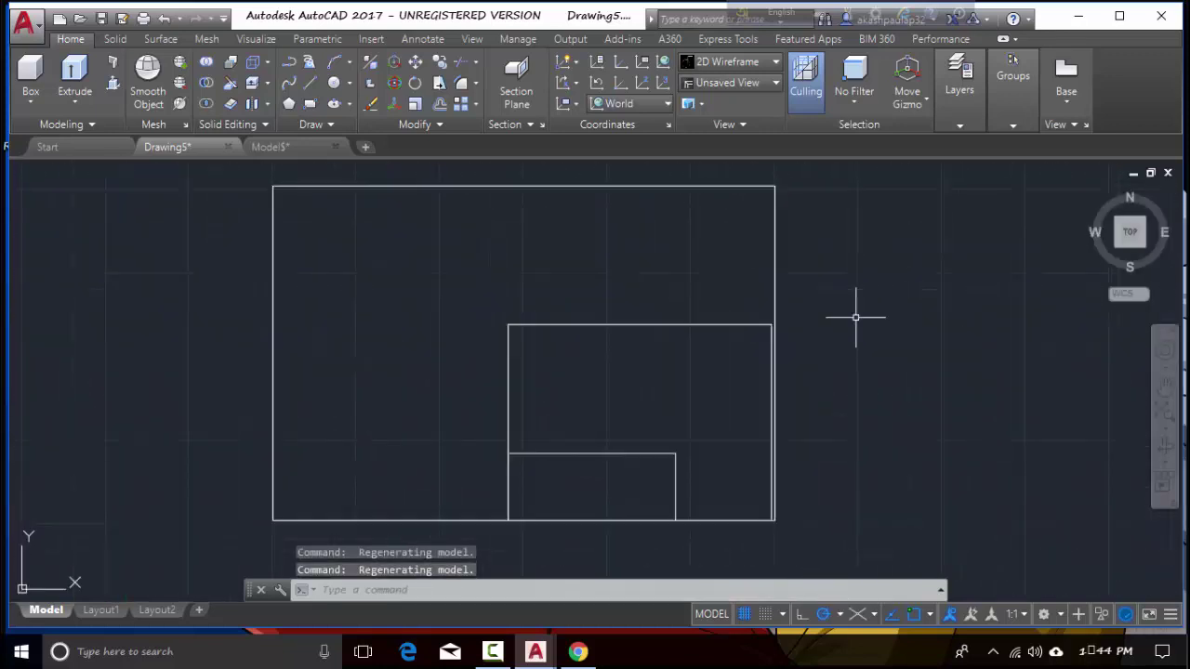
{"action": "scroll", "coordinate": [856, 317], "scroll_direction": "up", "scroll_amount": 2}
{"action": "middle_click_drag", "start_coordinate": [815, 321], "coordinate": [952, 177]}
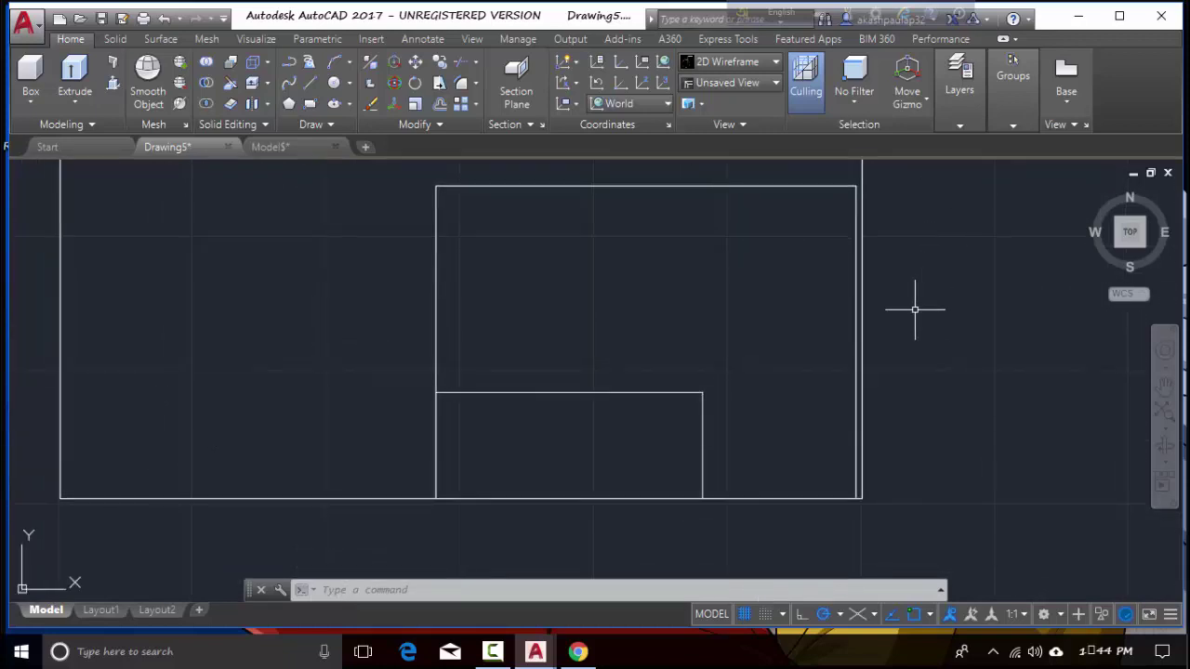
{"action": "scroll", "coordinate": [939, 277], "scroll_direction": "up", "scroll_amount": 2}
{"action": "scroll", "coordinate": [934, 278], "scroll_direction": "down", "scroll_amount": 2}
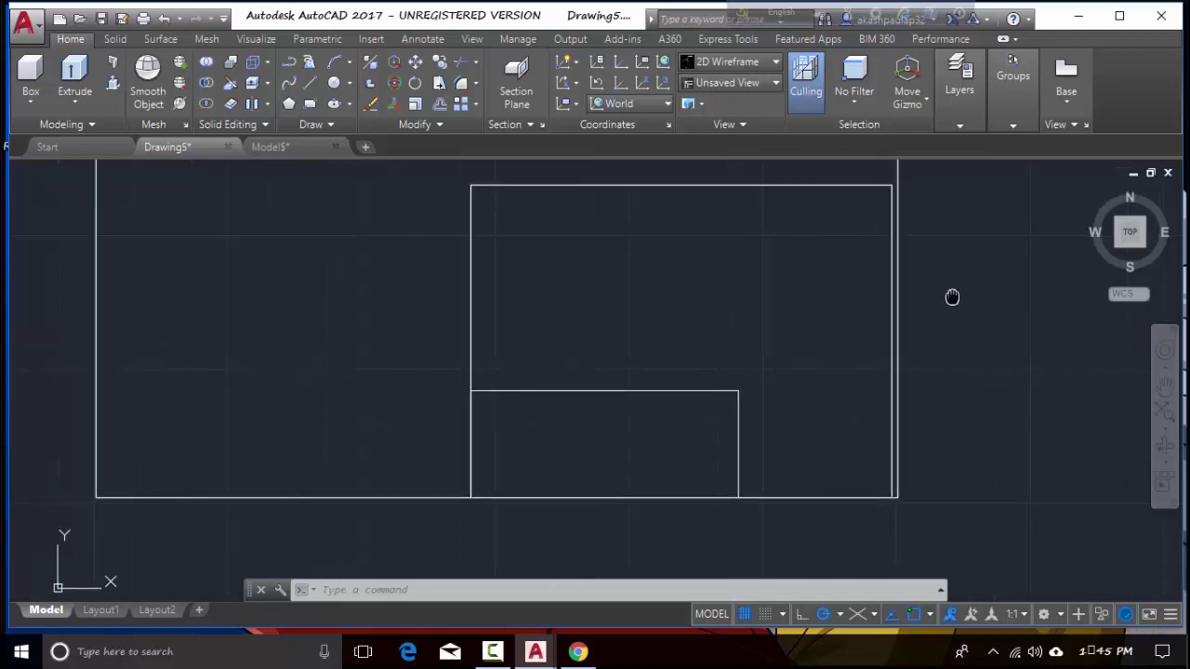
{"action": "middle_click_drag", "start_coordinate": [915, 297], "coordinate": [988, 271]}
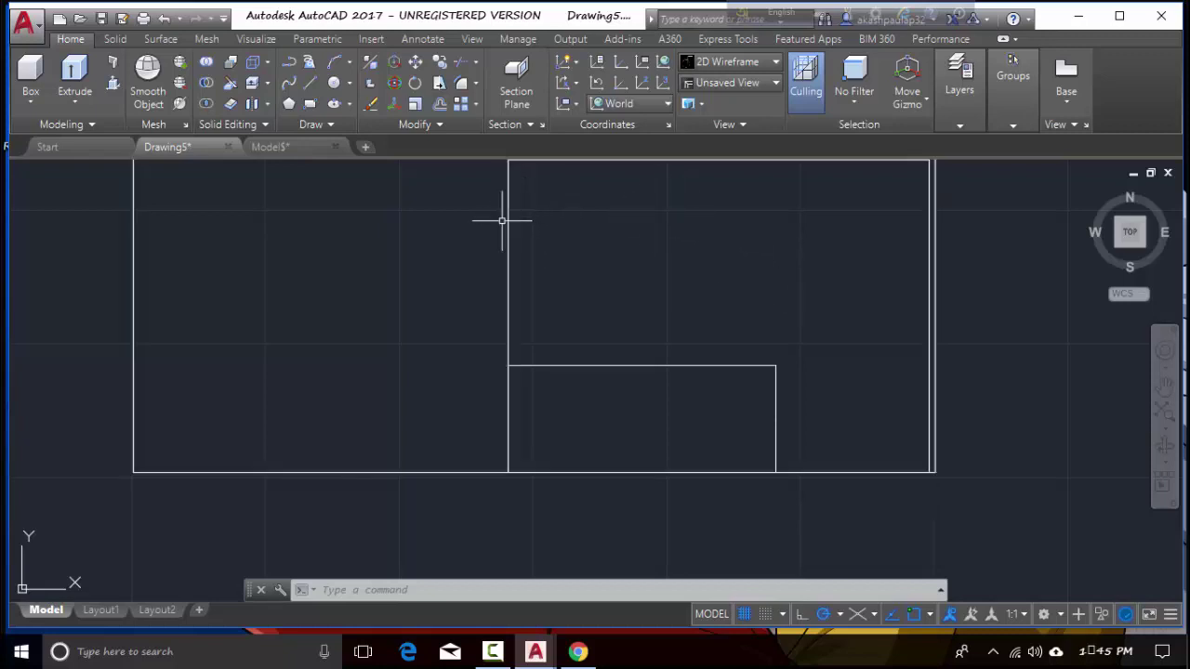
Create a 0.67-high box solid from the bay's top-right corner to one unit down its left side.
{"action": "left_click", "coordinate": [28, 78]}
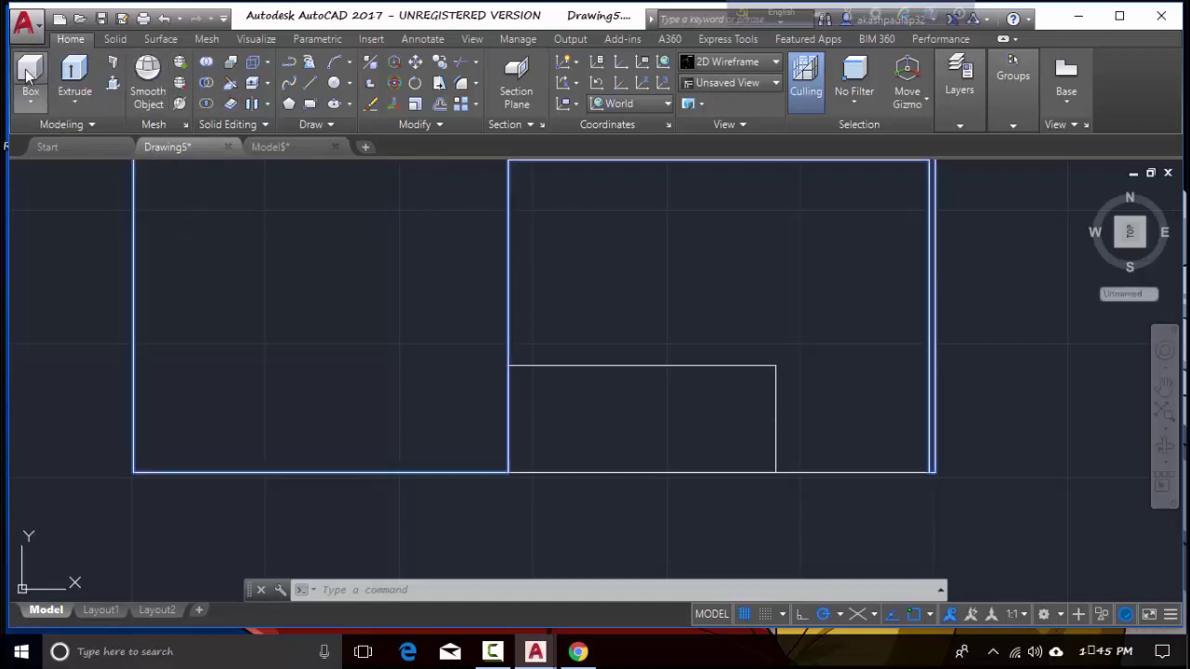
{"action": "left_click", "coordinate": [29, 78]}
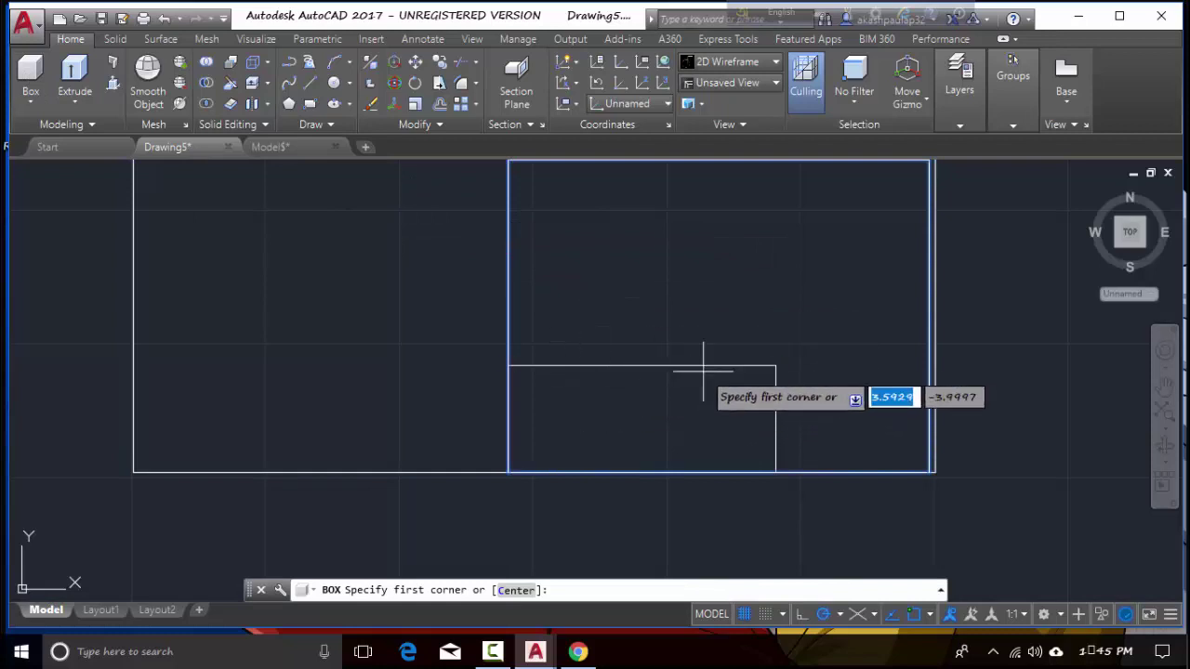
{"action": "left_click", "coordinate": [775, 365]}
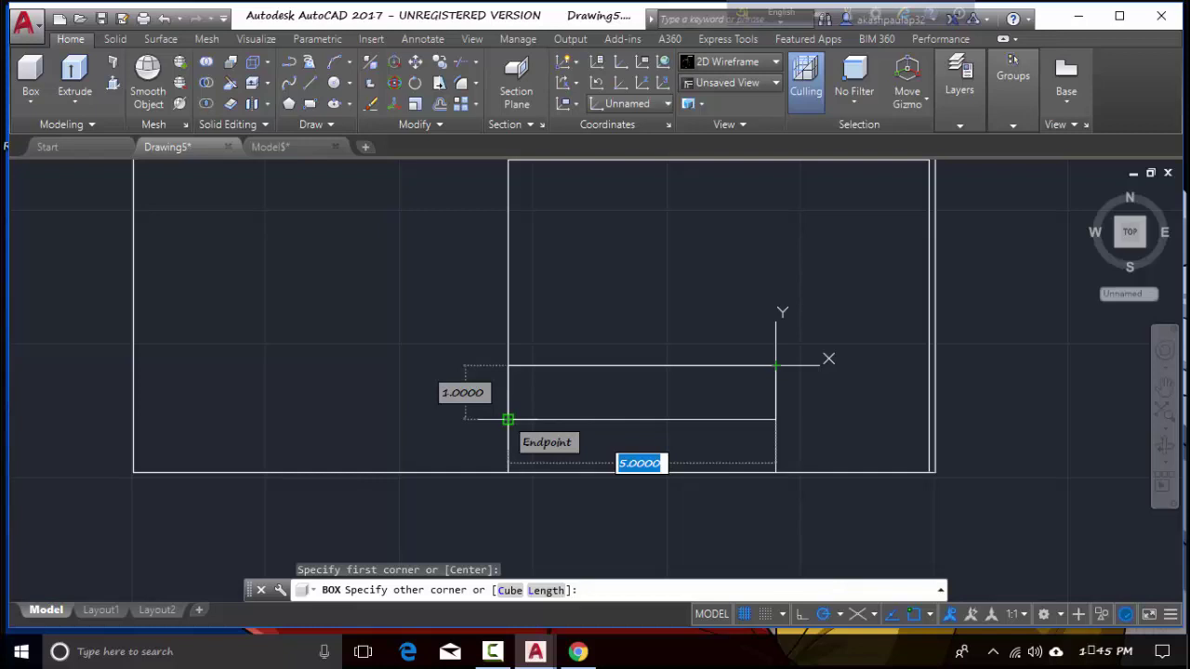
{"action": "left_click", "coordinate": [507, 420]}
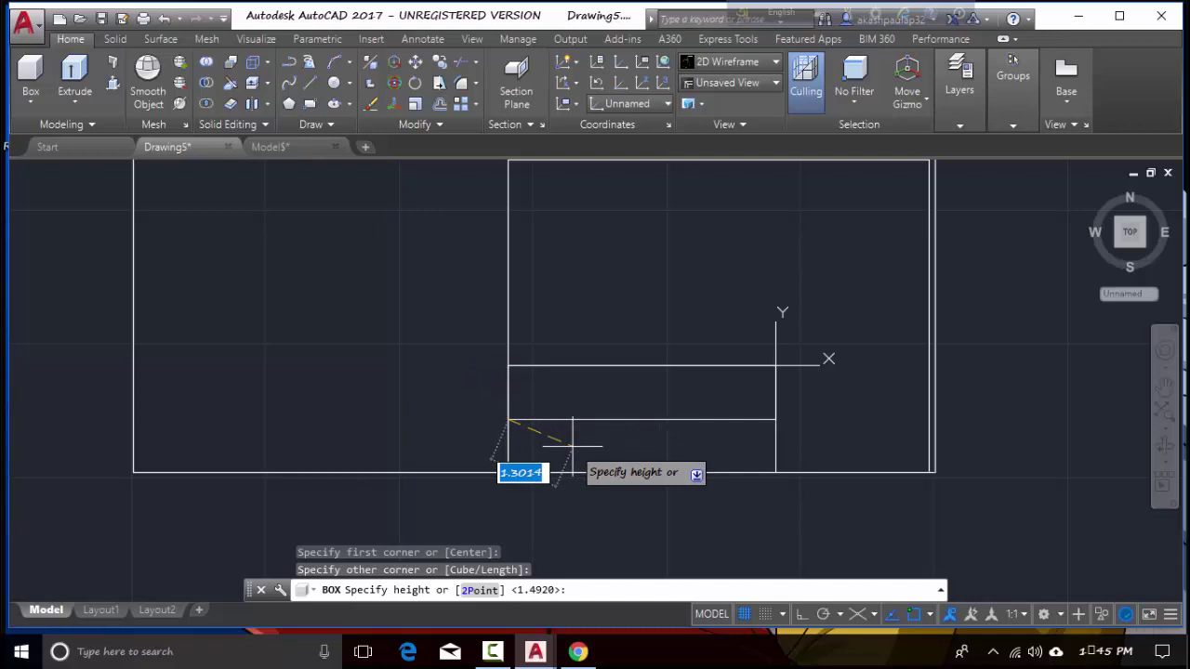
{"action": "type", "text": "0."}
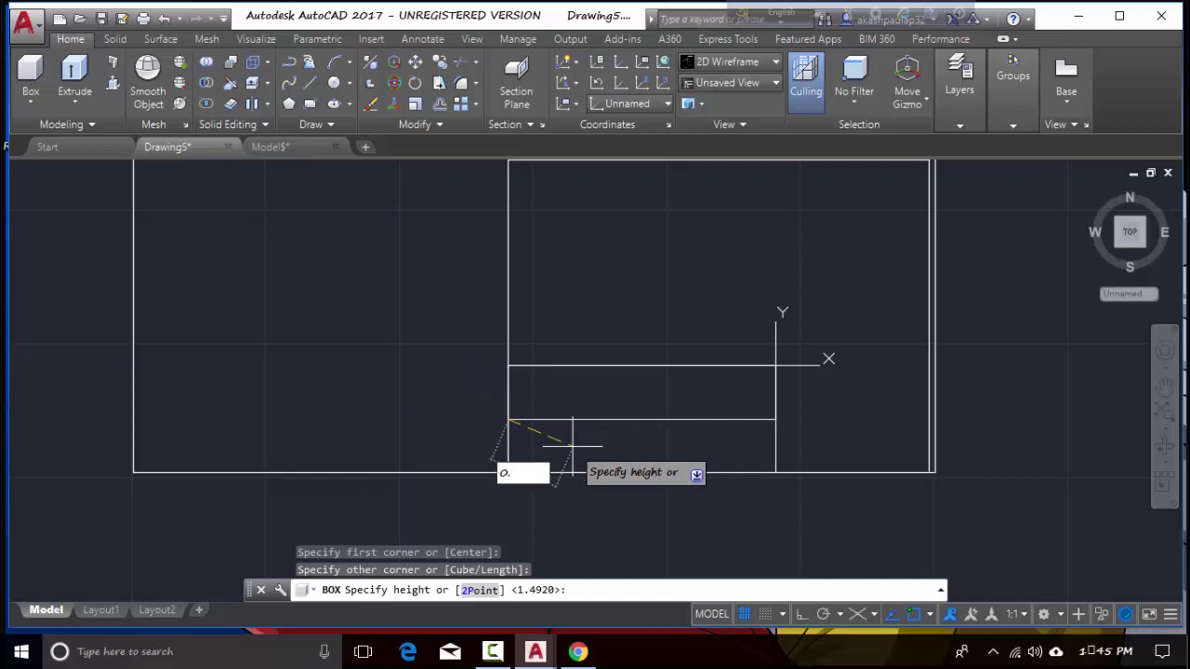
{"action": "type", "text": "67"}
{"action": "key", "text": "Return"}
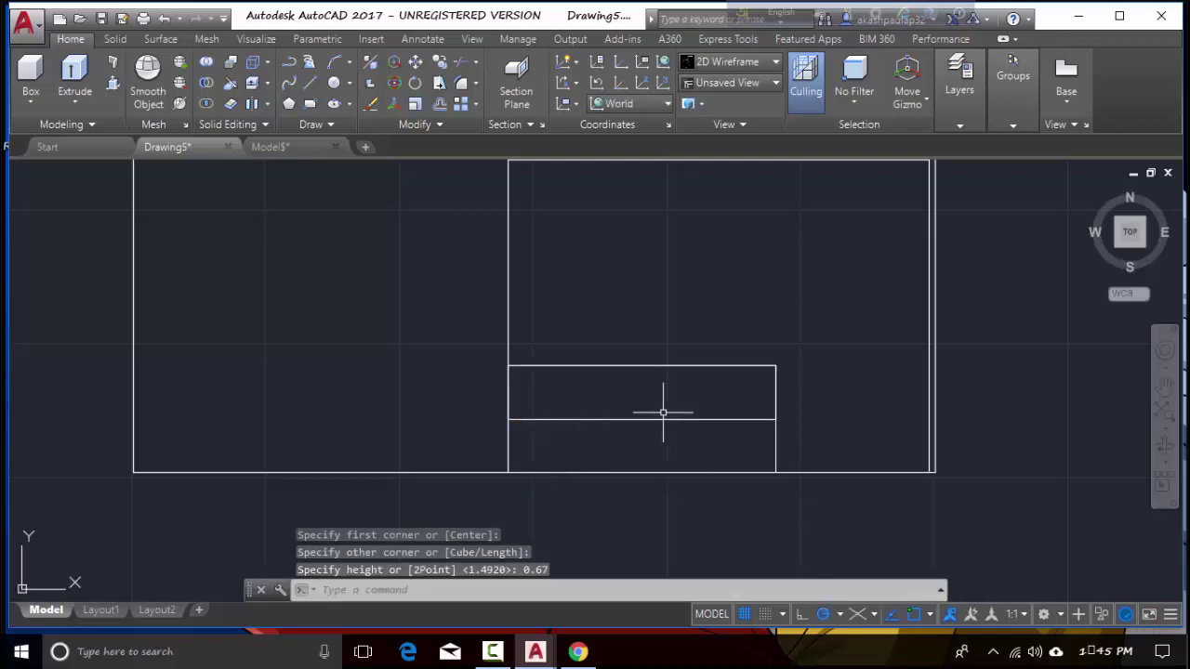
{"action": "mouse_move", "coordinate": [1124, 243]}
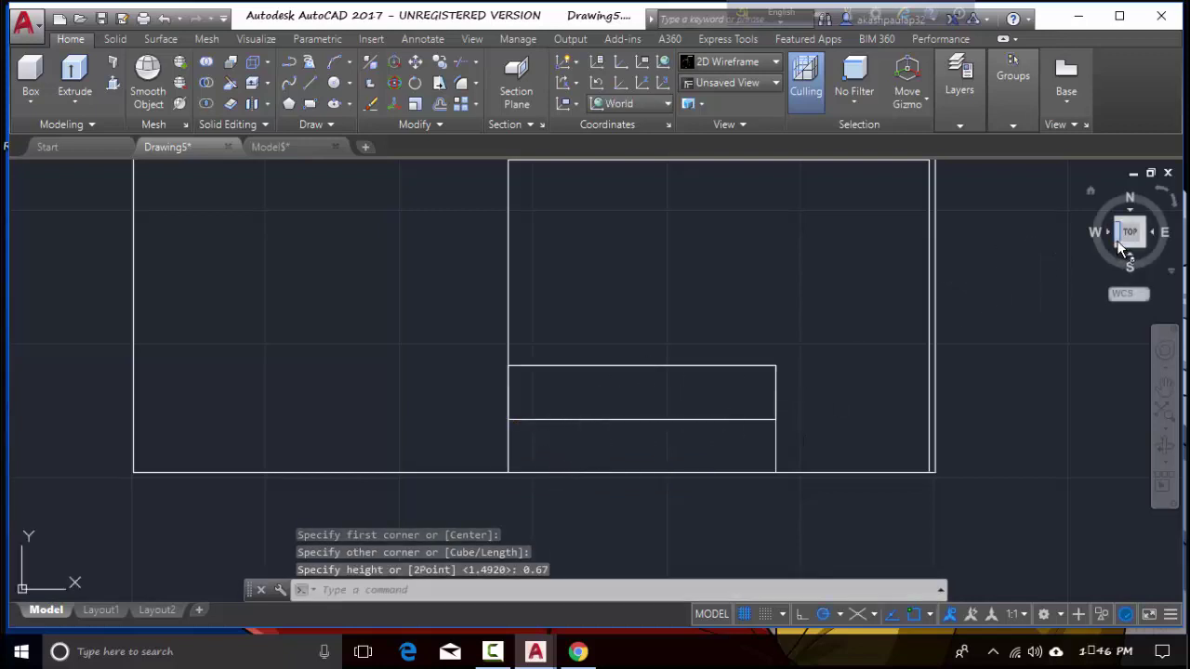
Switch to an isometric view, pan and zoom, check the Front view, then return to isometric.
{"action": "left_click", "coordinate": [1120, 249]}
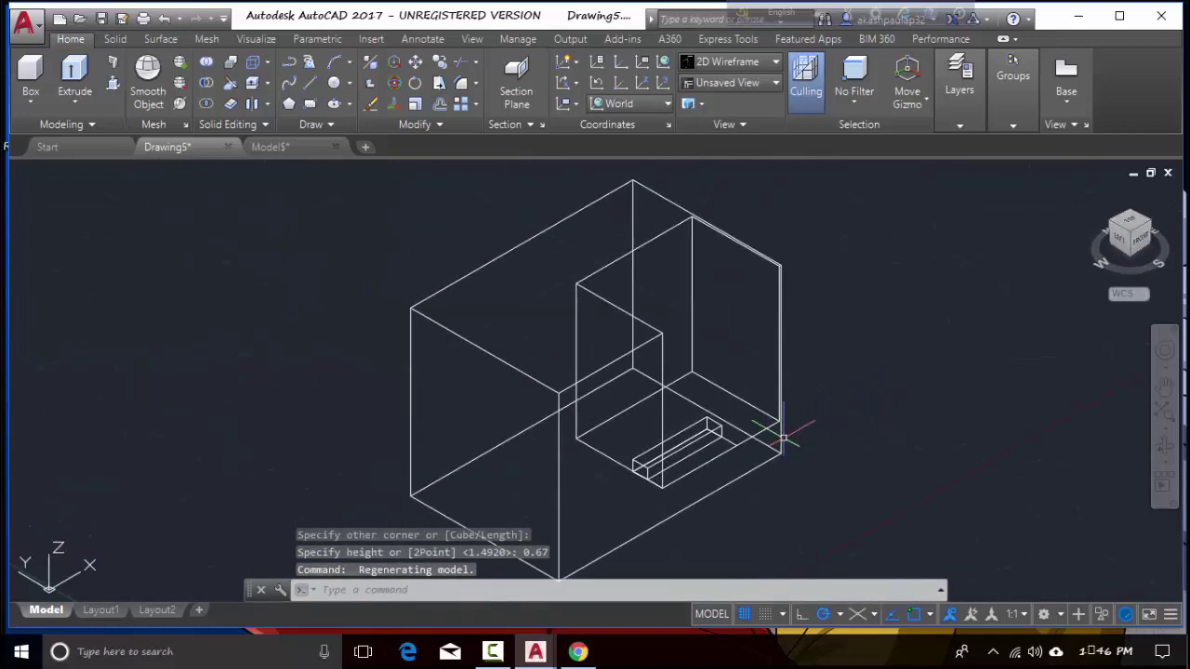
{"action": "middle_click_drag", "start_coordinate": [840, 438], "coordinate": [860, 359]}
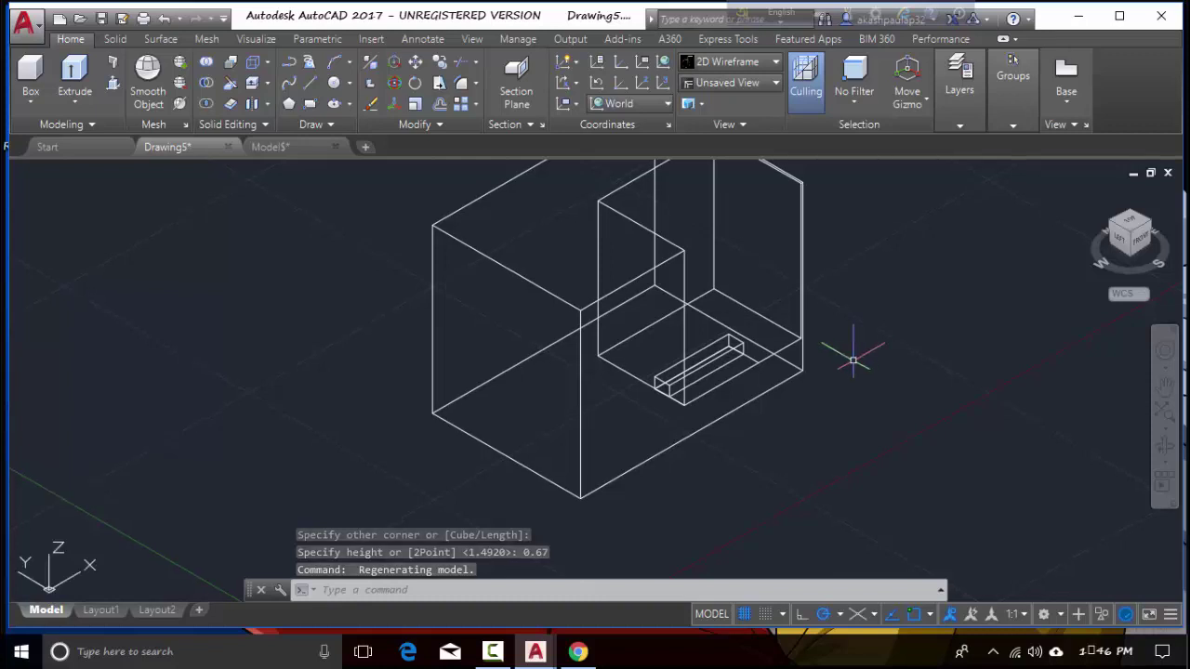
{"action": "scroll", "coordinate": [849, 359], "scroll_direction": "up", "scroll_amount": 4}
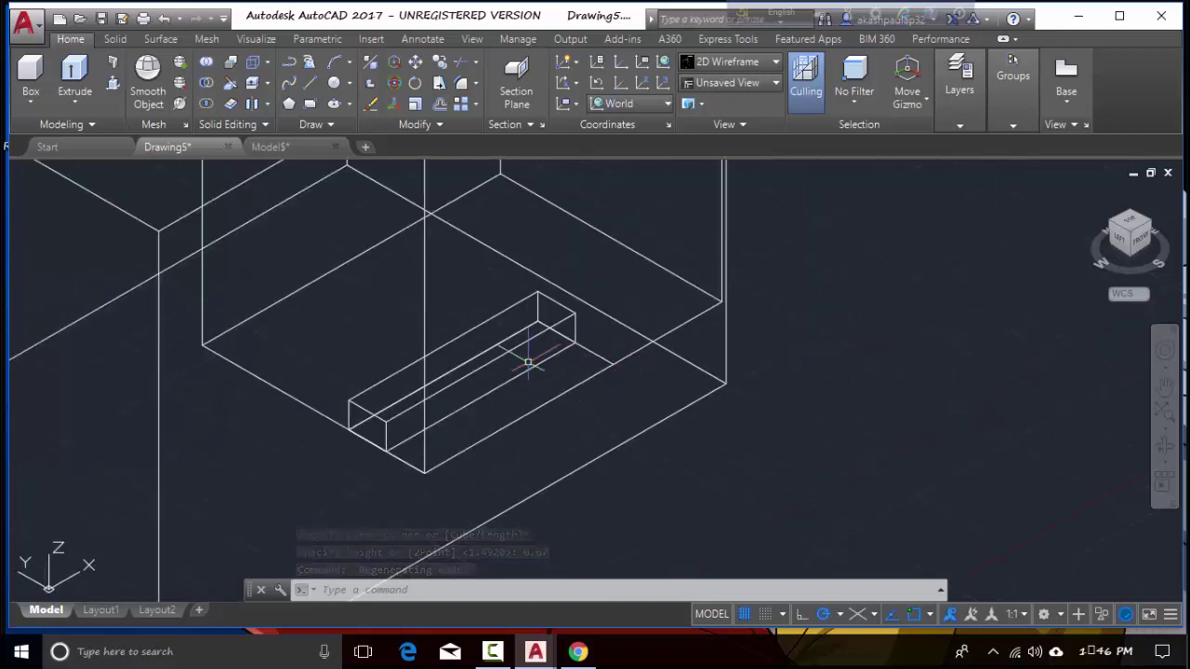
{"action": "left_click", "coordinate": [1140, 244]}
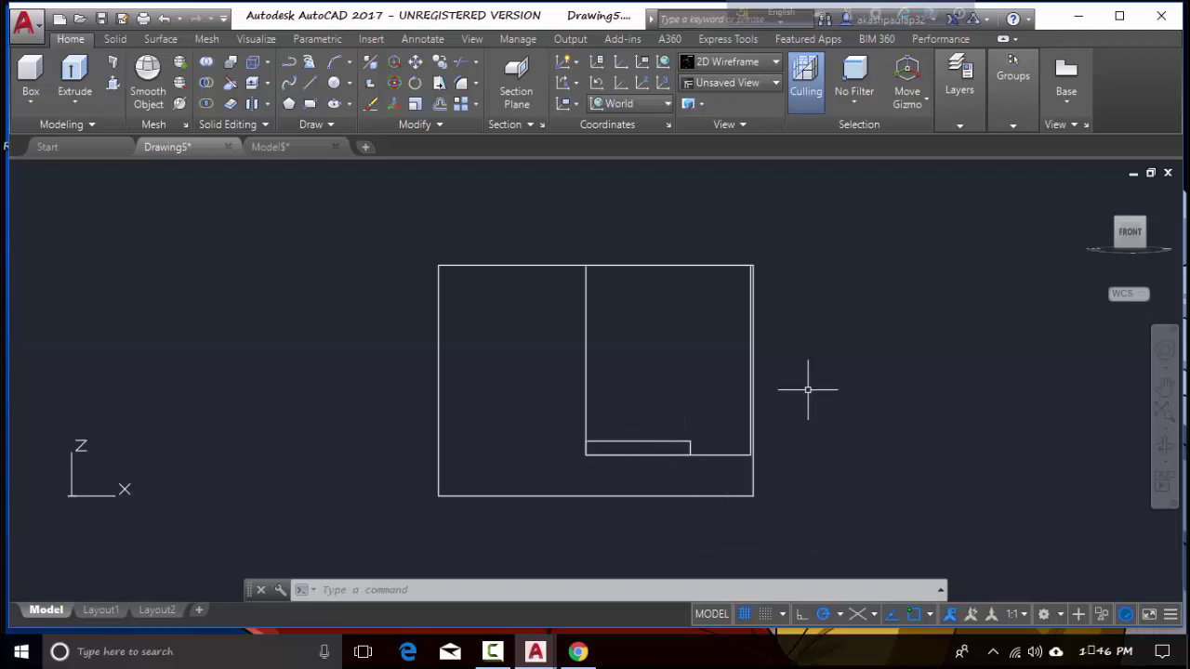
{"action": "left_click", "coordinate": [1115, 224]}
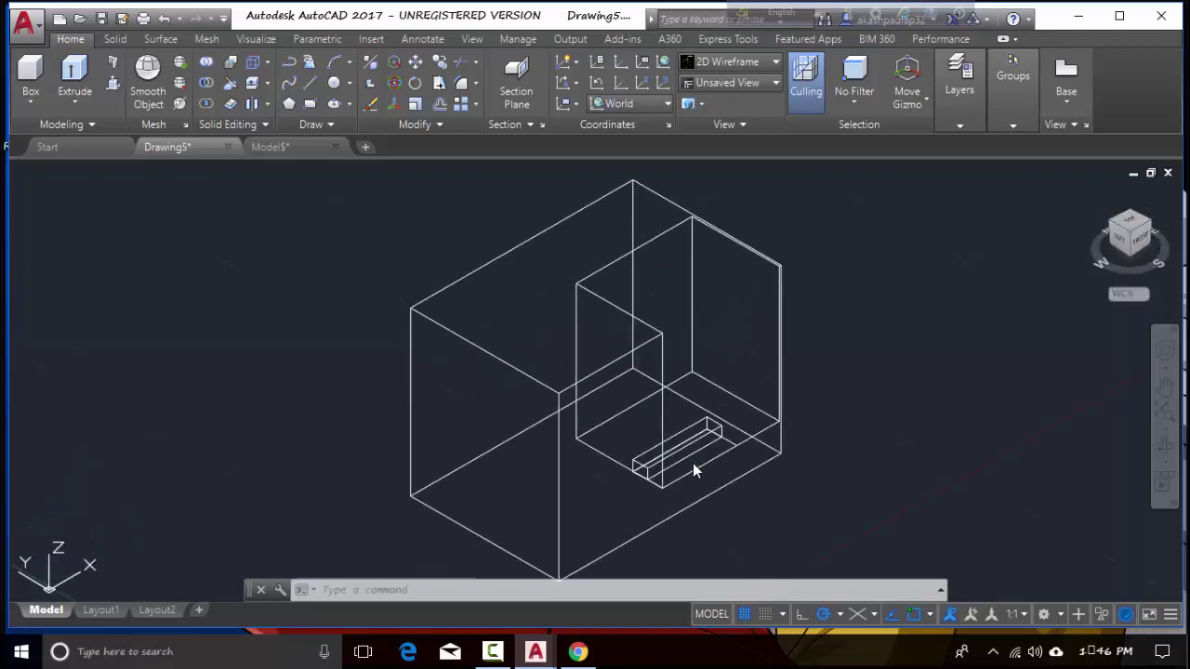
{"action": "scroll", "coordinate": [693, 461], "scroll_direction": "up", "scroll_amount": 3}
Drag the small floor box's top grip down to lower its top.
{"action": "left_click", "coordinate": [673, 446]}
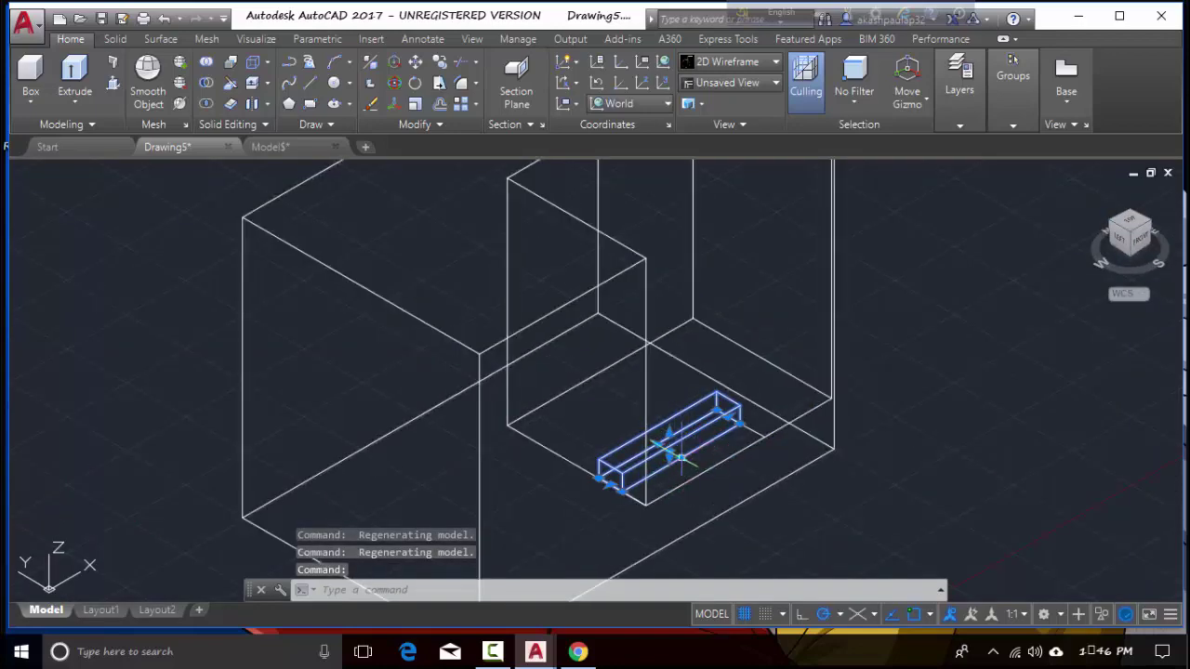
{"action": "scroll", "coordinate": [669, 455], "scroll_direction": "up", "scroll_amount": 2}
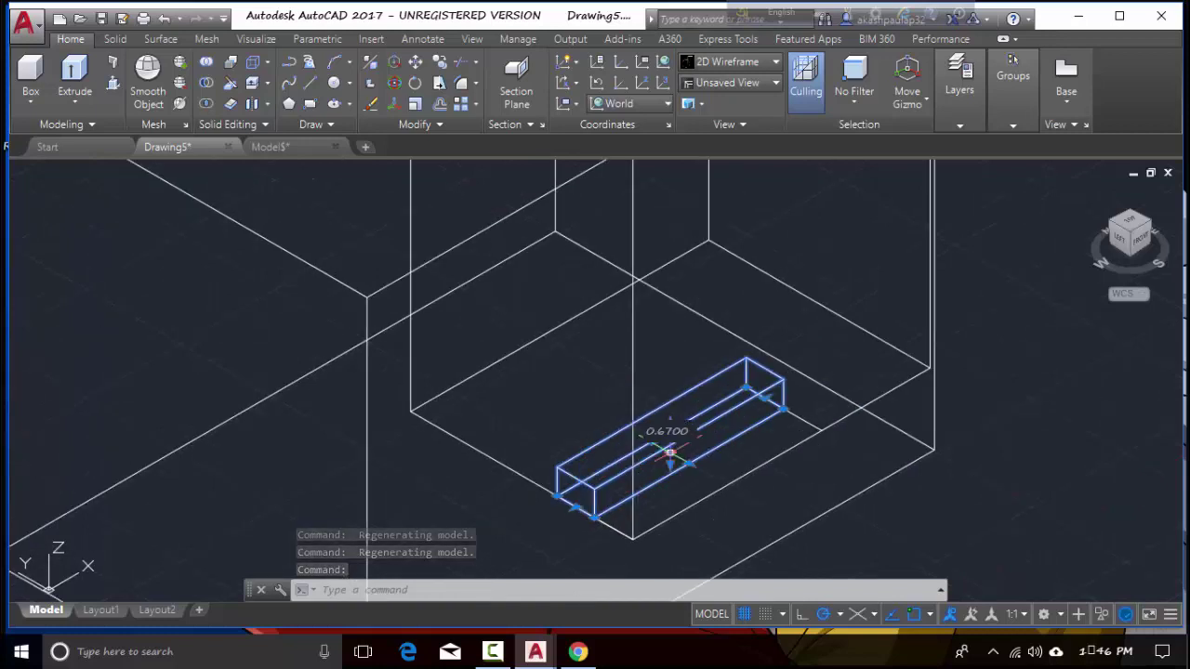
{"action": "left_click", "coordinate": [669, 453]}
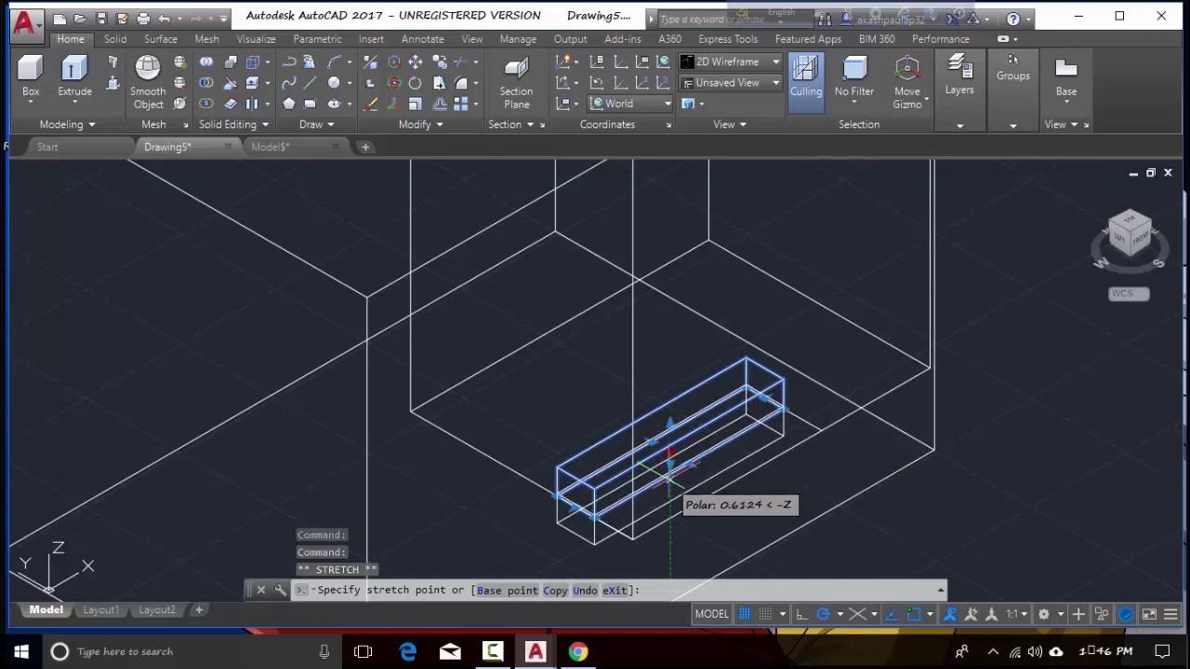
{"action": "scroll", "coordinate": [670, 479], "scroll_direction": "up", "scroll_amount": 1}
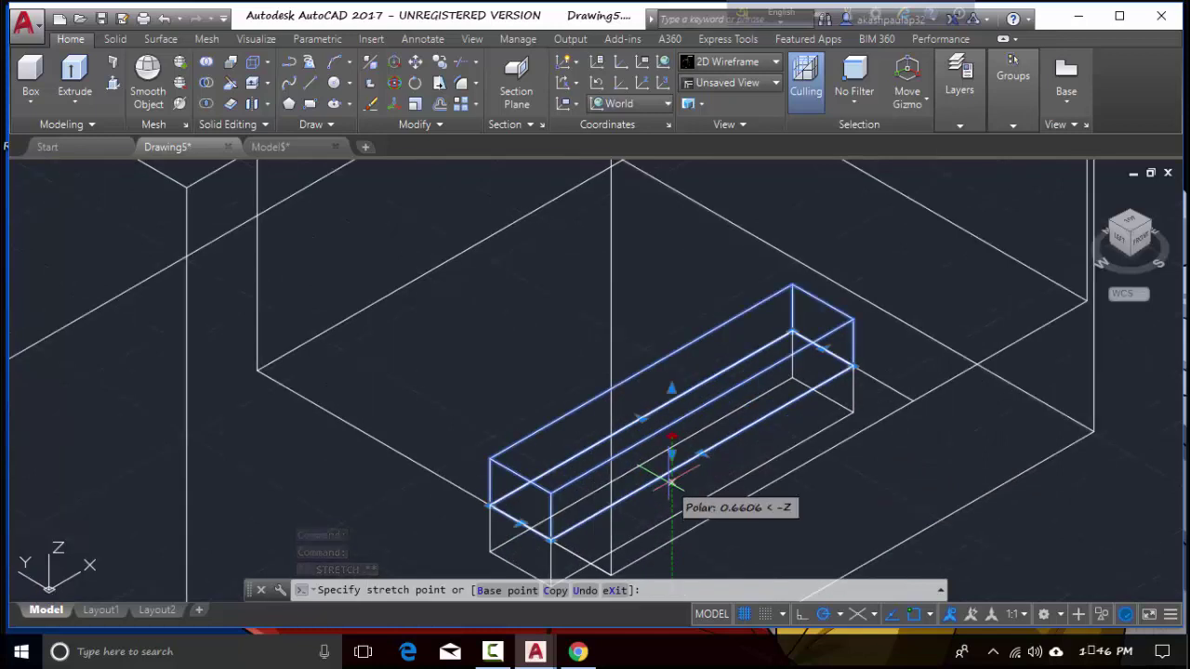
{"action": "scroll", "coordinate": [669, 478], "scroll_direction": "up", "scroll_amount": 2}
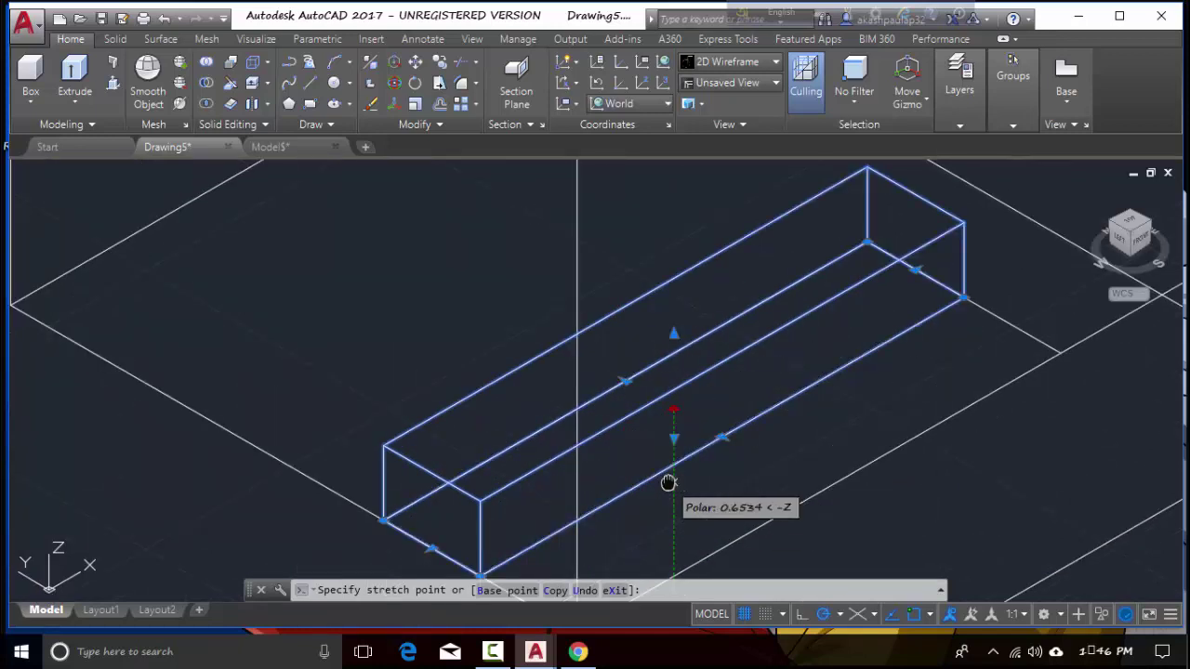
{"action": "middle_click_drag", "start_coordinate": [669, 483], "coordinate": [831, 412]}
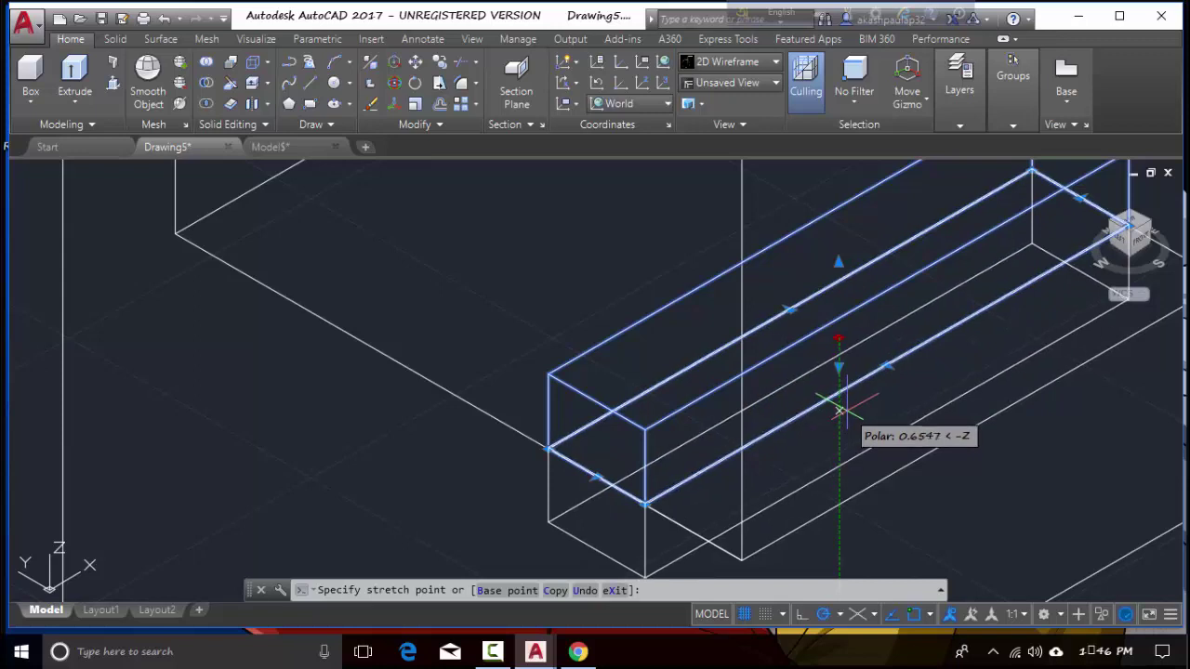
{"action": "left_click", "coordinate": [839, 409]}
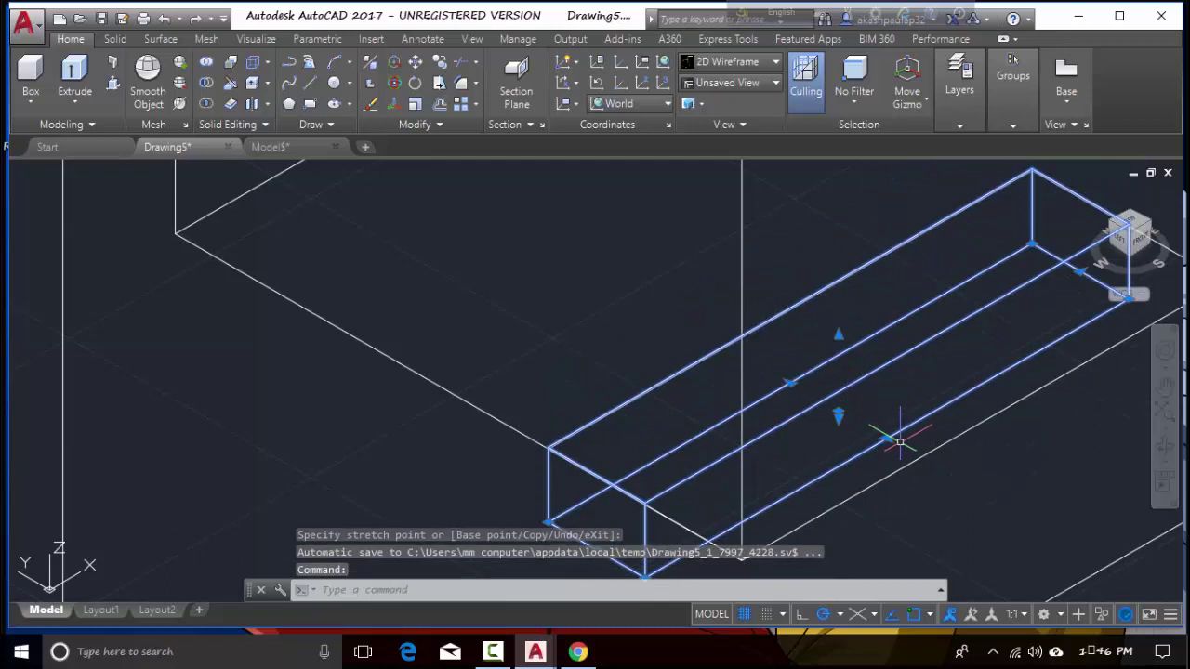
{"action": "mouse_move", "coordinate": [887, 438]}
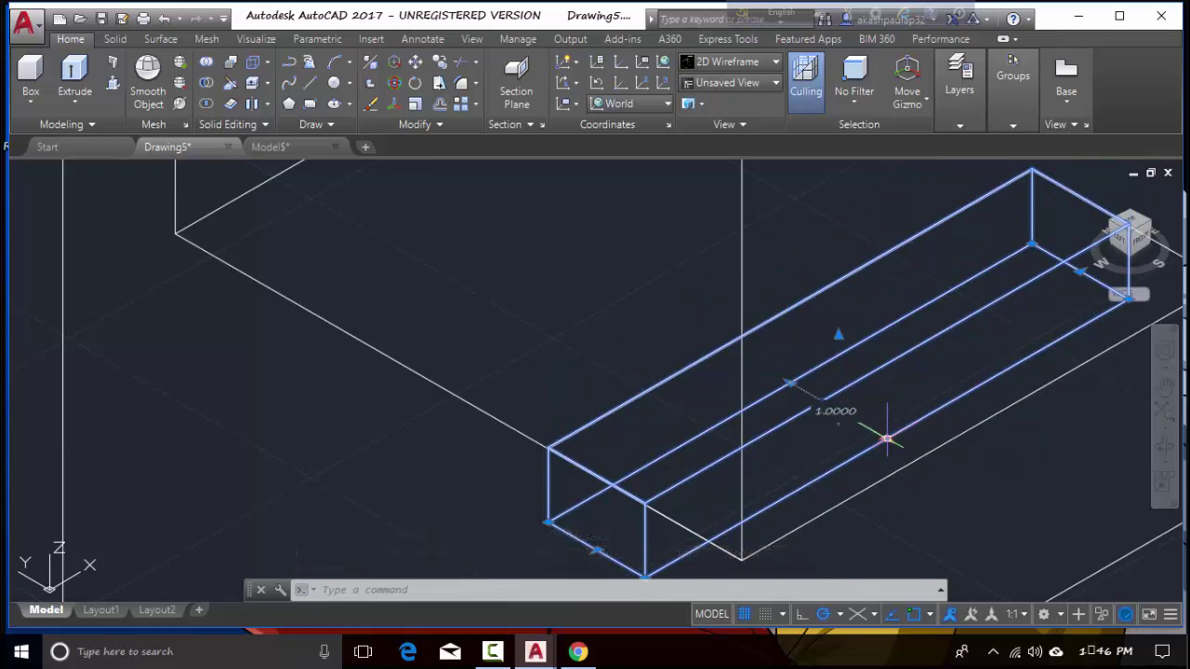
Stretch the box's edge grip by 0.01 to widen it to 1.01.
{"action": "left_click", "coordinate": [887, 439]}
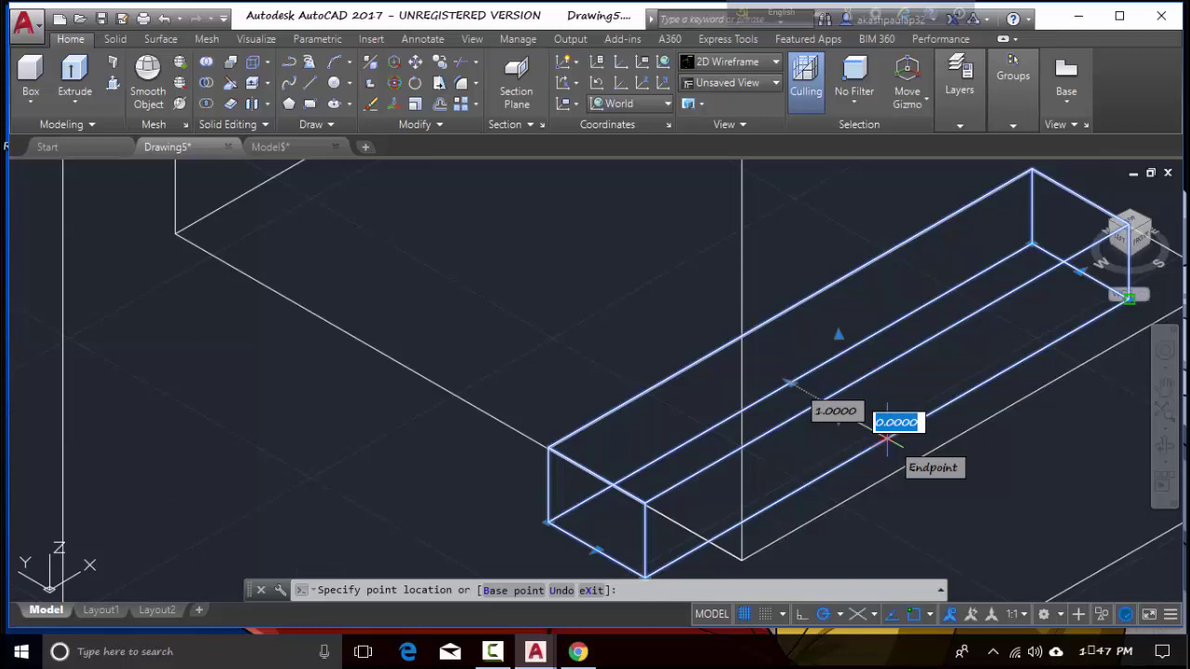
{"action": "type", "text": "0"}
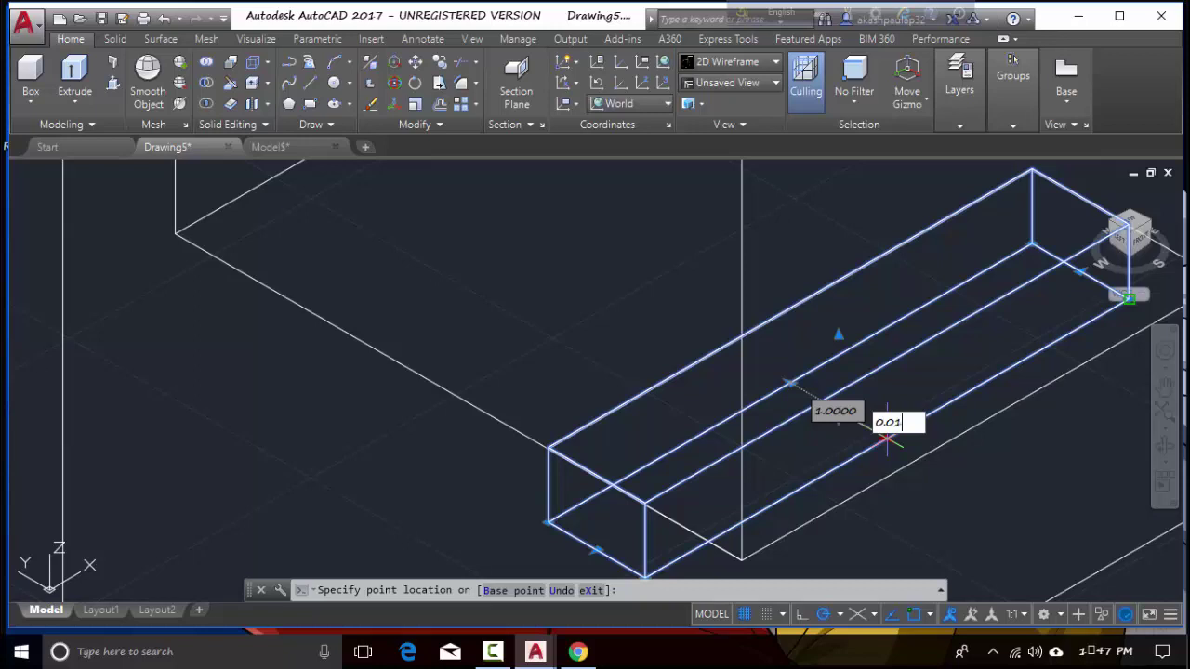
{"action": "key", "text": "Return"}
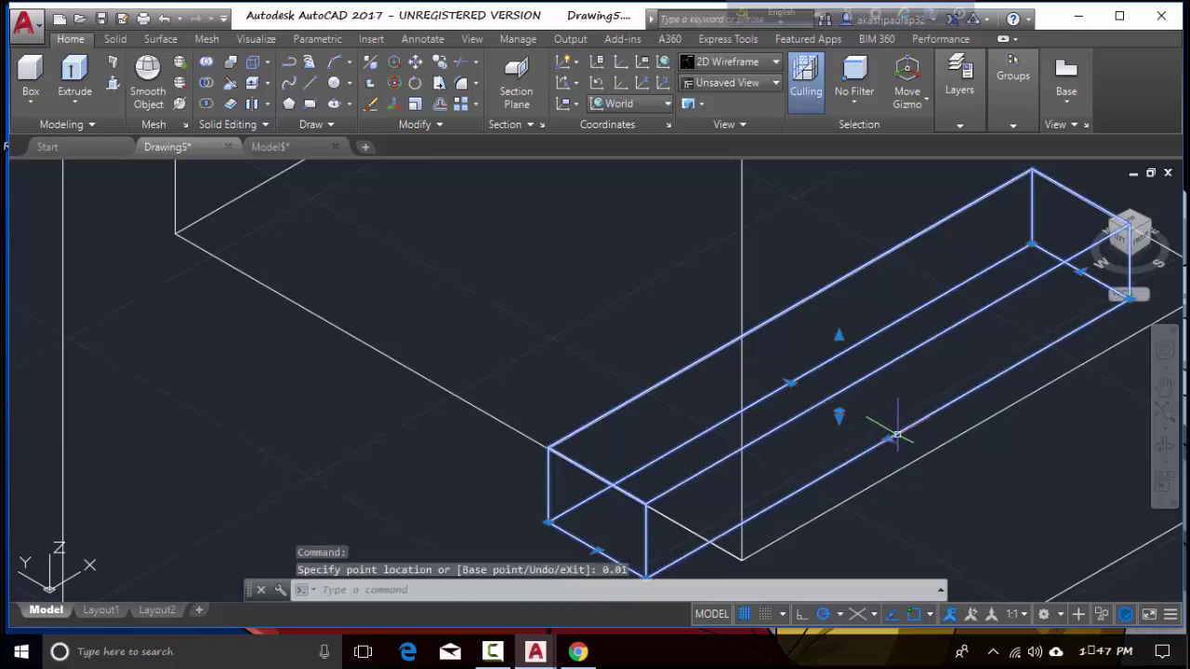
{"action": "key", "text": "Escape"}
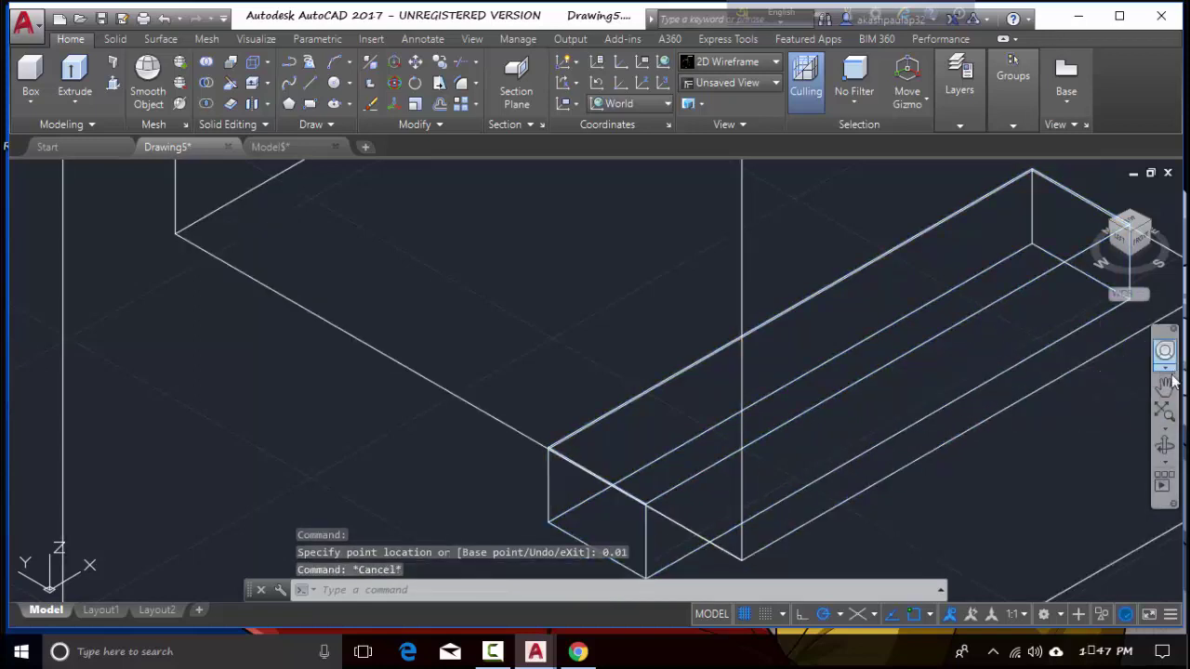
Switch to the Top view and pan the drawing to bring the bay outline into view.
{"action": "left_click", "coordinate": [1164, 387]}
{"action": "scroll", "coordinate": [1044, 403], "scroll_direction": "down", "scroll_amount": 2}
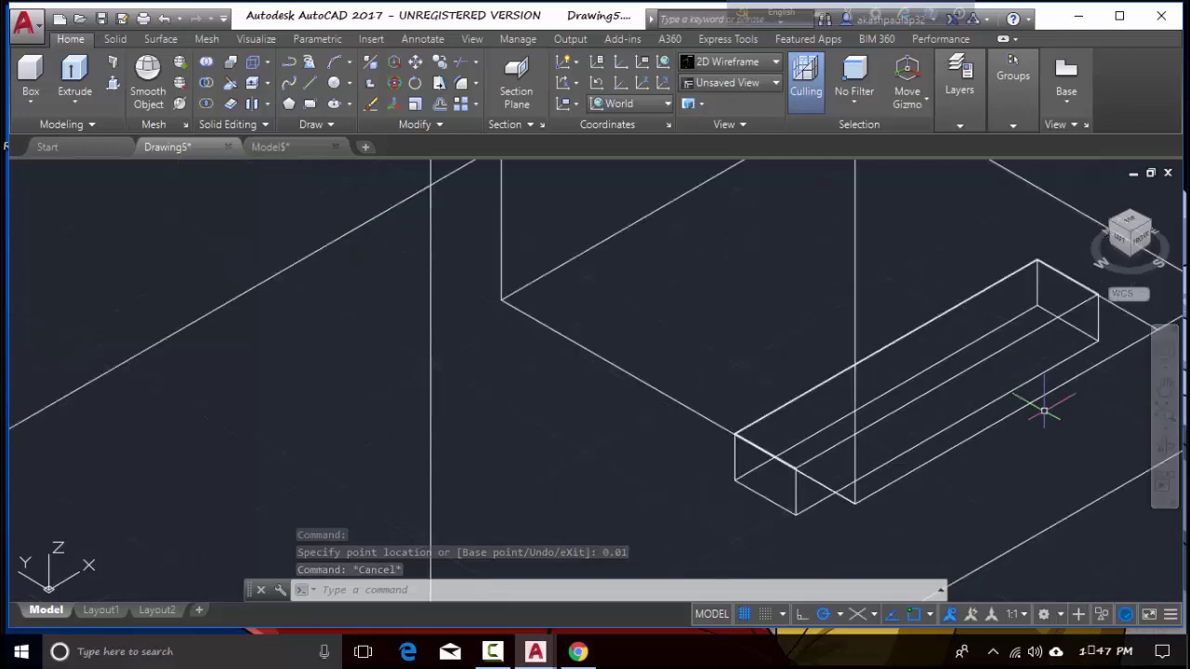
{"action": "scroll", "coordinate": [1043, 403], "scroll_direction": "down", "scroll_amount": 2}
{"action": "mouse_move", "coordinate": [1072, 432]}
{"action": "left_mouse_down"}
{"action": "mouse_move", "coordinate": [1025, 441]}
{"action": "mouse_move", "coordinate": [963, 426]}
{"action": "left_mouse_up"}
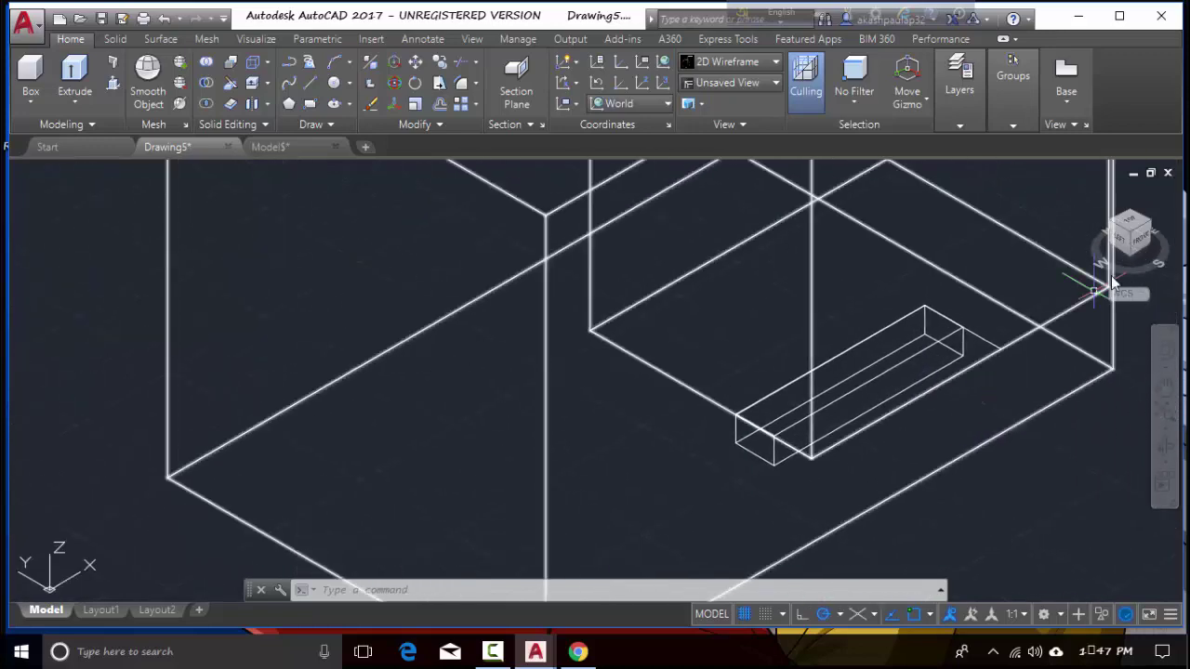
{"action": "left_click", "coordinate": [1136, 224]}
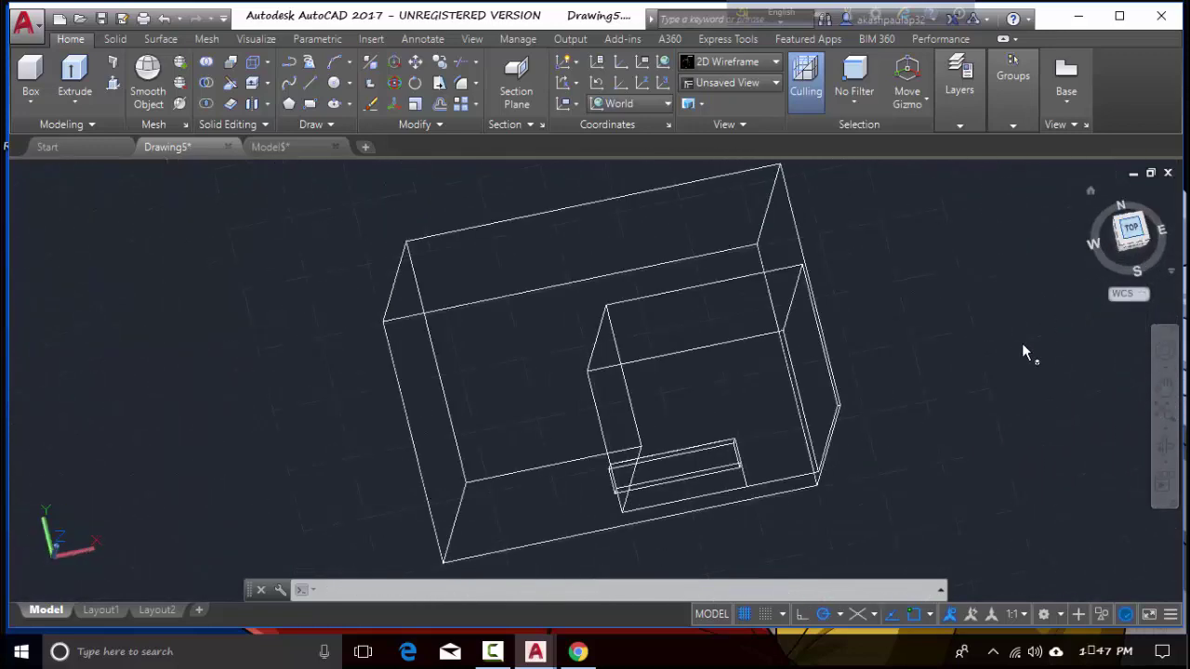
{"action": "scroll", "coordinate": [690, 430], "scroll_direction": "up", "scroll_amount": 1}
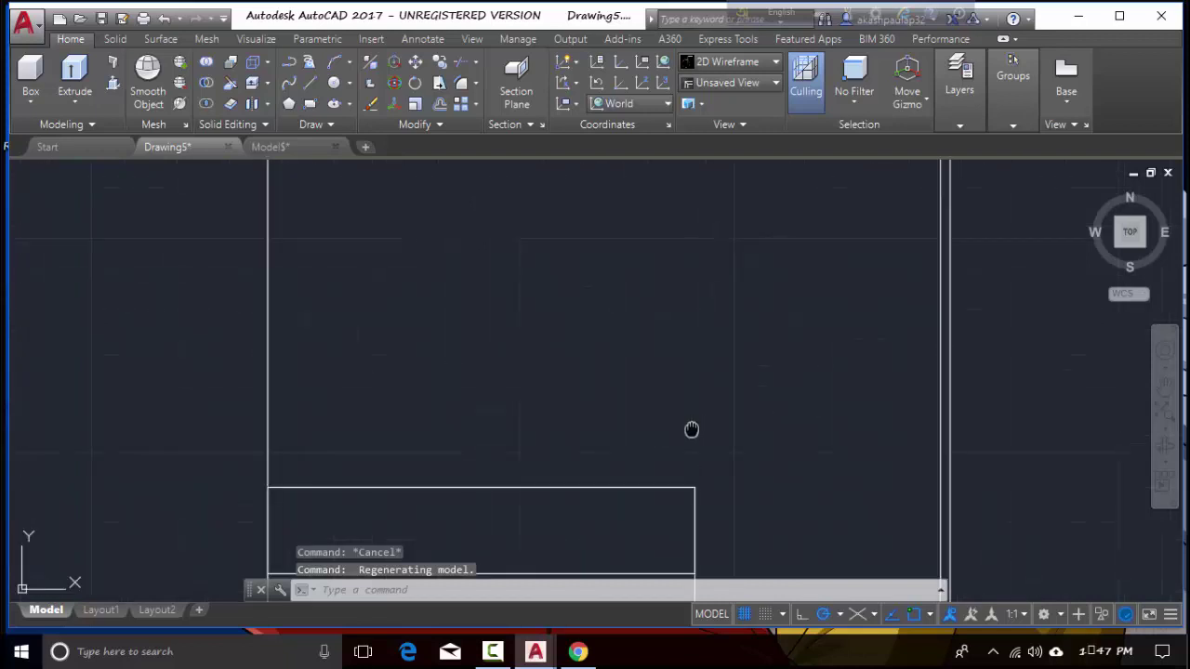
{"action": "mouse_move", "coordinate": [689, 430]}
{"action": "middle_mouse_down"}
{"action": "mouse_move", "coordinate": [837, 324]}
{"action": "mouse_move", "coordinate": [859, 274]}
{"action": "middle_mouse_up"}
{"action": "scroll", "coordinate": [859, 274], "scroll_direction": "up", "scroll_amount": 2}
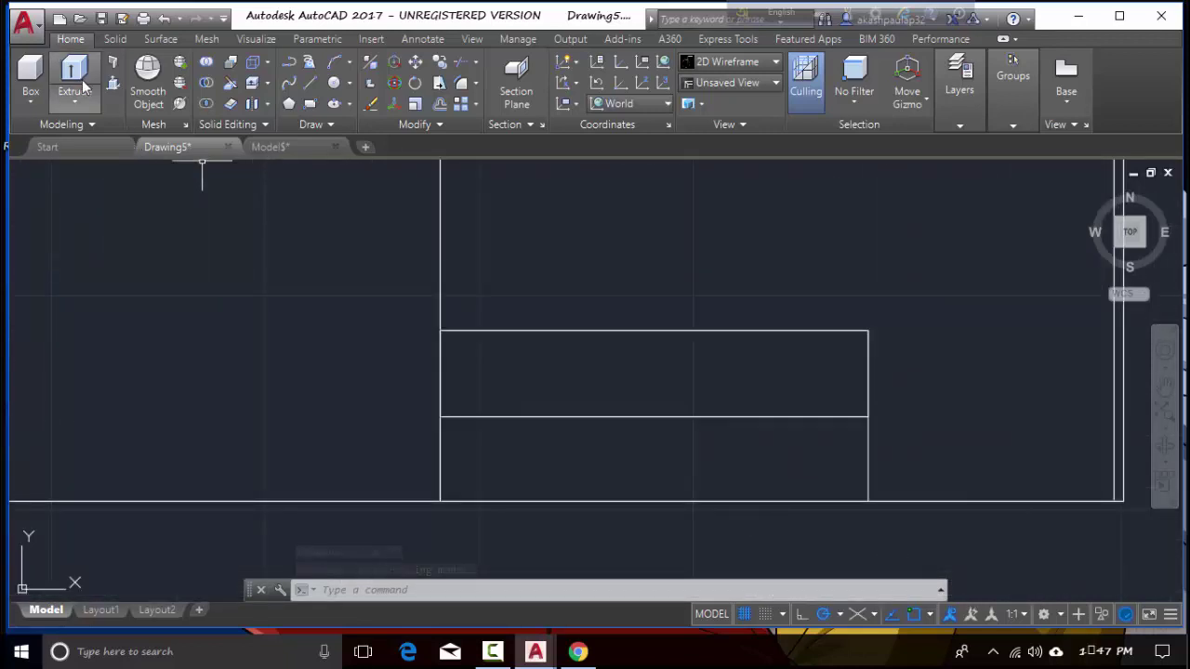
Create a 1.33-high box from the rectangle's lower-right corner to the middle line's left end.
{"action": "left_click", "coordinate": [78, 81]}
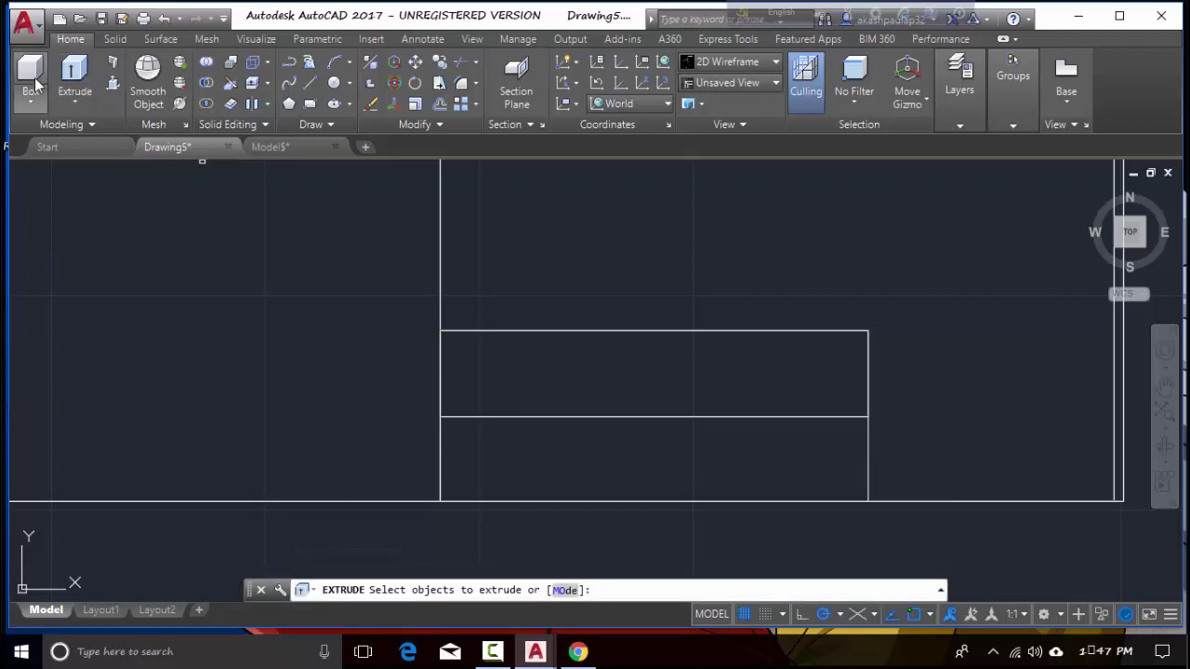
{"action": "left_click", "coordinate": [30, 74]}
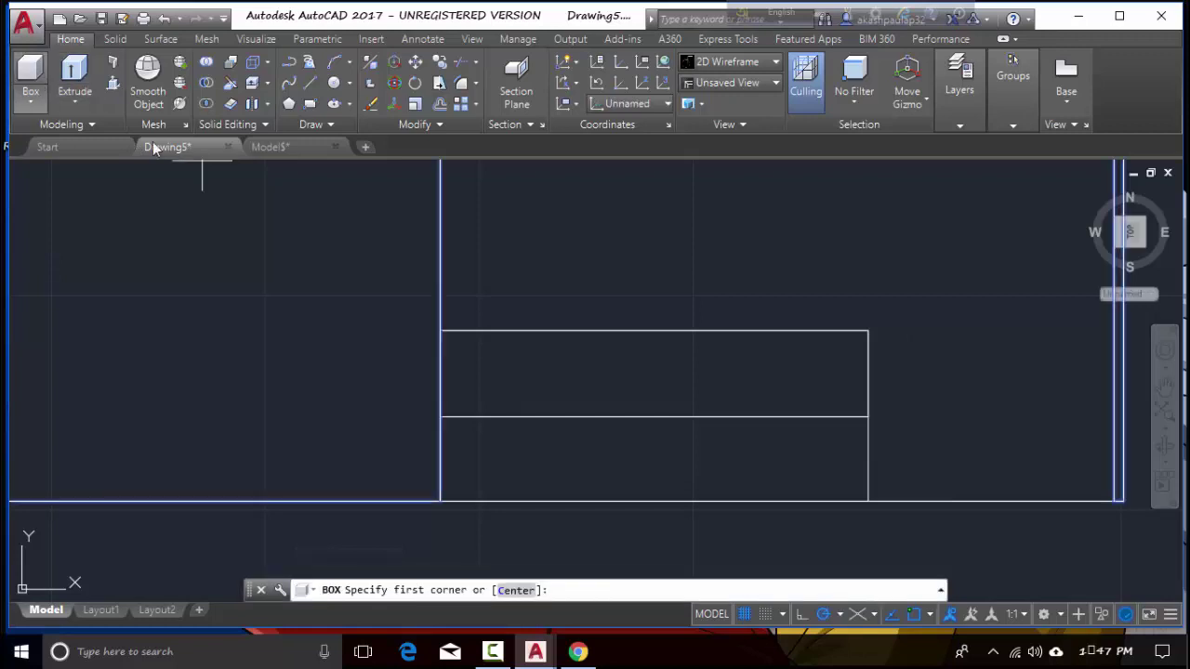
{"action": "left_click", "coordinate": [867, 502]}
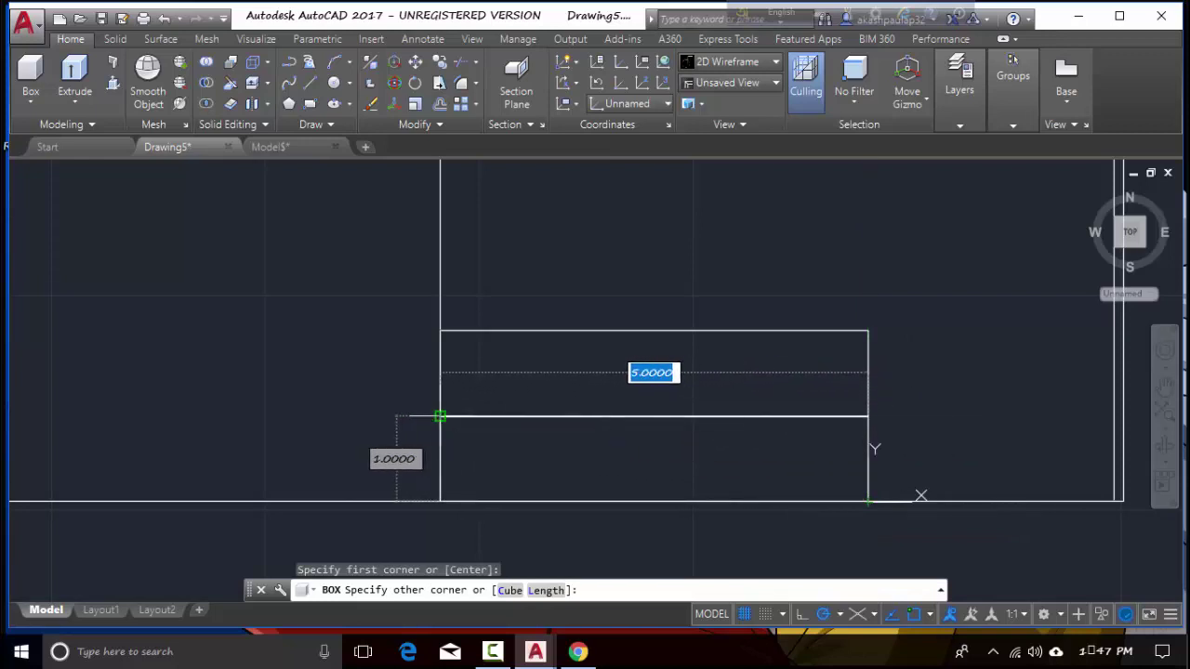
{"action": "scroll", "coordinate": [439, 416], "scroll_direction": "up", "scroll_amount": 3}
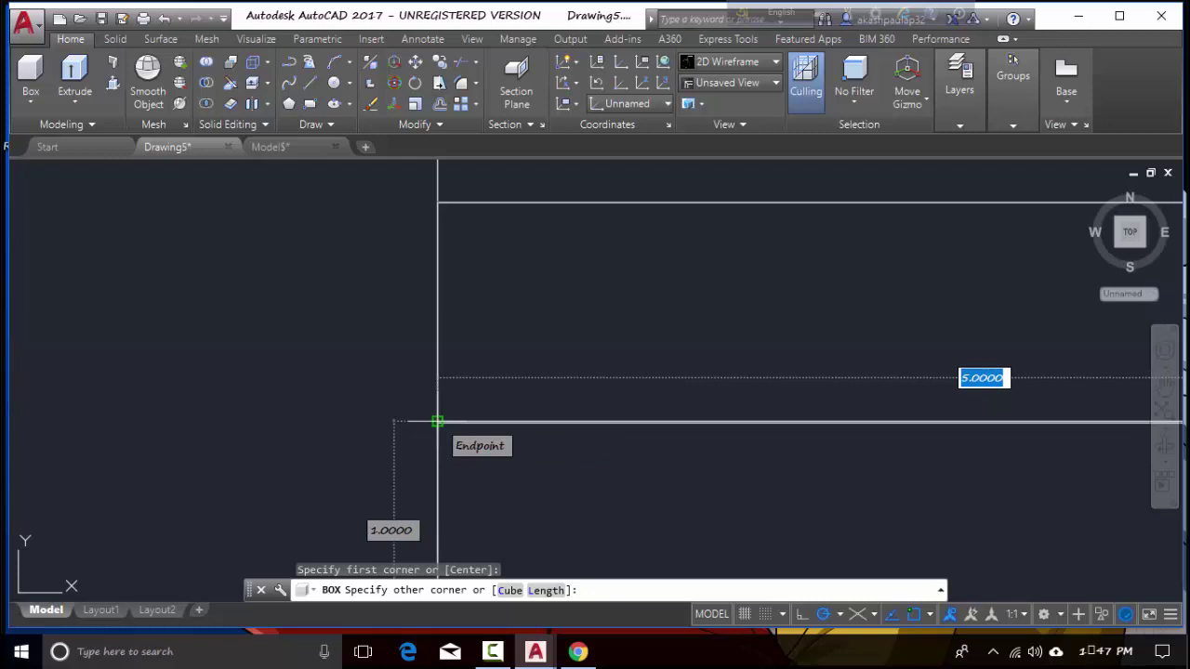
{"action": "left_click", "coordinate": [437, 421]}
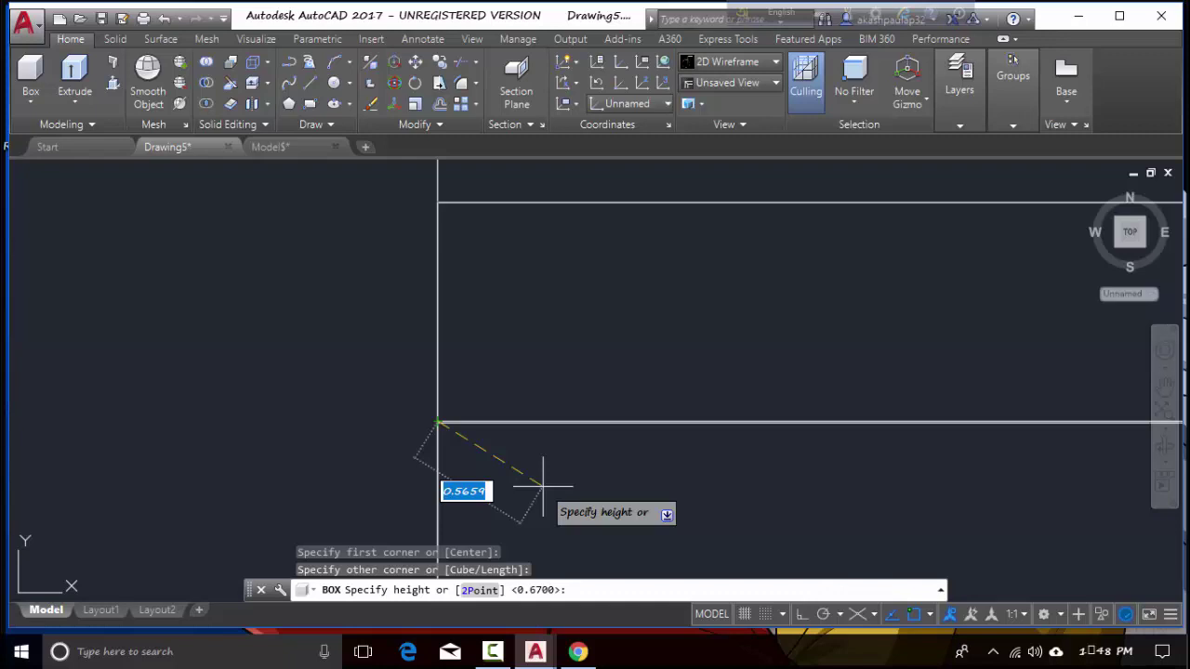
{"action": "type", "text": "1.33"}
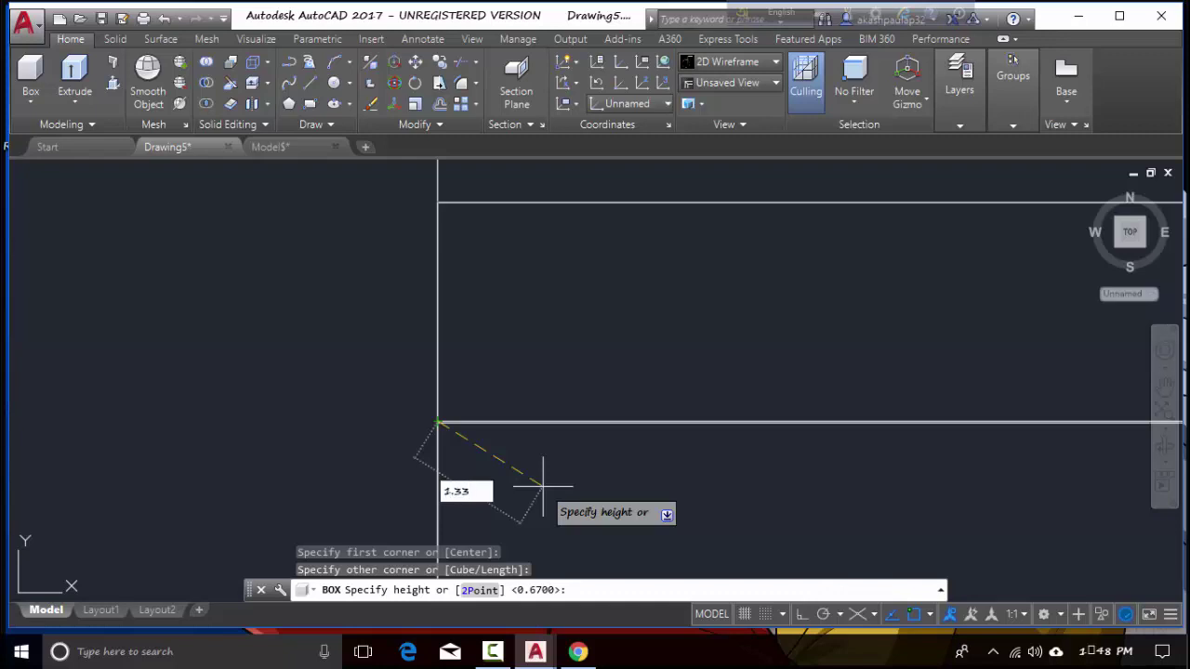
{"action": "key", "text": "Return"}
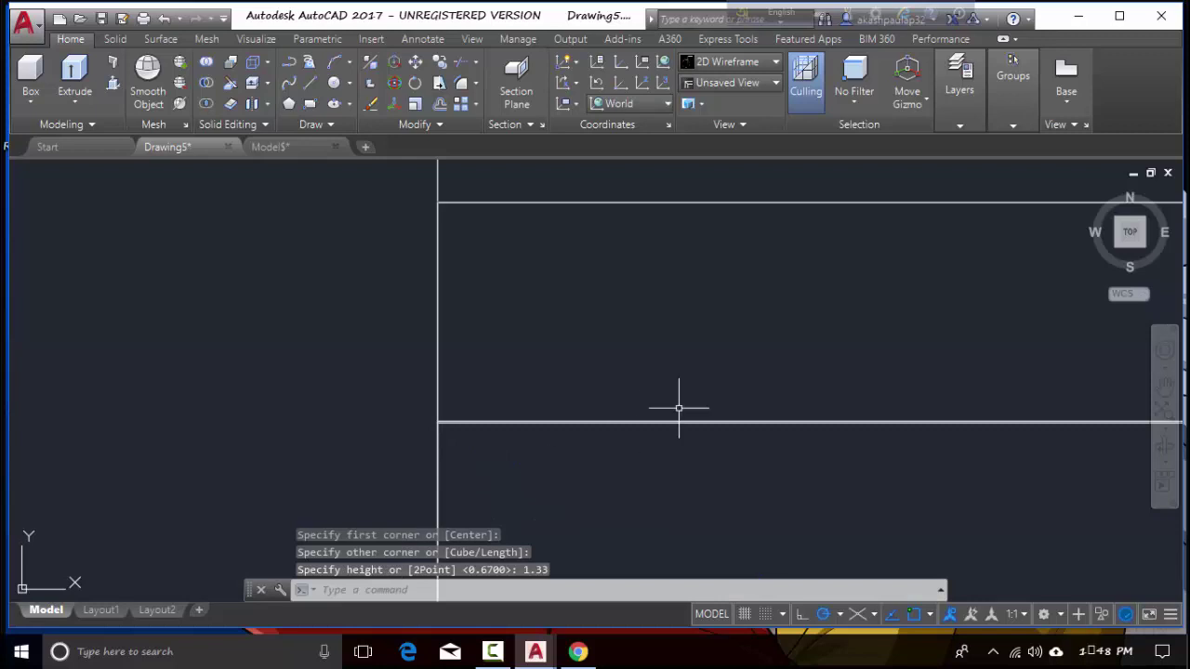
{"action": "scroll", "coordinate": [826, 353], "scroll_direction": "down", "scroll_amount": 4}
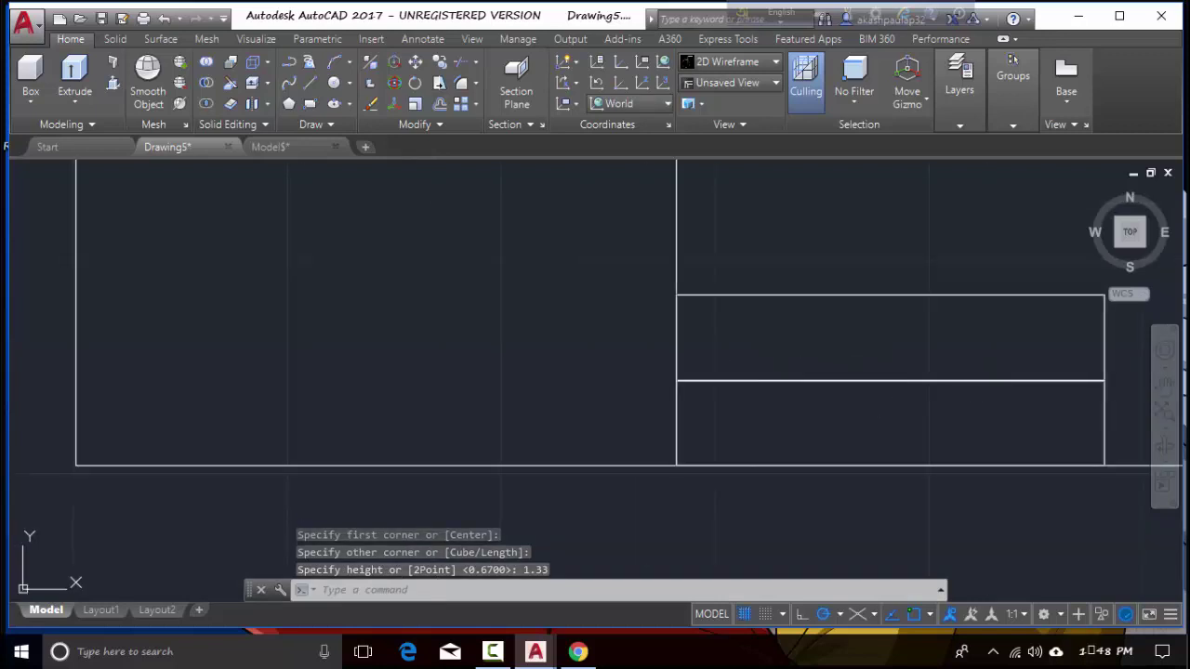
Switch to an isometric view and pan toward the long slot box.
{"action": "middle_click_drag", "start_coordinate": [964, 397], "coordinate": [919, 288]}
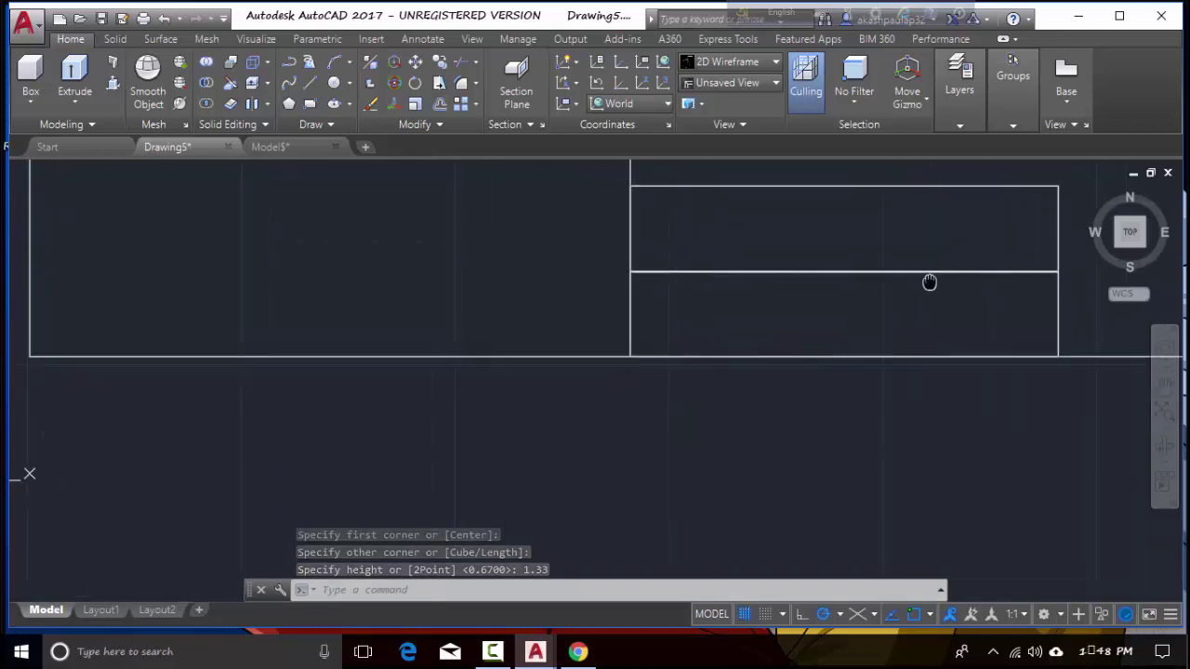
{"action": "left_click", "coordinate": [1115, 247]}
{"action": "scroll", "coordinate": [840, 428], "scroll_direction": "up", "scroll_amount": 2}
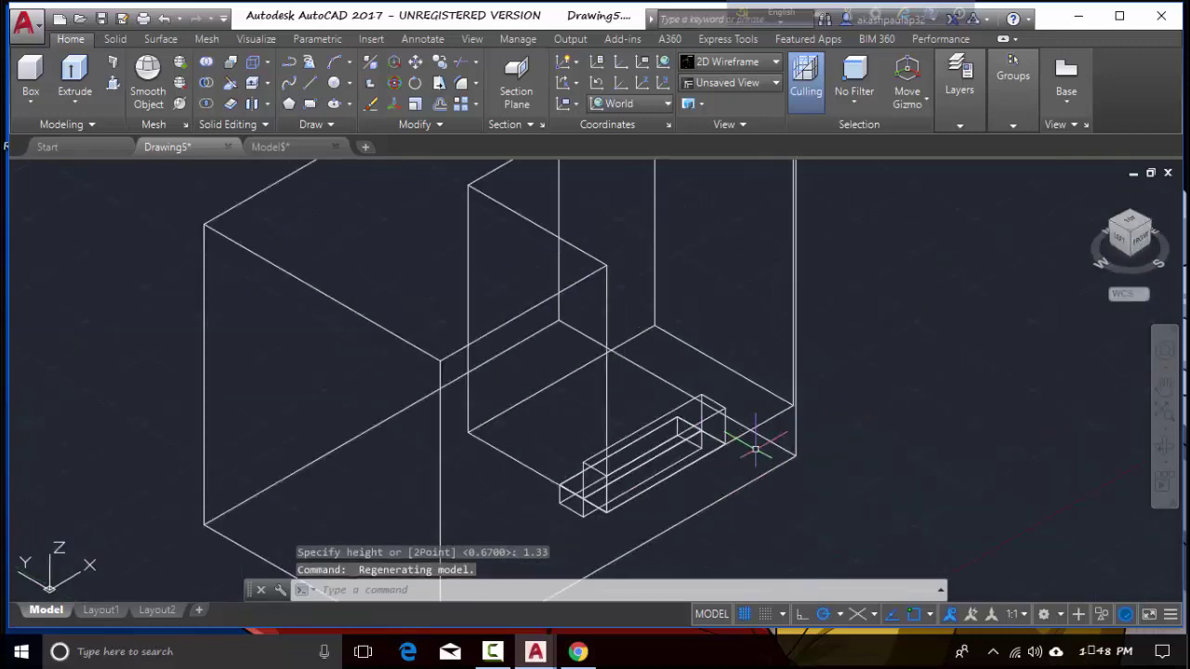
{"action": "scroll", "coordinate": [899, 402], "scroll_direction": "up", "scroll_amount": 3}
{"action": "middle_click_drag", "start_coordinate": [920, 345], "coordinate": [1022, 243]}
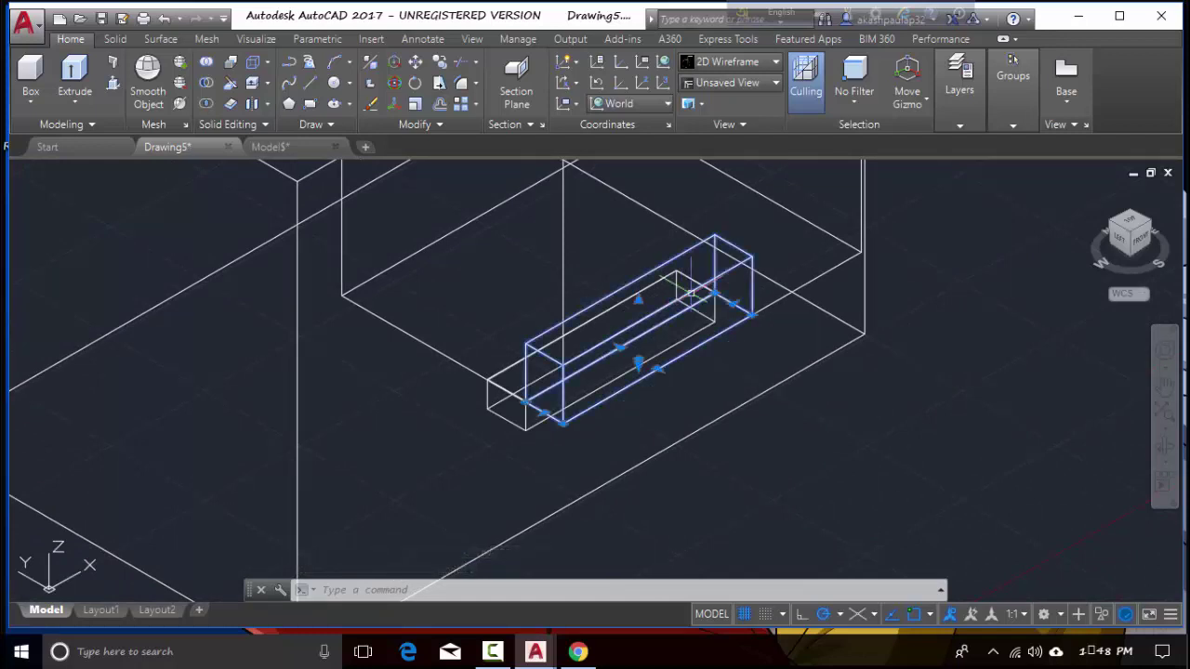
Stretch the slot box's face grip 1.33 units downward to deepen it.
{"action": "left_click", "coordinate": [639, 358]}
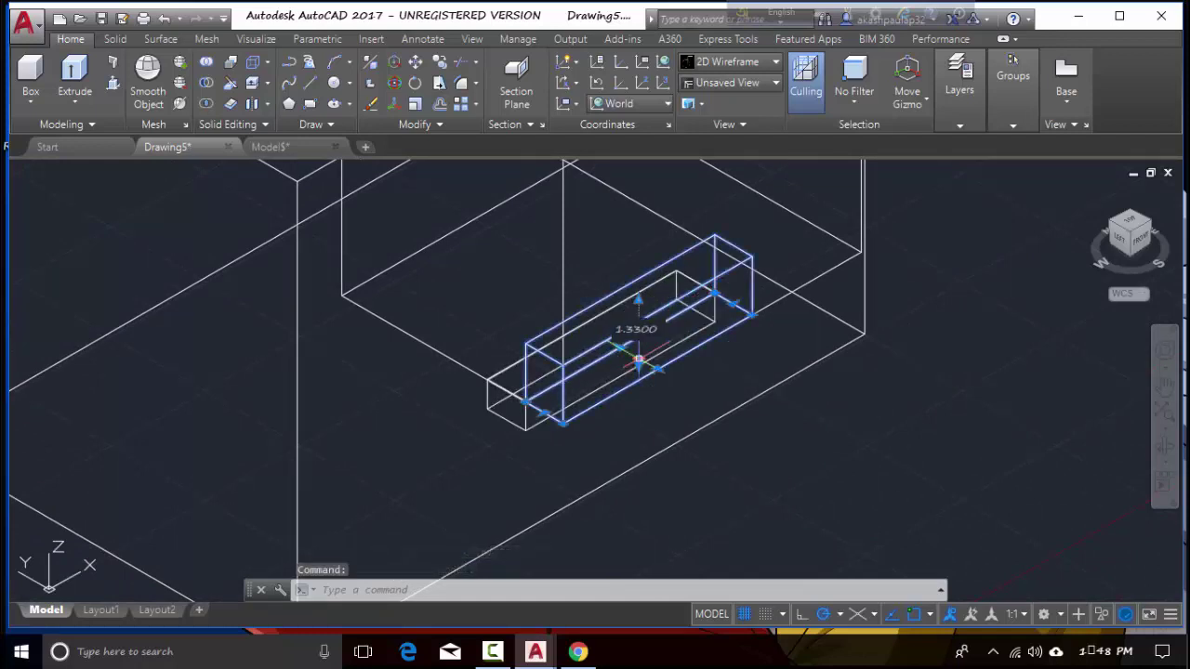
{"action": "left_click", "coordinate": [639, 358]}
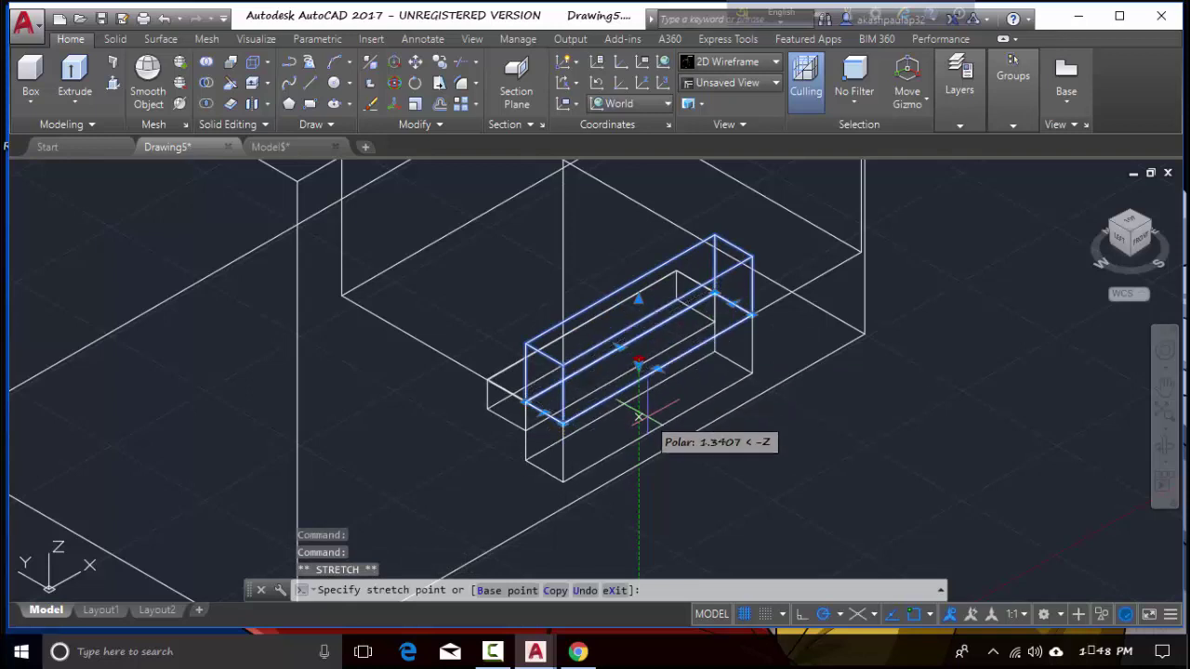
{"action": "scroll", "coordinate": [639, 416], "scroll_direction": "up", "scroll_amount": 1}
{"action": "scroll", "coordinate": [628, 414], "scroll_direction": "up", "scroll_amount": 1}
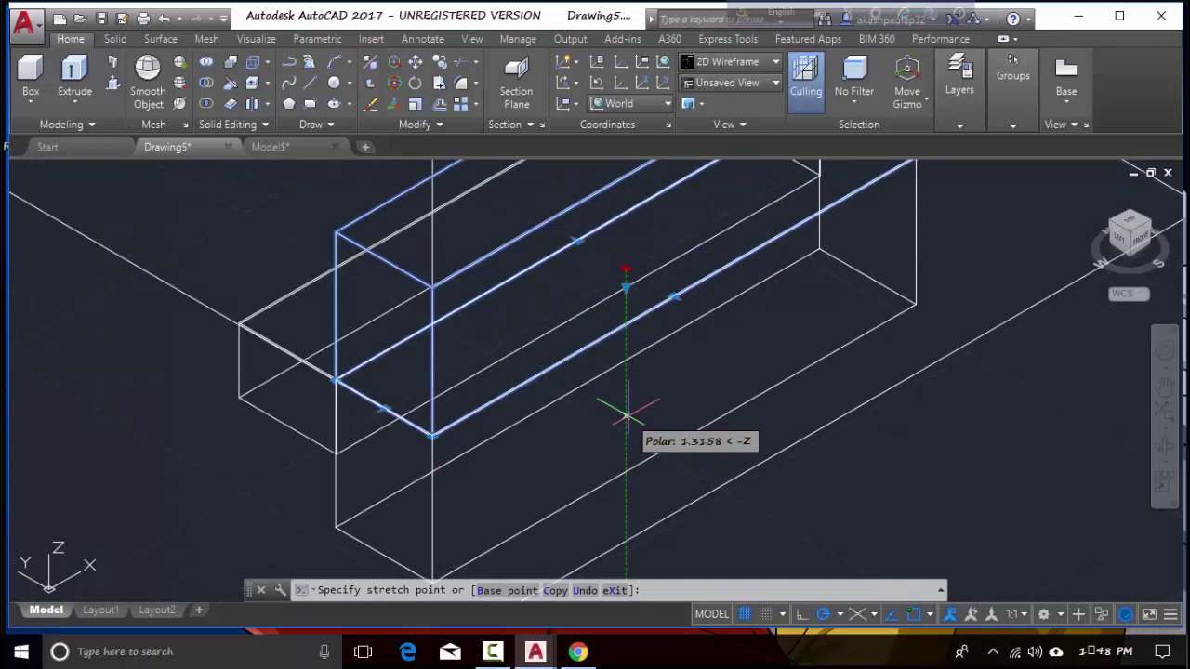
{"action": "scroll", "coordinate": [626, 415], "scroll_direction": "up", "scroll_amount": 3}
{"action": "scroll", "coordinate": [623, 415], "scroll_direction": "up", "scroll_amount": 1}
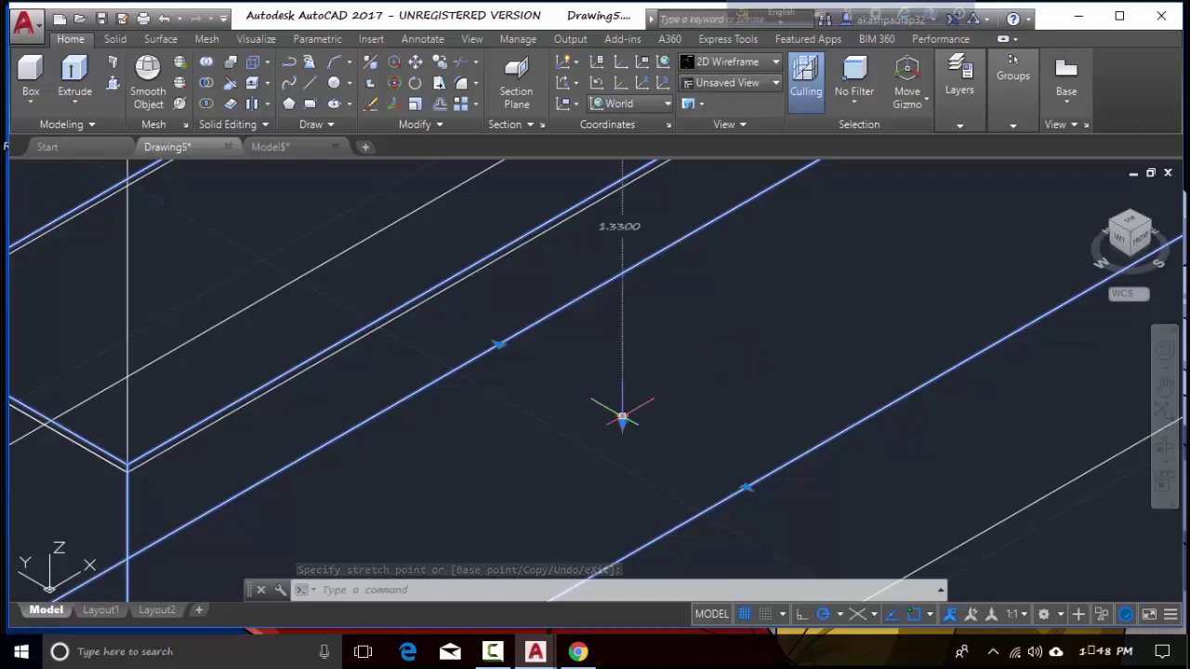
{"action": "left_click", "coordinate": [621, 418]}
{"action": "left_click", "coordinate": [621, 419]}
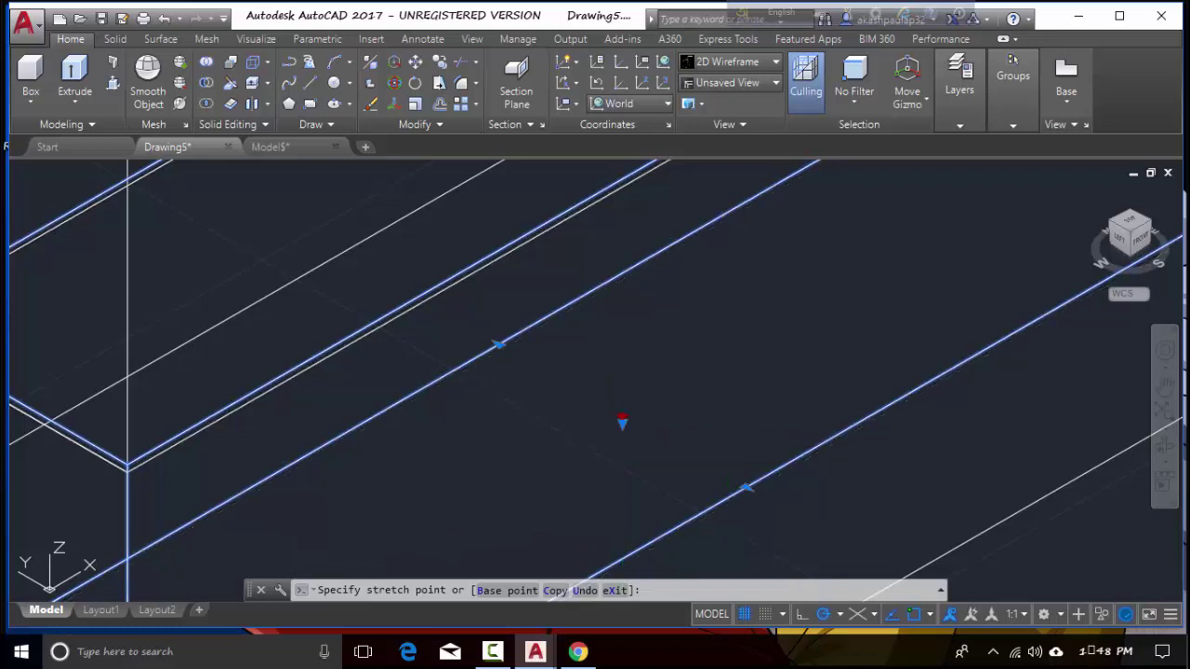
{"action": "type", "text": "1.33"}
{"action": "key", "text": "Return"}
{"action": "key", "text": "Escape"}
{"action": "scroll", "coordinate": [622, 421], "scroll_direction": "down", "scroll_amount": 3}
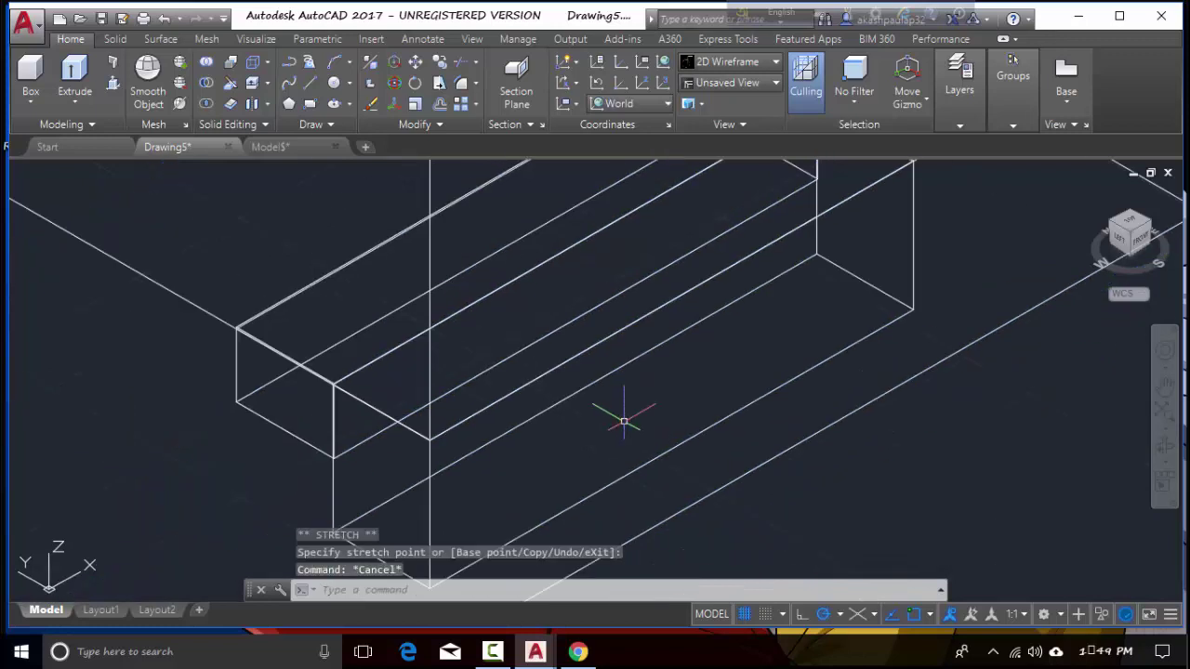
{"action": "scroll", "coordinate": [622, 420], "scroll_direction": "down", "scroll_amount": 2}
Subtract the smaller box from the large box.
{"action": "middle_click_drag", "start_coordinate": [889, 515], "coordinate": [930, 539]}
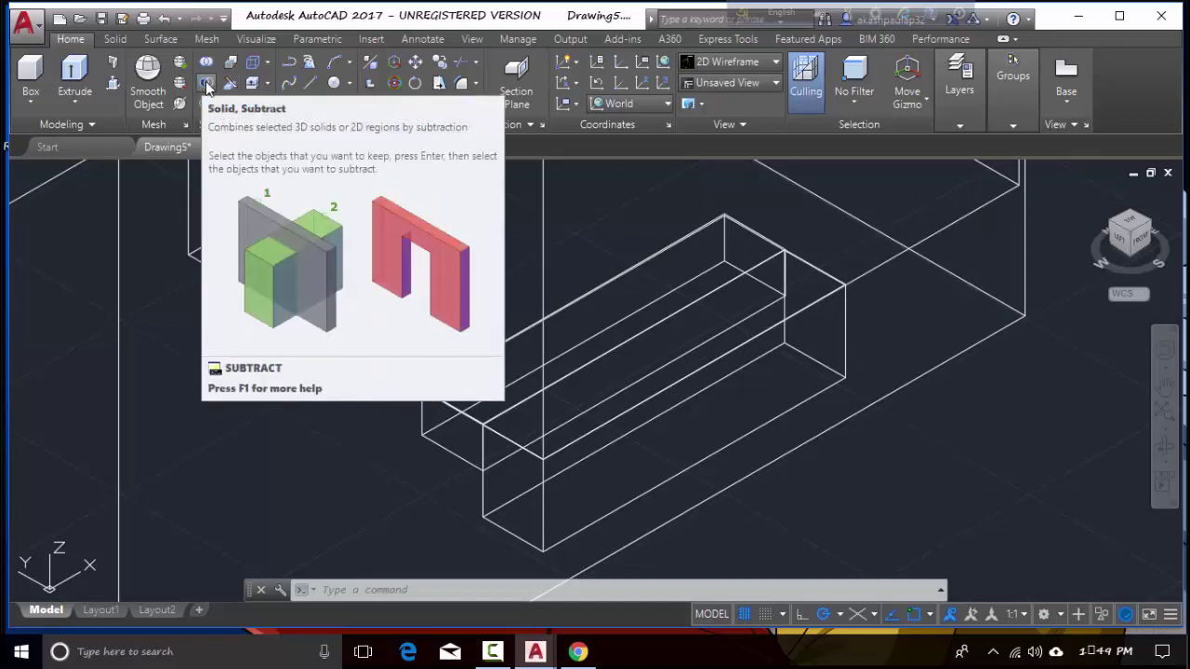
{"action": "left_click", "coordinate": [206, 84]}
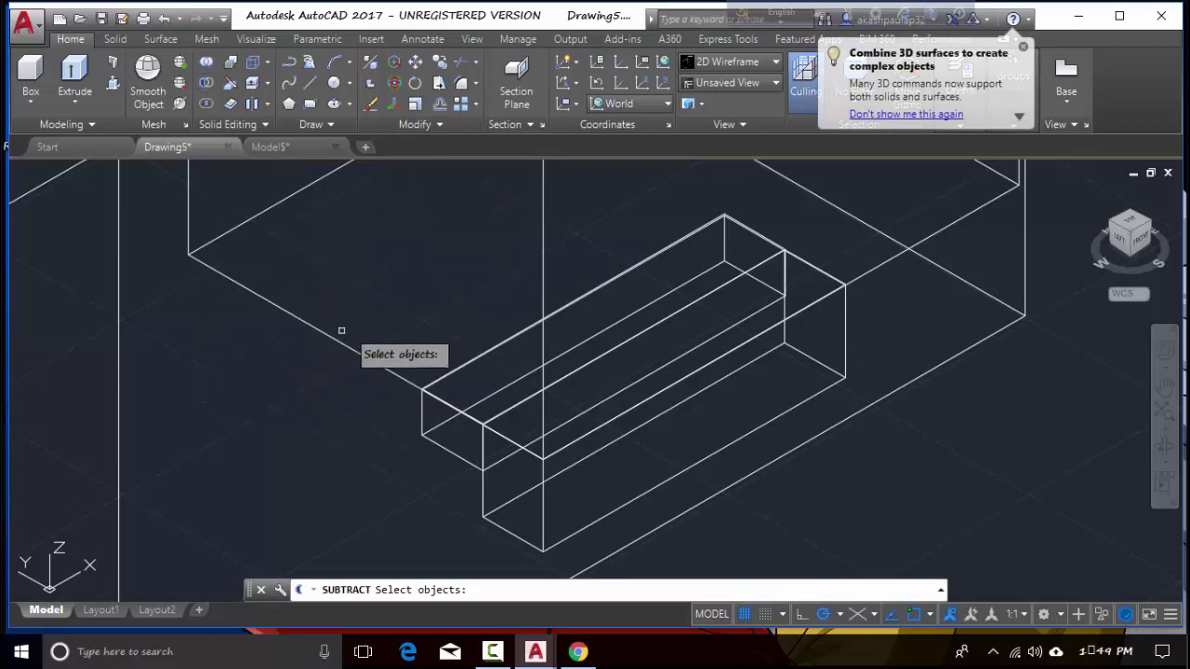
{"action": "left_click", "coordinate": [543, 233]}
{"action": "key", "text": "Return"}
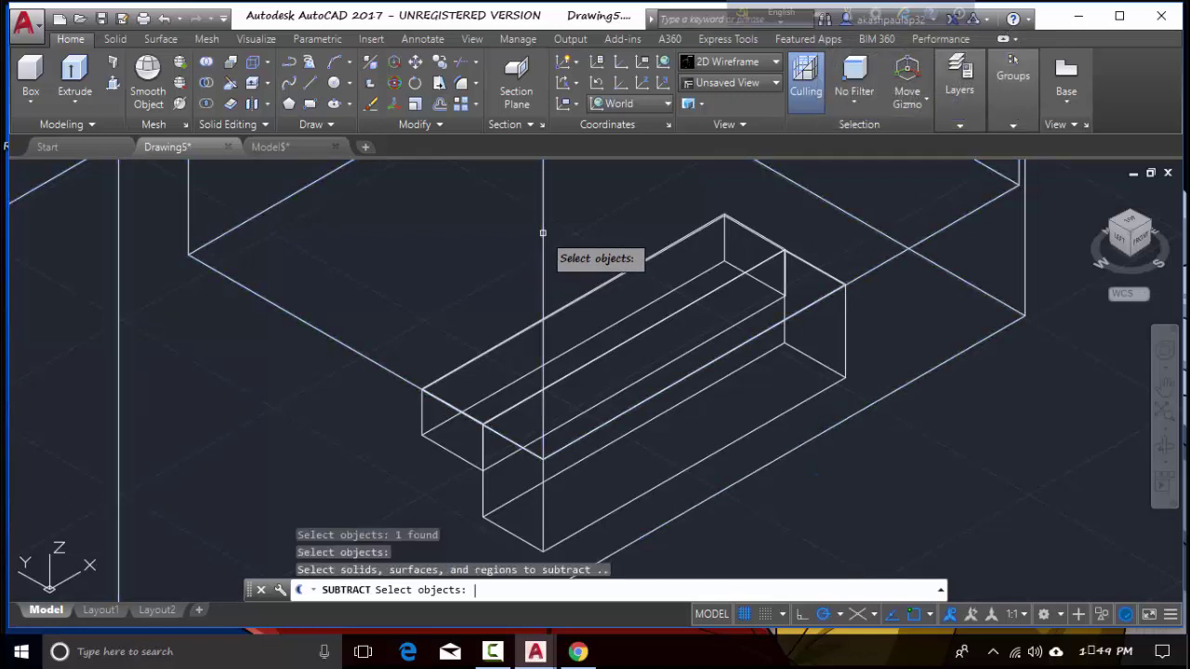
{"action": "left_click", "coordinate": [709, 455]}
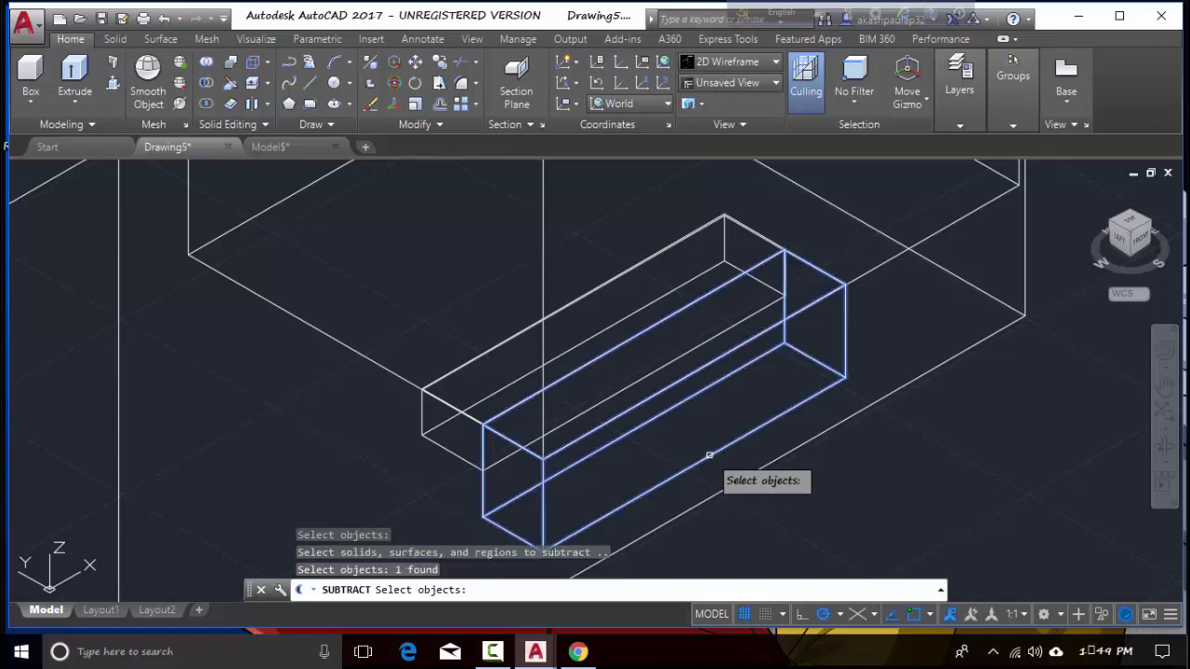
{"action": "key", "text": "Return"}
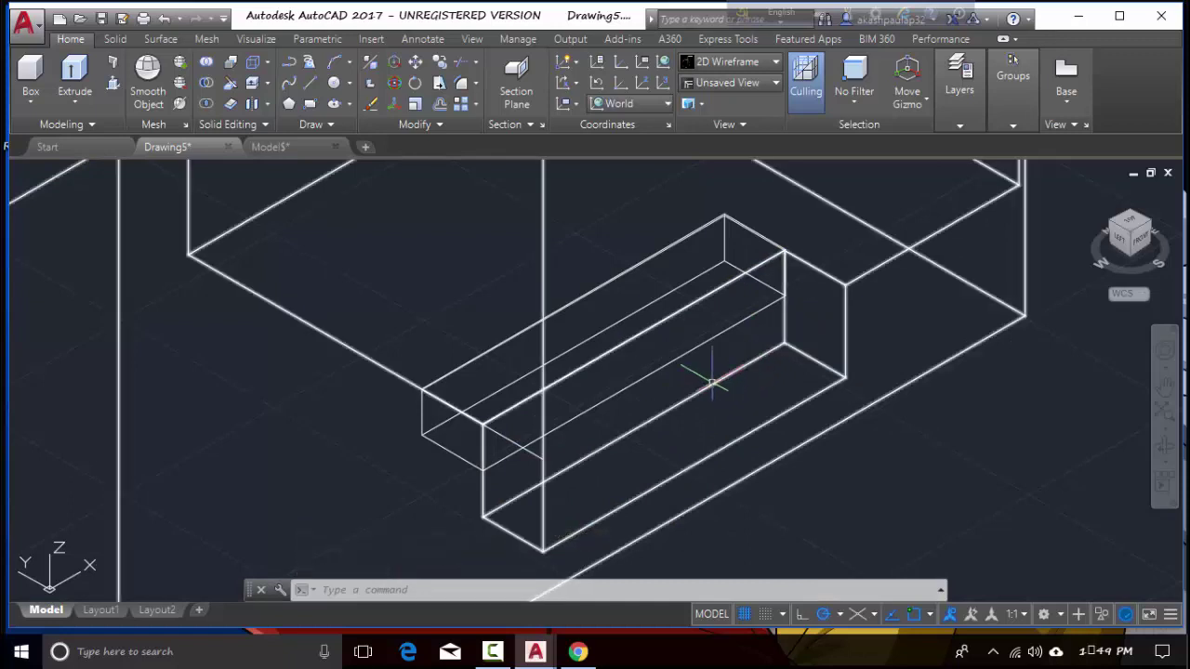
Subtract the inner box from the outer solid to form the second step level.
{"action": "type", "text": "subtract"}
{"action": "key", "text": "Return"}
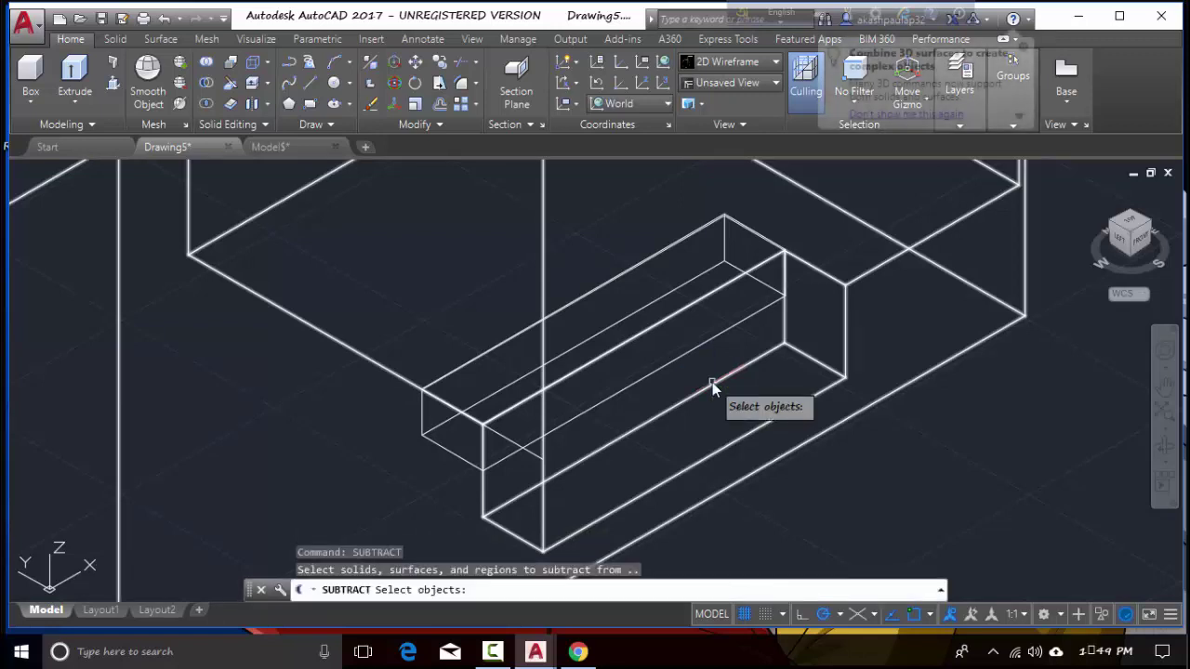
{"action": "left_click", "coordinate": [889, 261]}
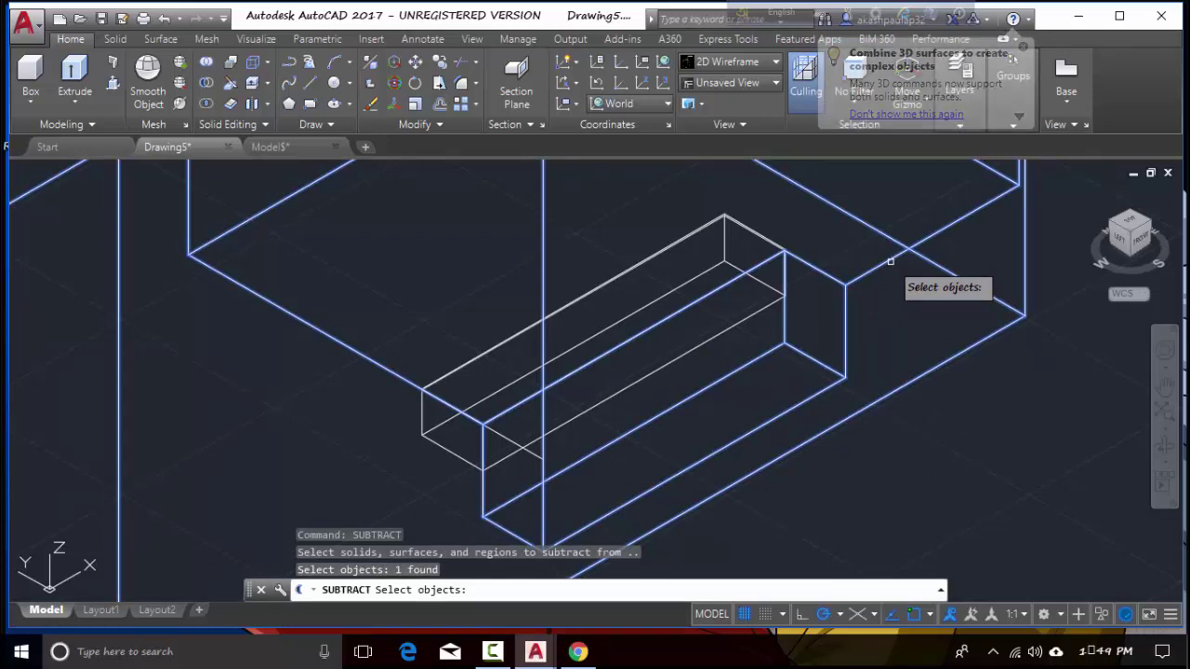
{"action": "key", "text": "Return"}
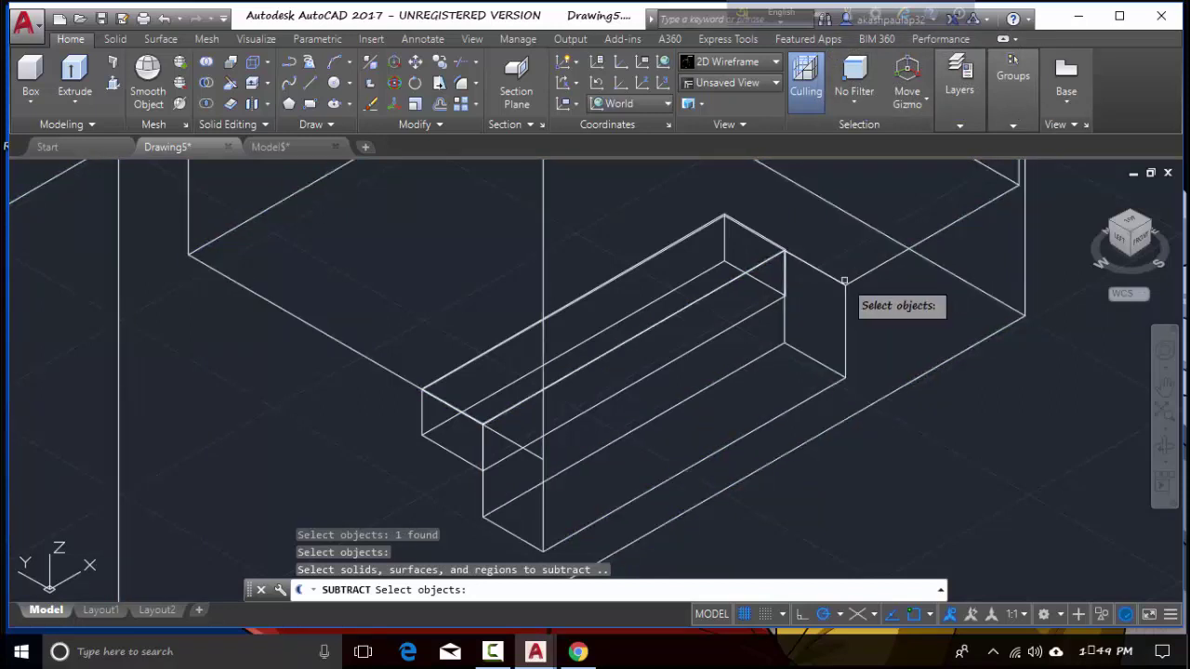
{"action": "left_click", "coordinate": [572, 302]}
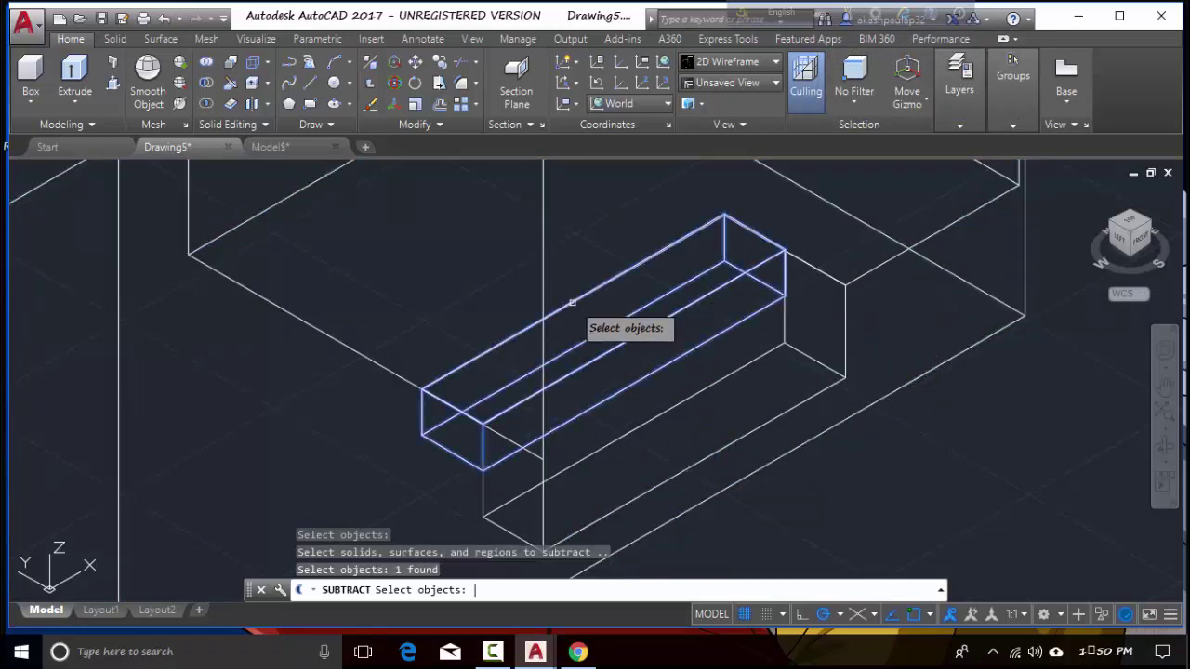
{"action": "key", "text": "Return"}
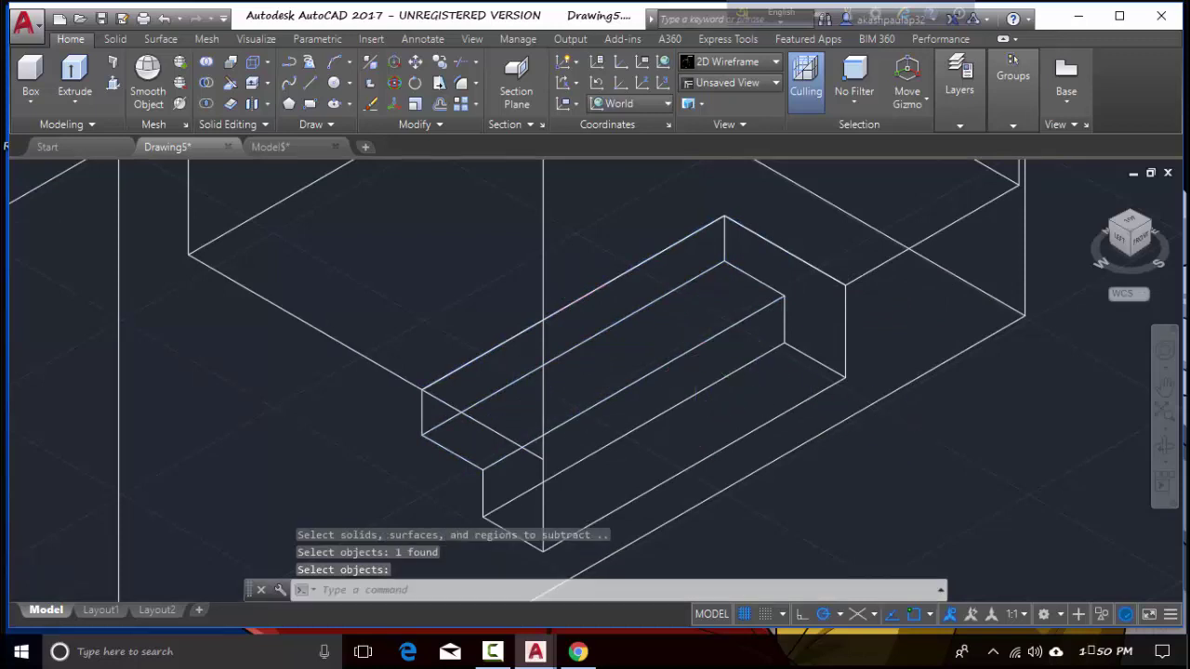
{"action": "scroll", "coordinate": [892, 409], "scroll_direction": "down", "scroll_amount": 2}
{"action": "scroll", "coordinate": [842, 437], "scroll_direction": "down", "scroll_amount": 2}
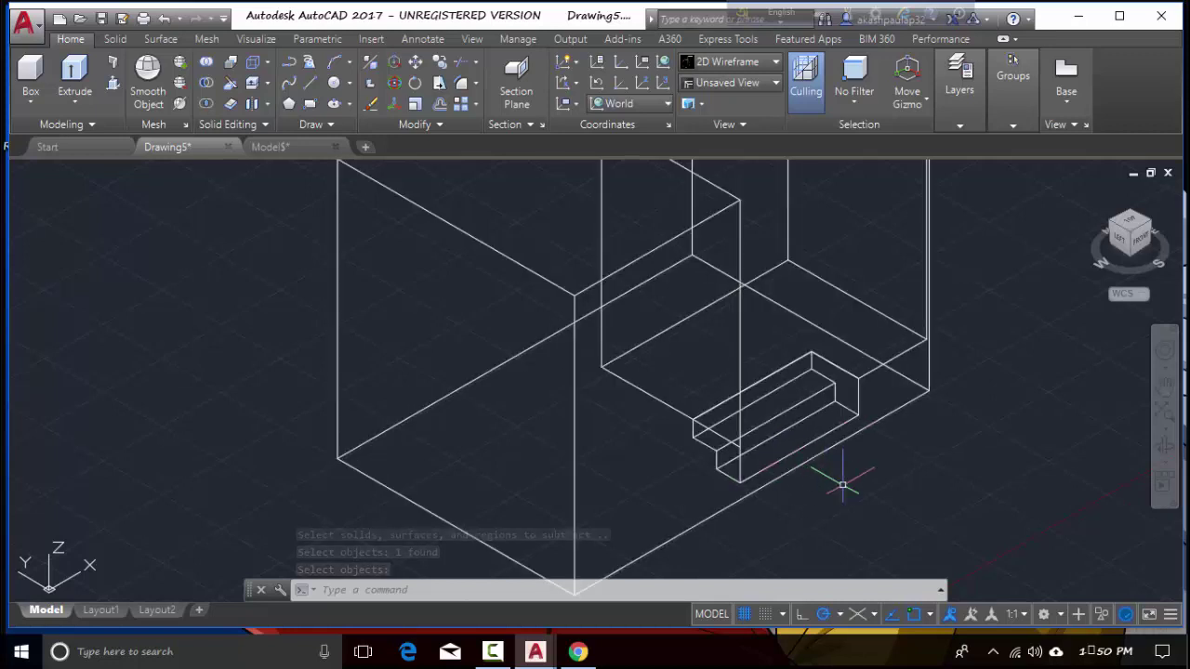
In Top view, delete the stray edge segments, then check the Front and isometric views.
{"action": "left_click", "coordinate": [1134, 226]}
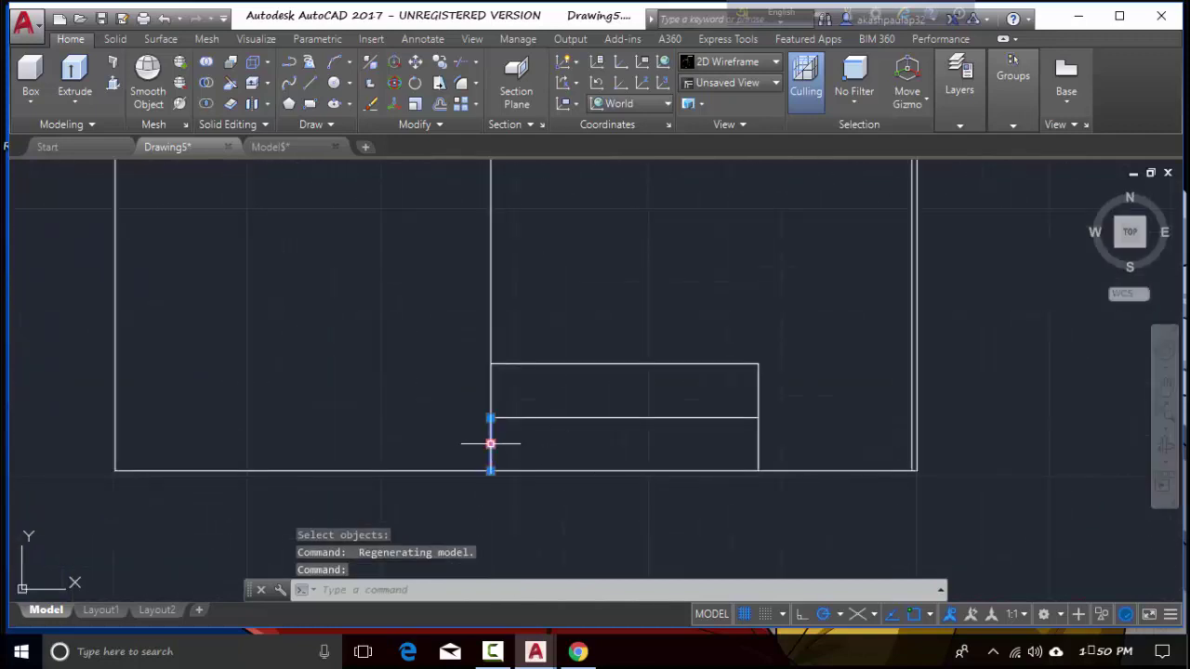
{"action": "key", "text": "Delete"}
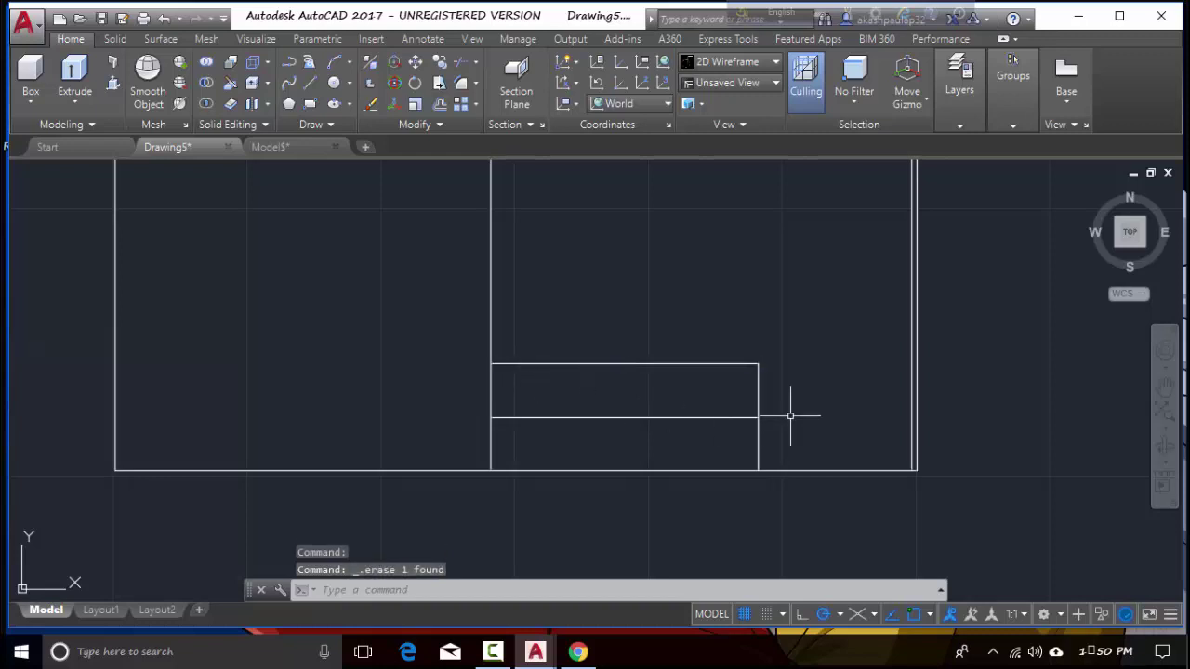
{"action": "left_click", "coordinate": [757, 391]}
{"action": "key", "text": "Delete"}
{"action": "left_click", "coordinate": [757, 444]}
{"action": "key", "text": "Delete"}
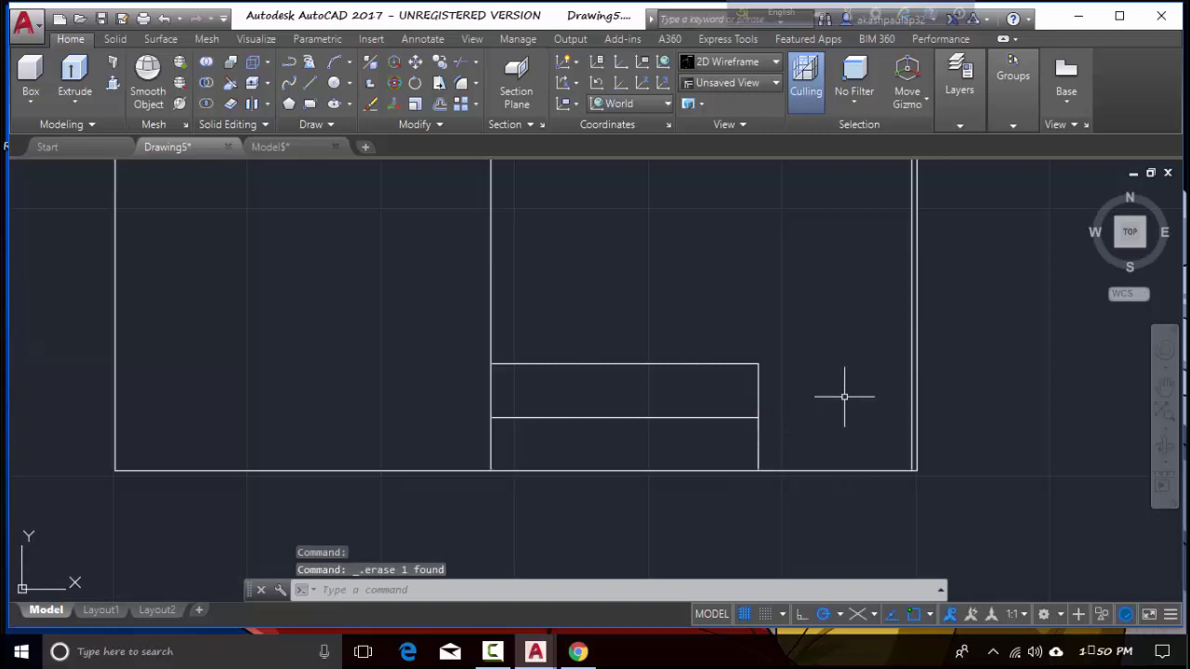
{"action": "left_click", "coordinate": [1129, 255]}
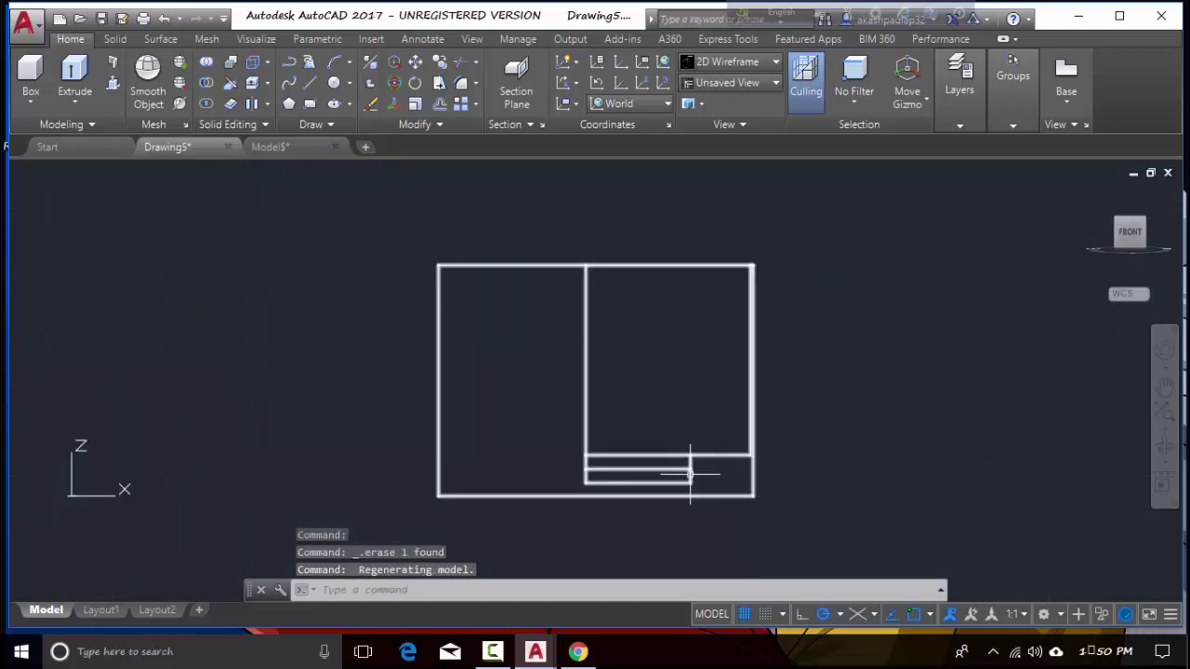
{"action": "left_click", "coordinate": [1118, 224]}
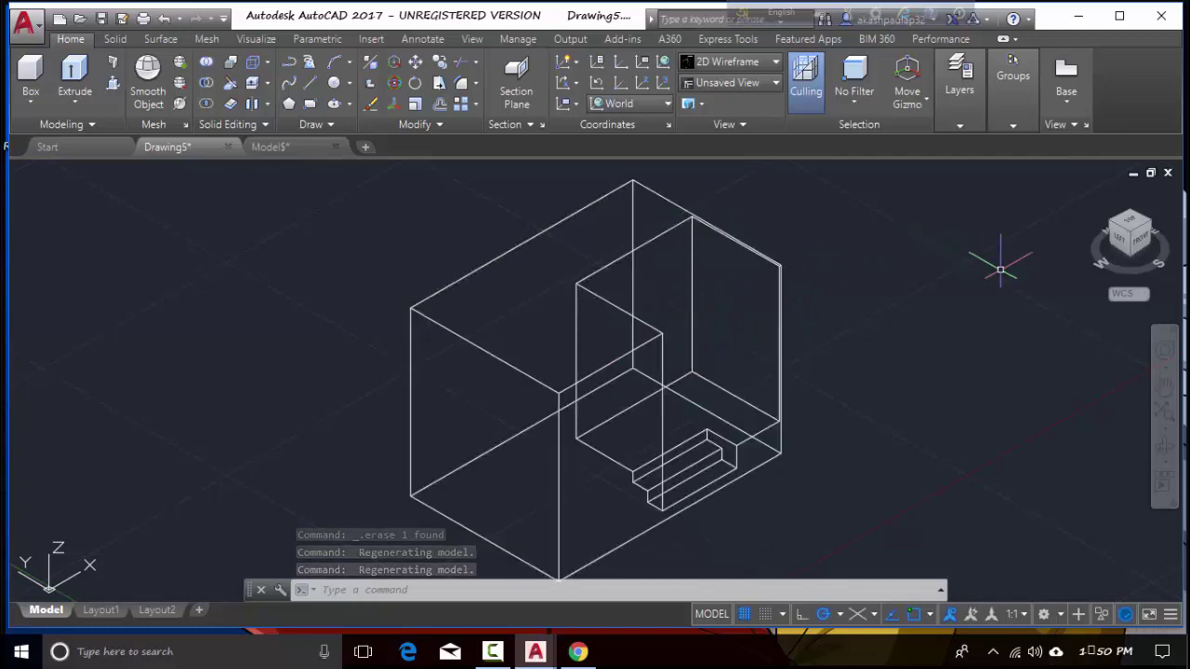
{"action": "left_click", "coordinate": [1127, 223]}
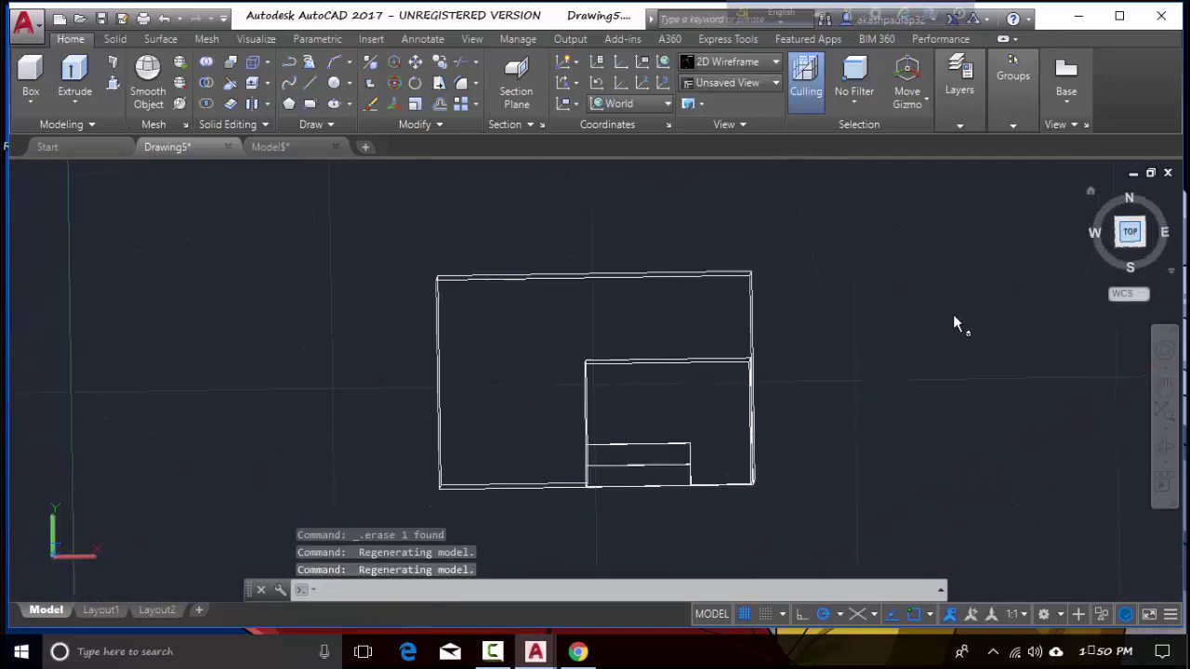
Create a 1-unit-high box over the base slab's outline, then switch to isometric view.
{"action": "left_click", "coordinate": [29, 83]}
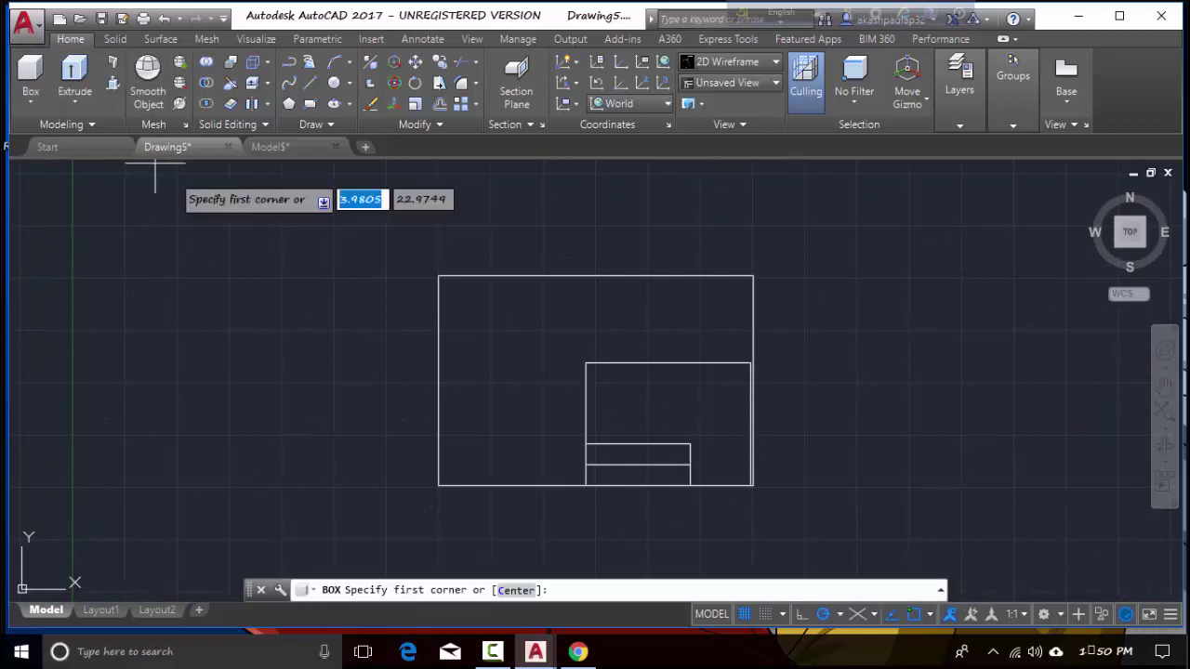
{"action": "scroll", "coordinate": [416, 276], "scroll_direction": "up", "scroll_amount": 2}
{"action": "scroll", "coordinate": [427, 268], "scroll_direction": "up", "scroll_amount": 2}
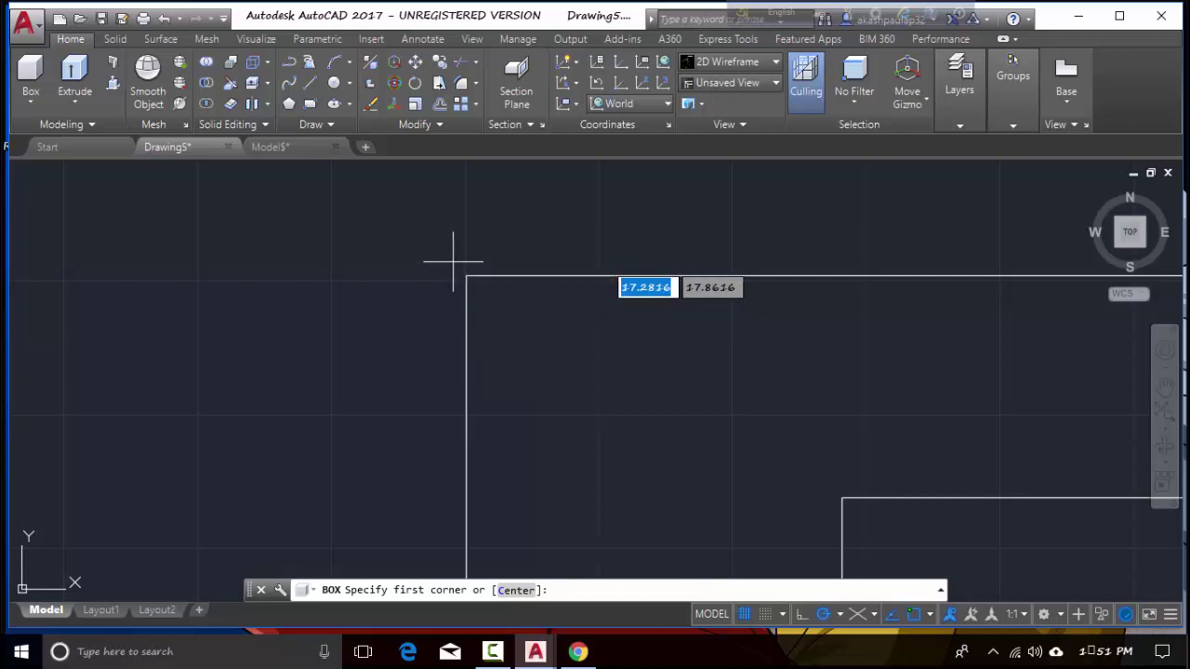
{"action": "left_click", "coordinate": [453, 262]}
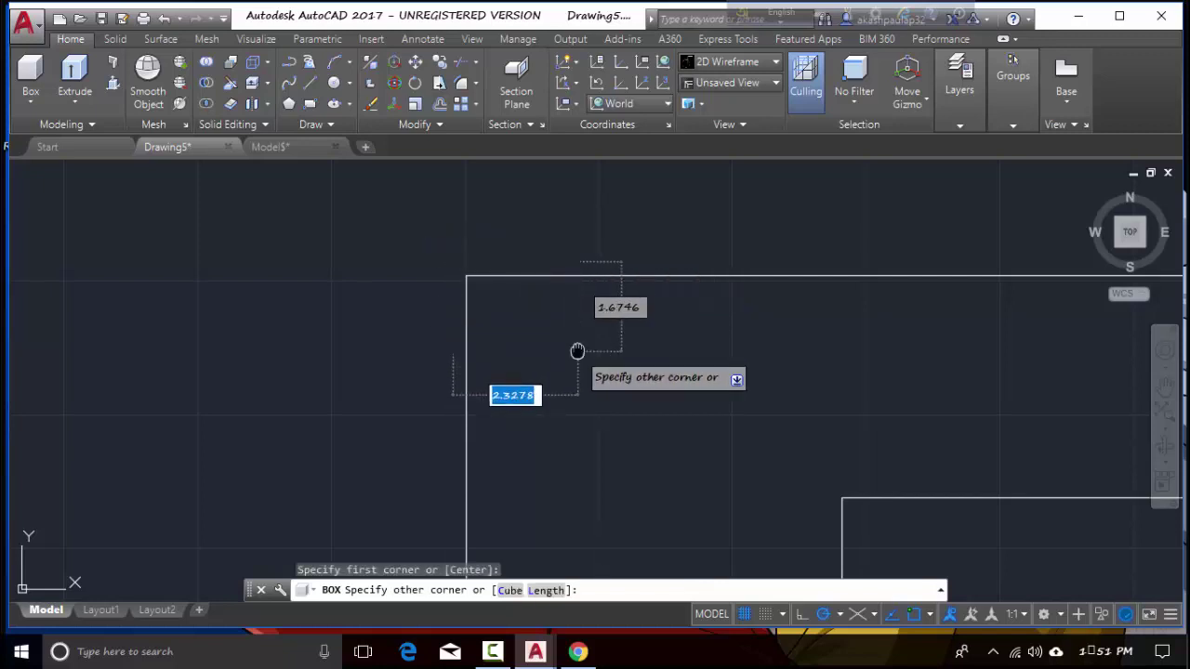
{"action": "middle_click_drag", "start_coordinate": [578, 350], "coordinate": [437, 164]}
{"action": "scroll", "coordinate": [507, 361], "scroll_direction": "down", "scroll_amount": 2}
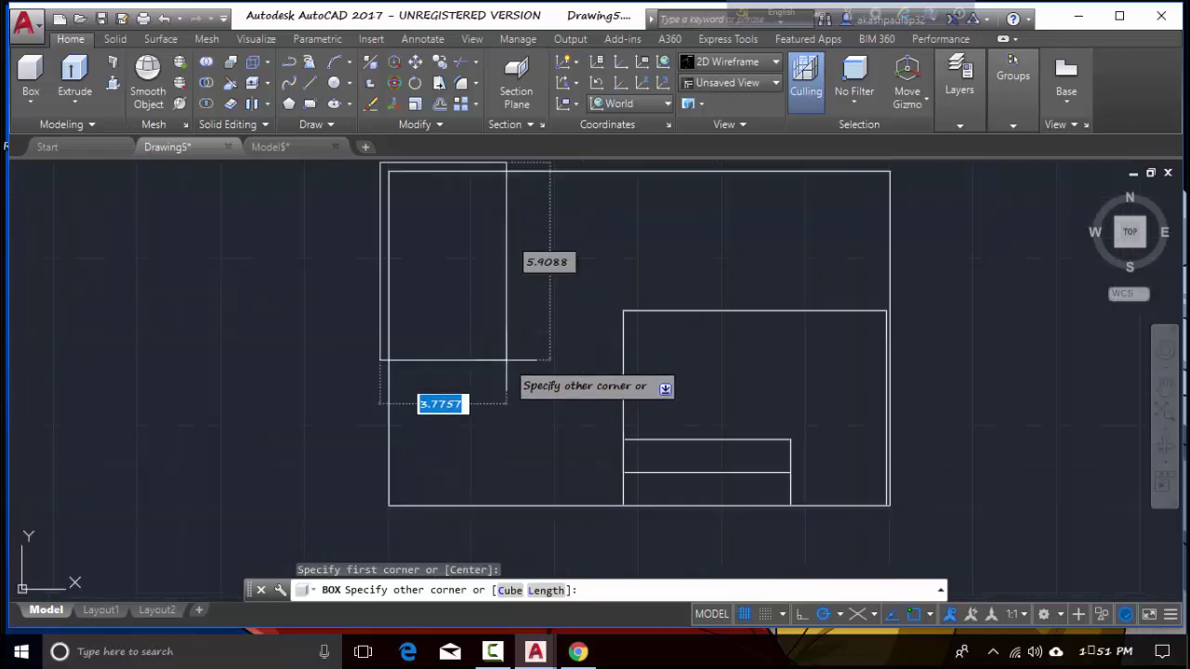
{"action": "scroll", "coordinate": [506, 361], "scroll_direction": "down", "scroll_amount": 2}
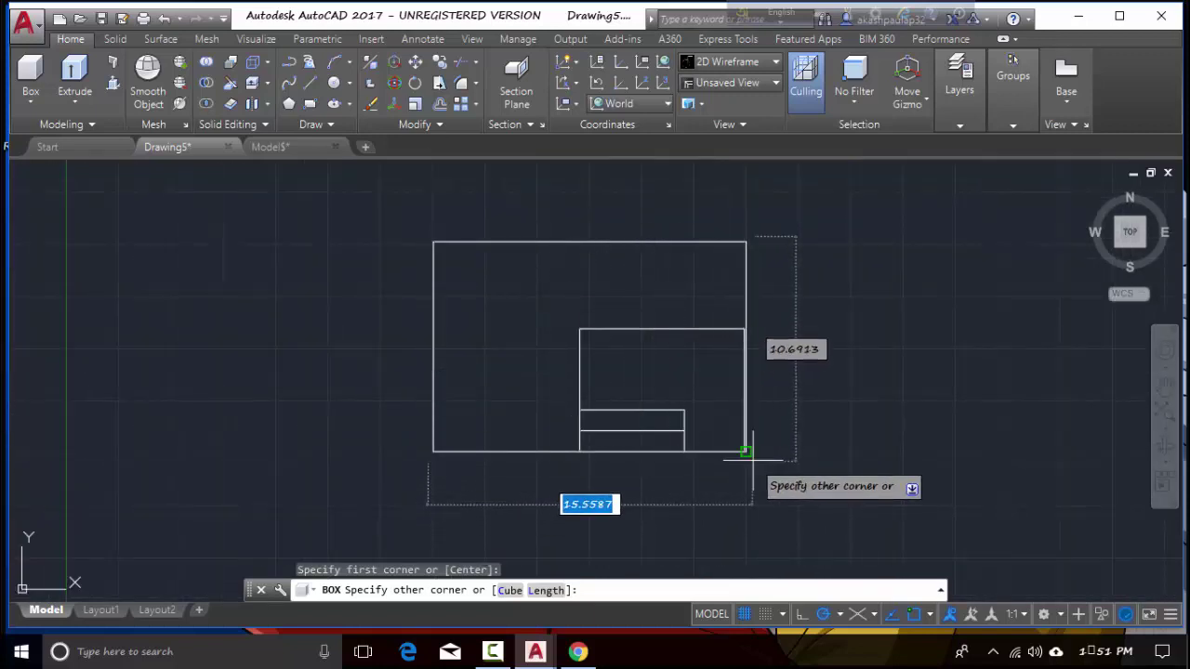
{"action": "scroll", "coordinate": [757, 458], "scroll_direction": "up", "scroll_amount": 2}
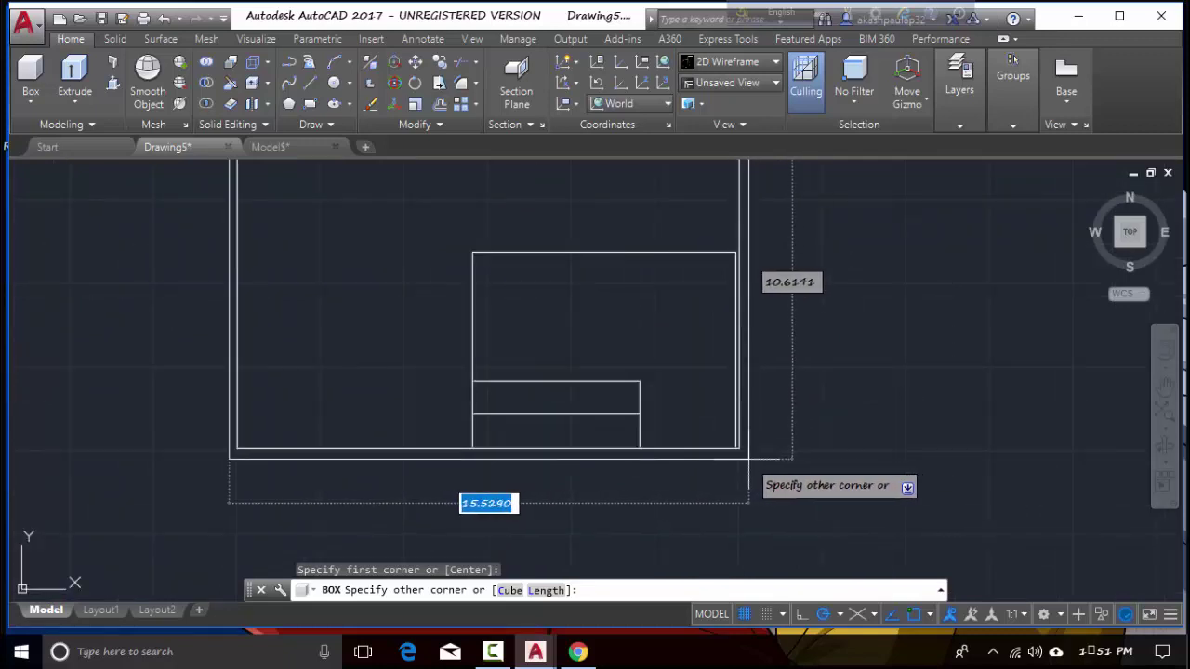
{"action": "scroll", "coordinate": [748, 458], "scroll_direction": "up", "scroll_amount": 2}
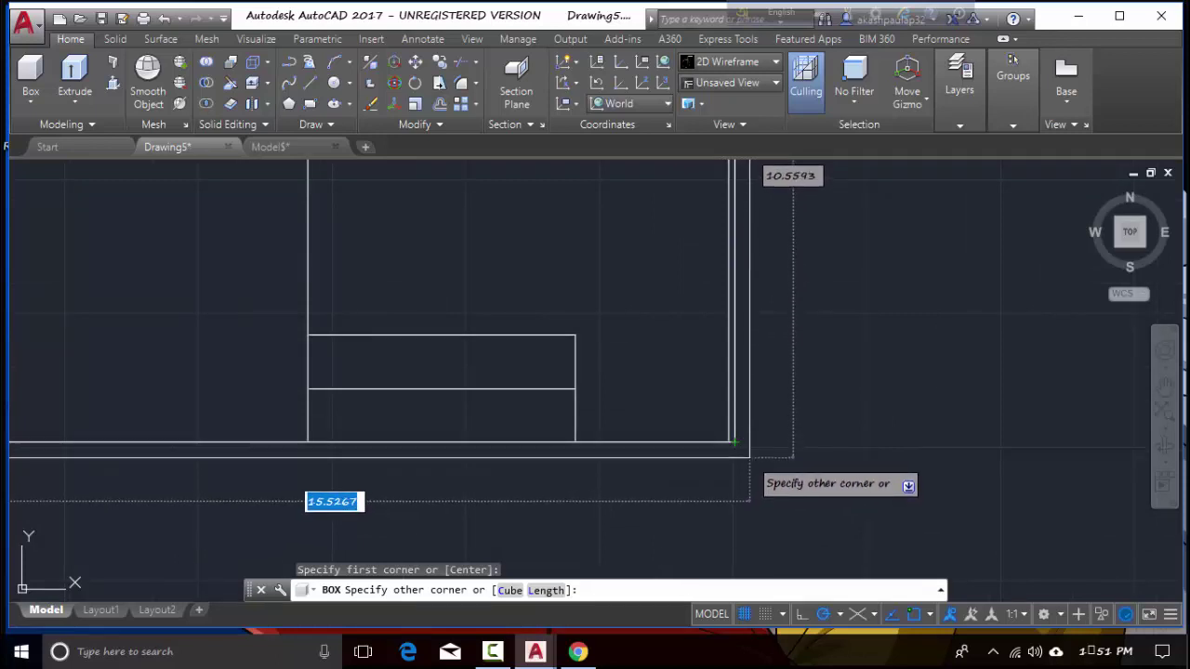
{"action": "left_click", "coordinate": [749, 455]}
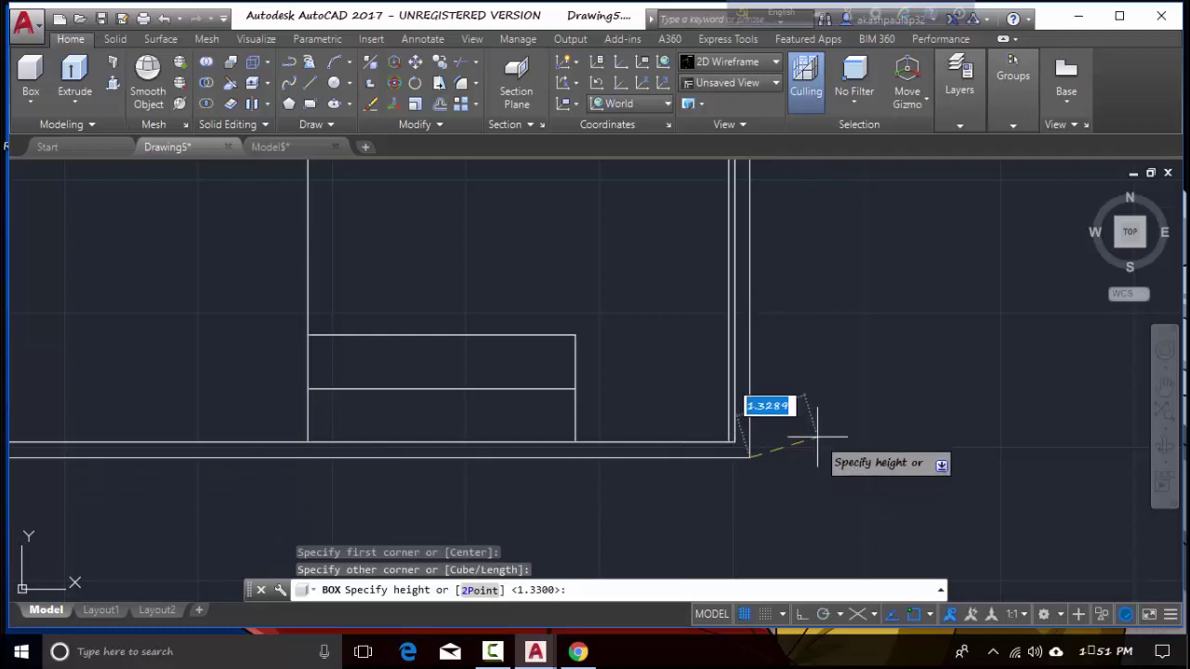
{"action": "type", "text": "1"}
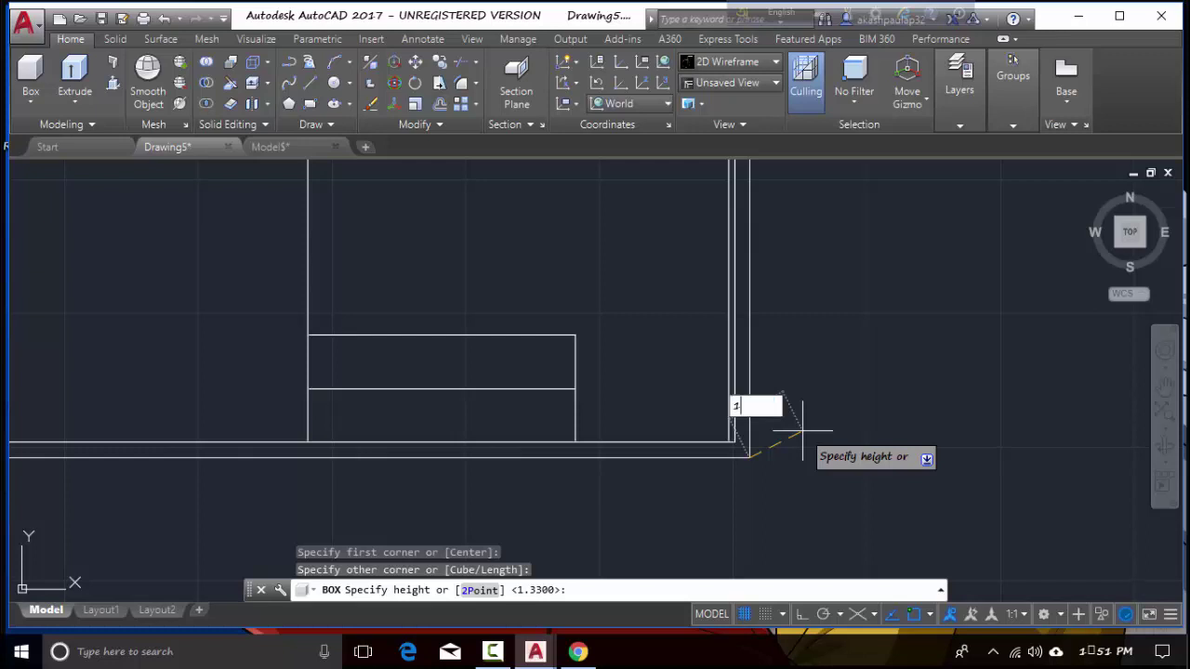
{"action": "key", "text": "Return"}
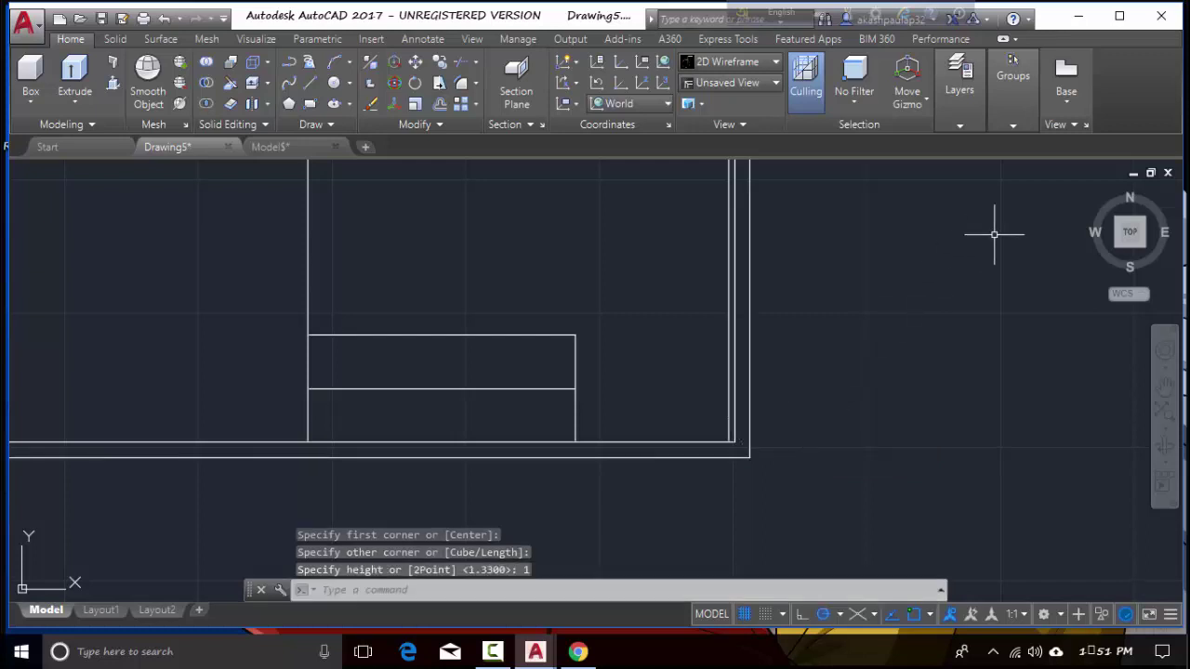
{"action": "scroll", "coordinate": [911, 353], "scroll_direction": "down", "scroll_amount": 5}
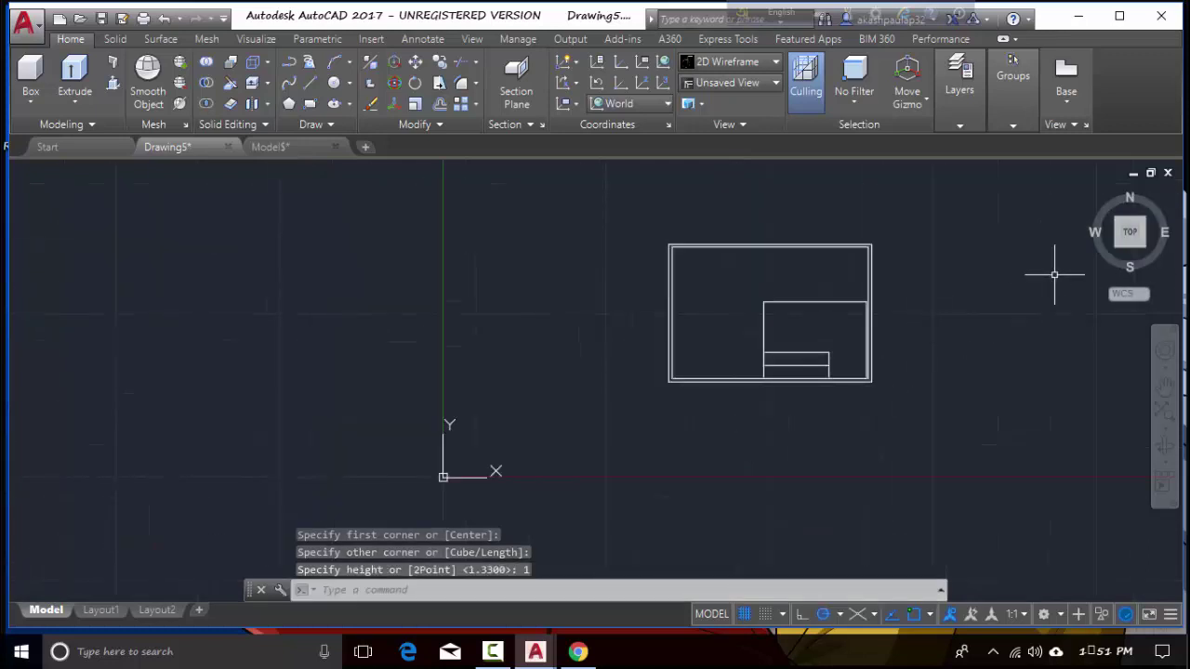
{"action": "left_click", "coordinate": [1118, 245]}
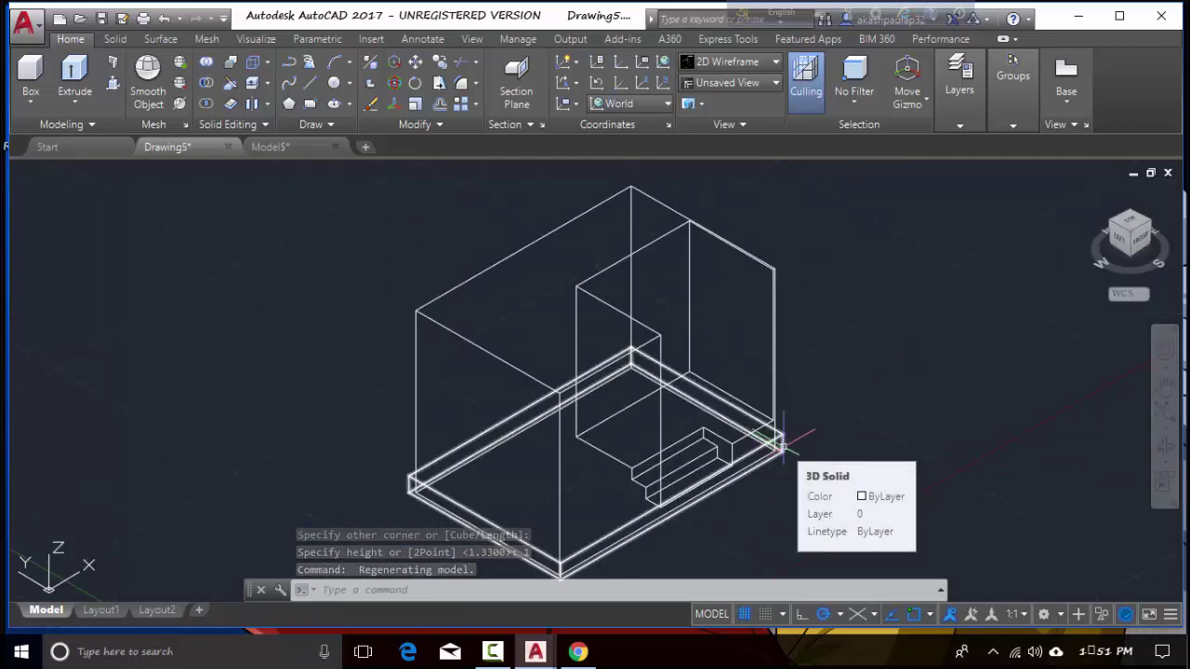
Stretch the new slab up to the wall tops and check it from the Front view.
{"action": "left_click", "coordinate": [783, 447]}
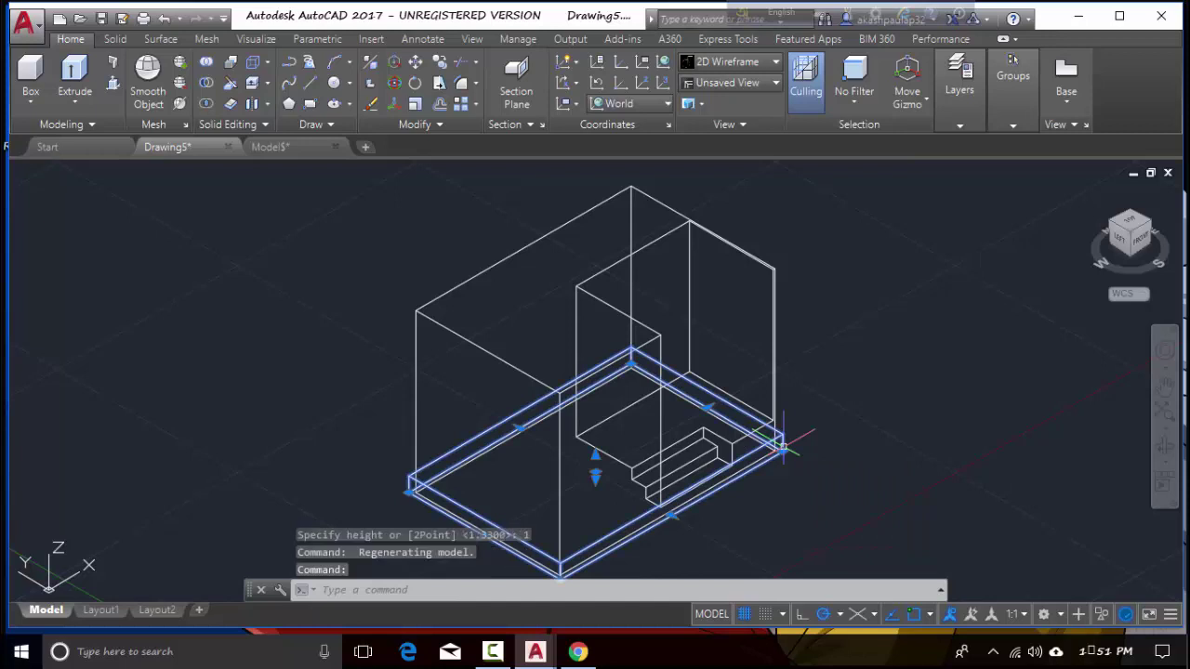
{"action": "left_click", "coordinate": [594, 473]}
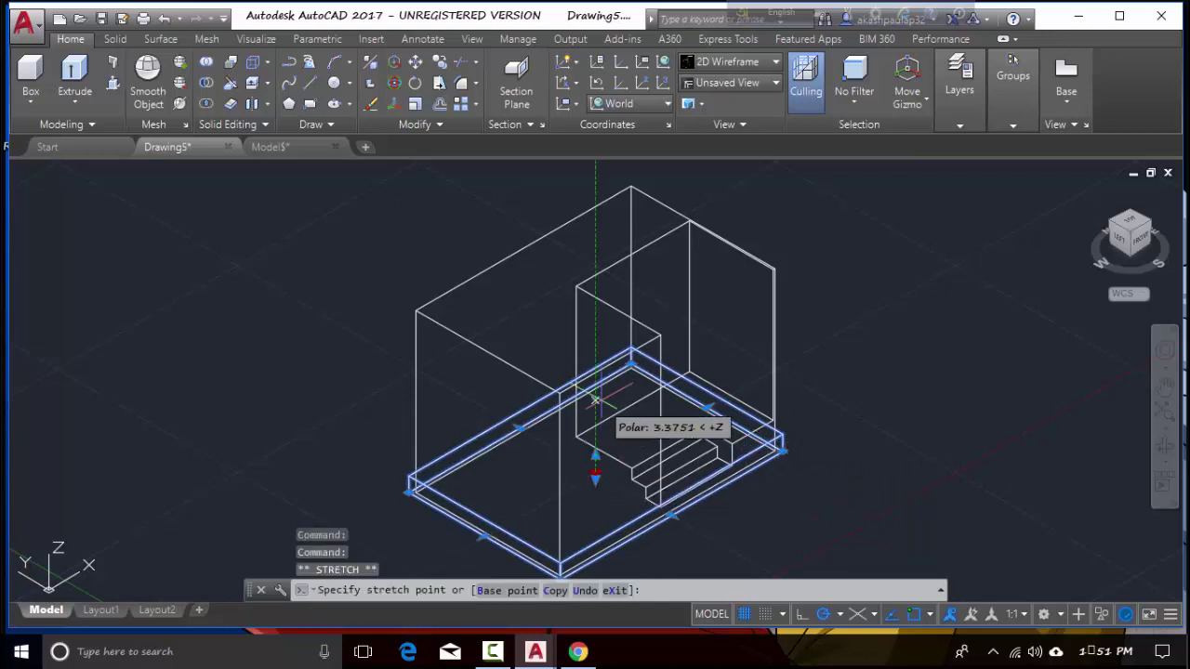
{"action": "left_click", "coordinate": [595, 294]}
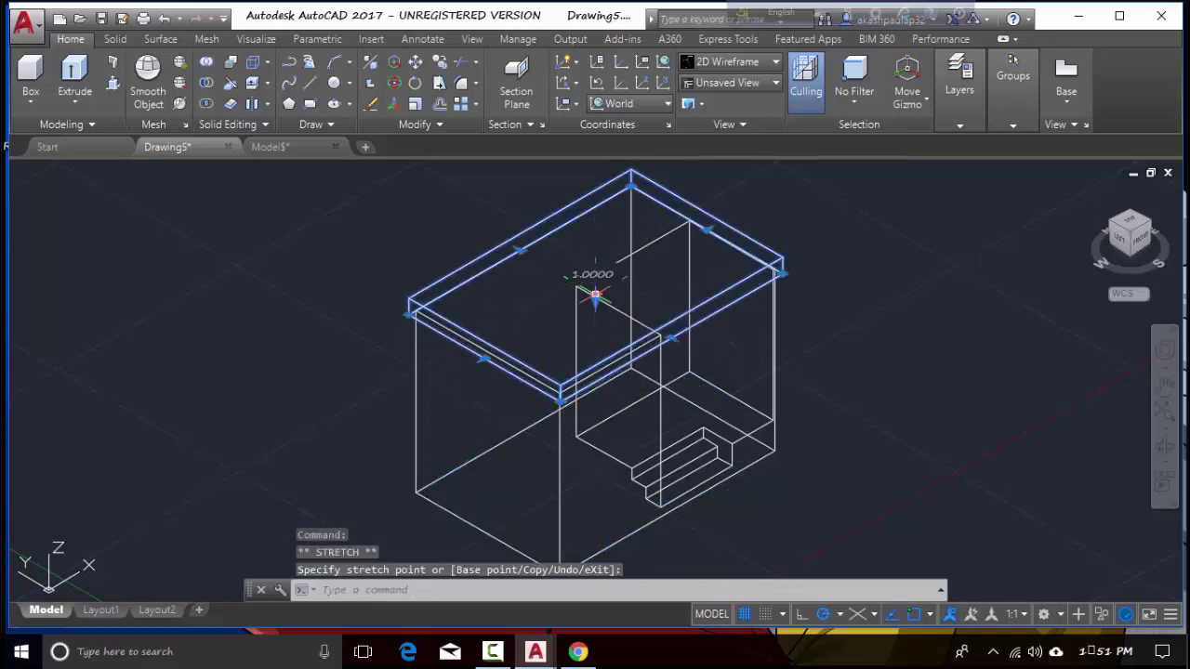
{"action": "key", "text": "Escape"}
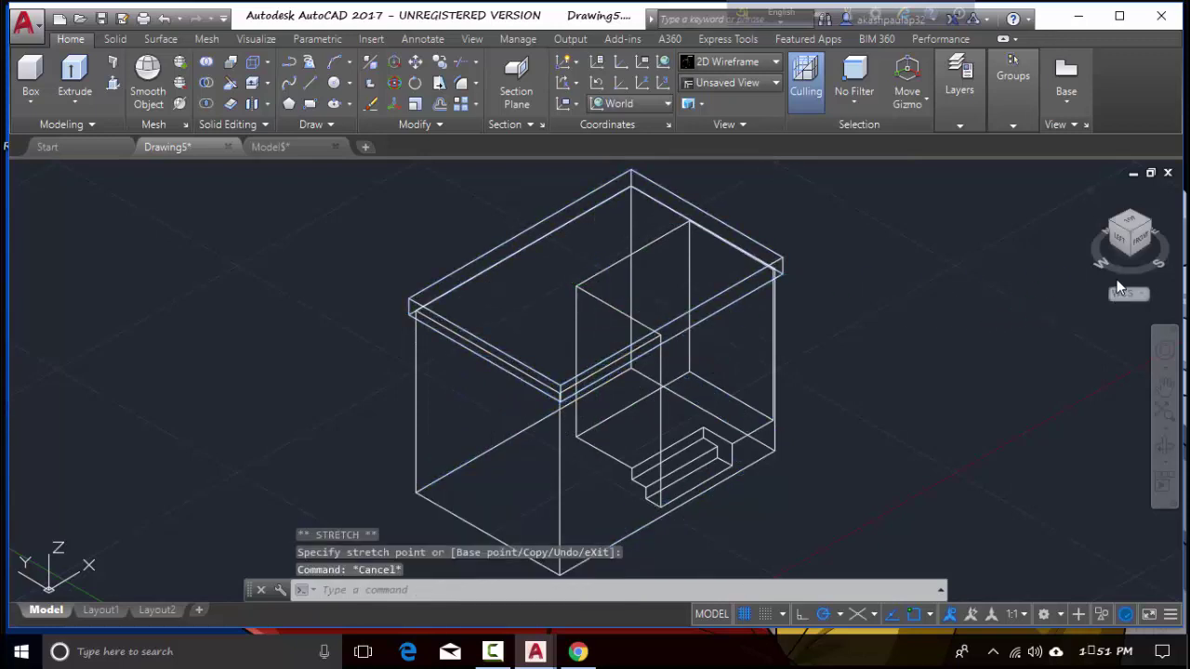
{"action": "left_click", "coordinate": [1141, 241]}
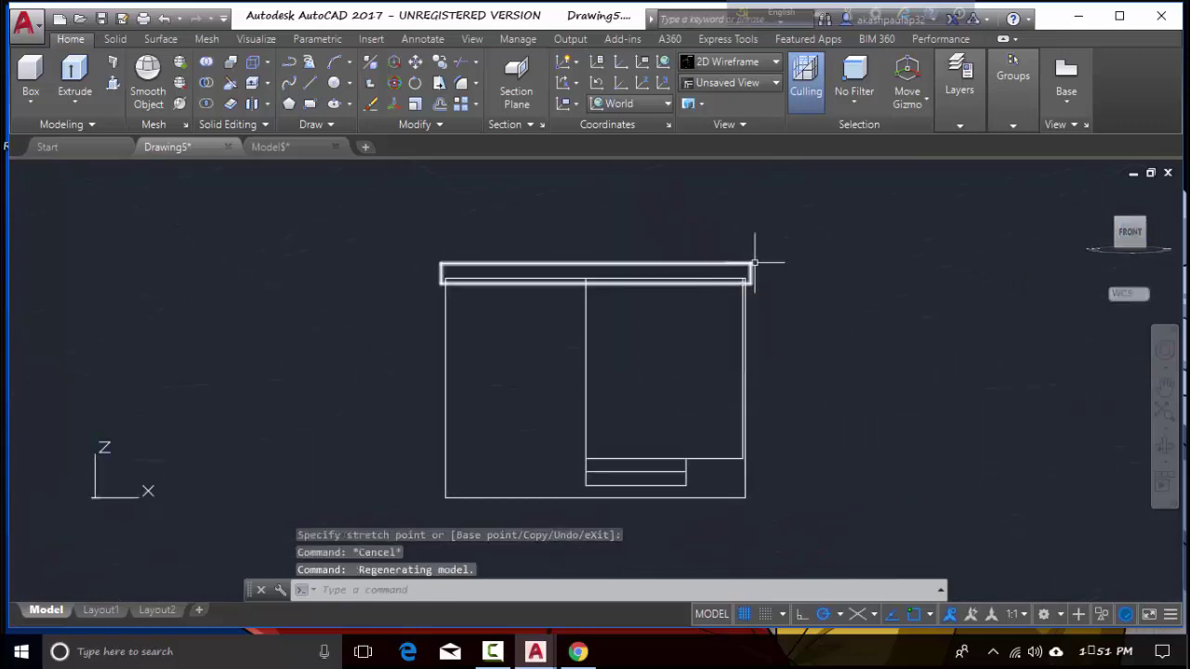
{"action": "left_click", "coordinate": [1123, 228]}
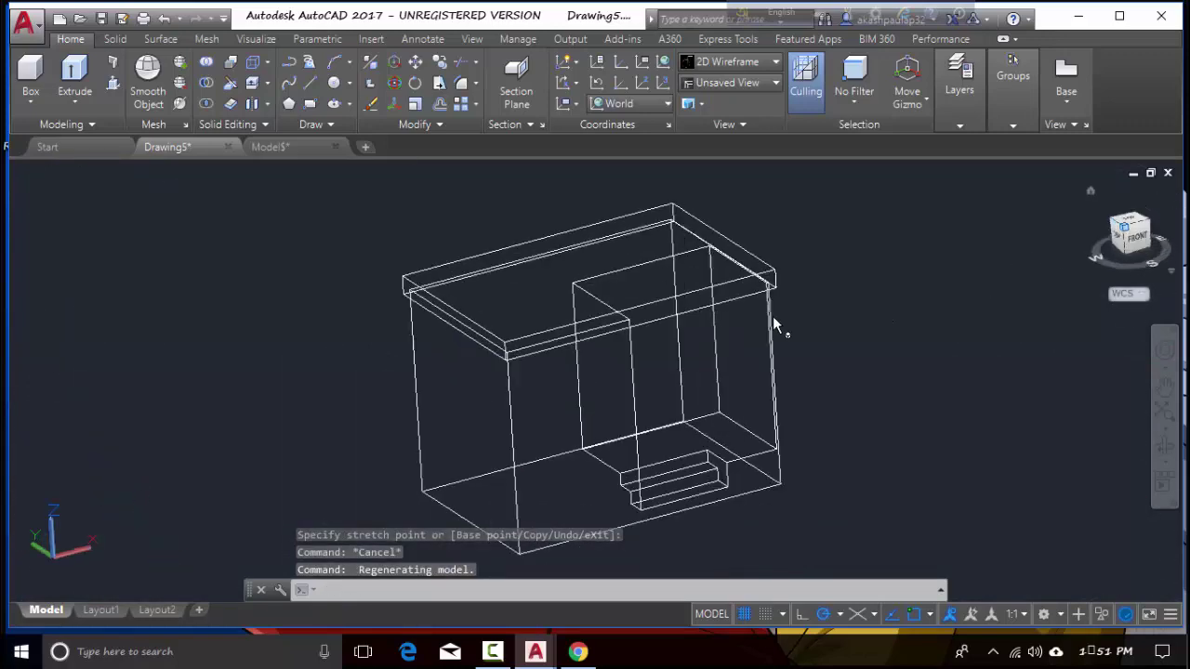
Readjust the roof slab to sit on the wall tops, verifying in Front and isometric views.
{"action": "left_click", "coordinate": [596, 293]}
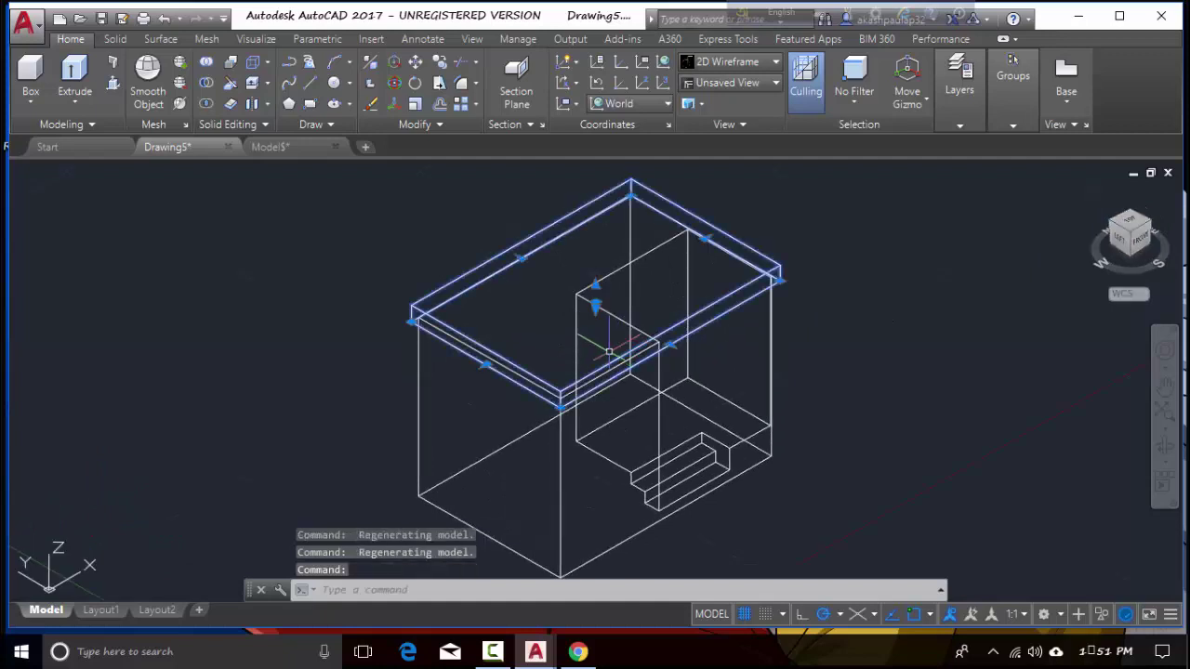
{"action": "left_click", "coordinate": [596, 293]}
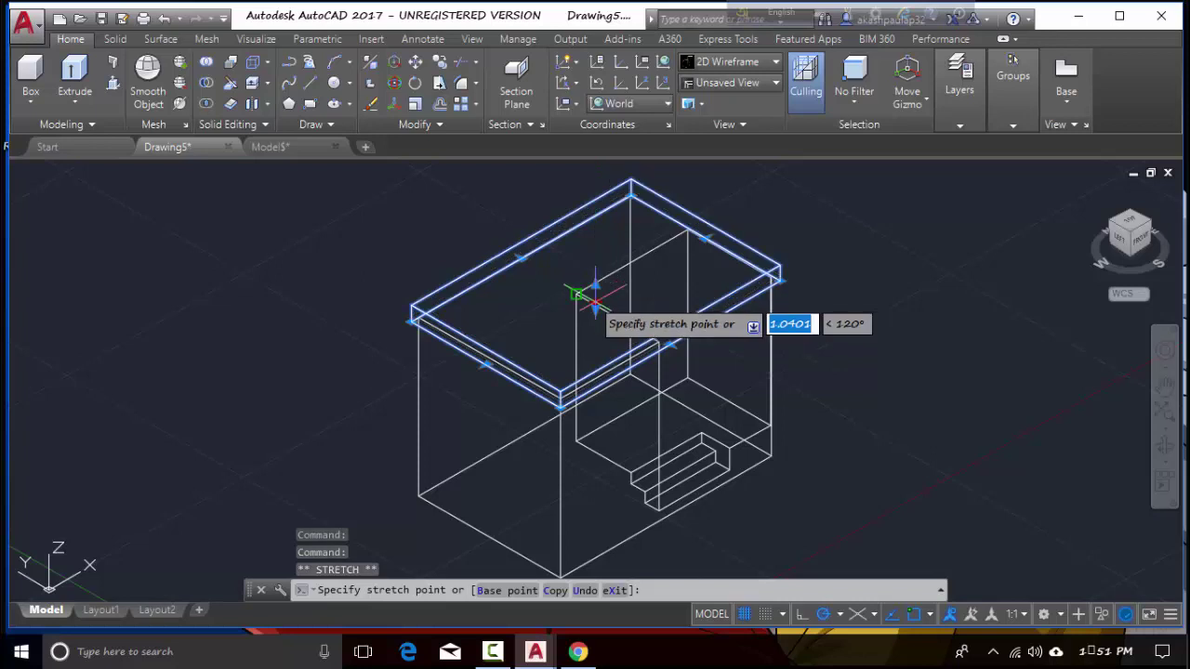
{"action": "scroll", "coordinate": [596, 294], "scroll_direction": "up", "scroll_amount": 2}
{"action": "scroll", "coordinate": [596, 293], "scroll_direction": "up", "scroll_amount": 2}
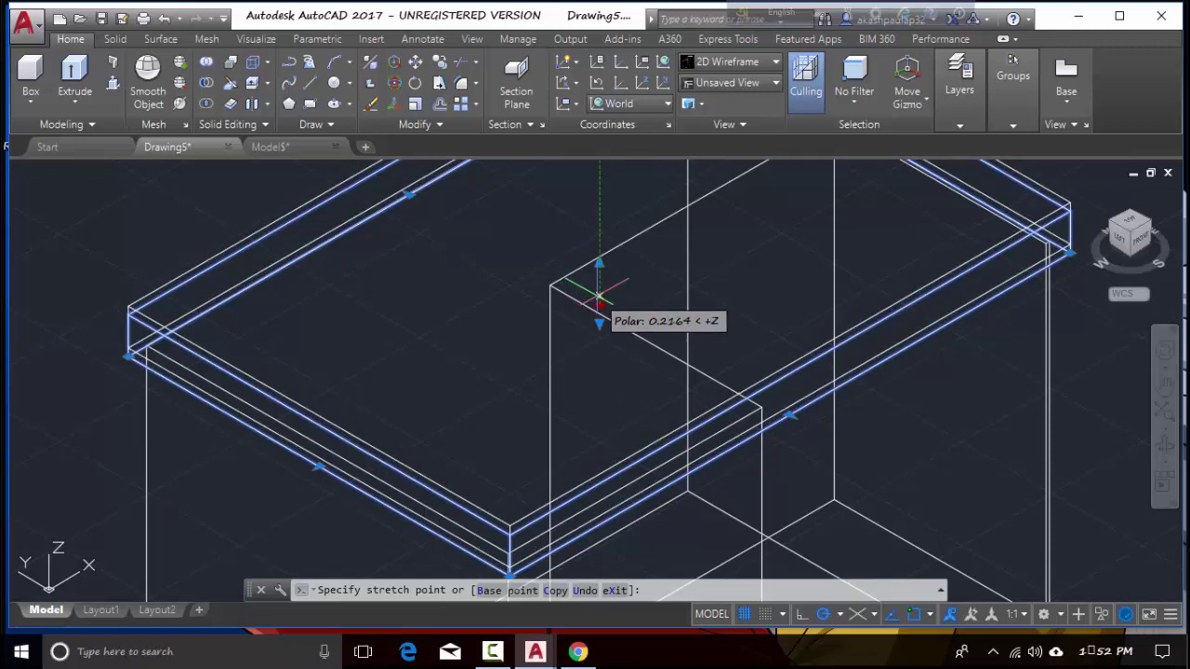
{"action": "left_click", "coordinate": [598, 297]}
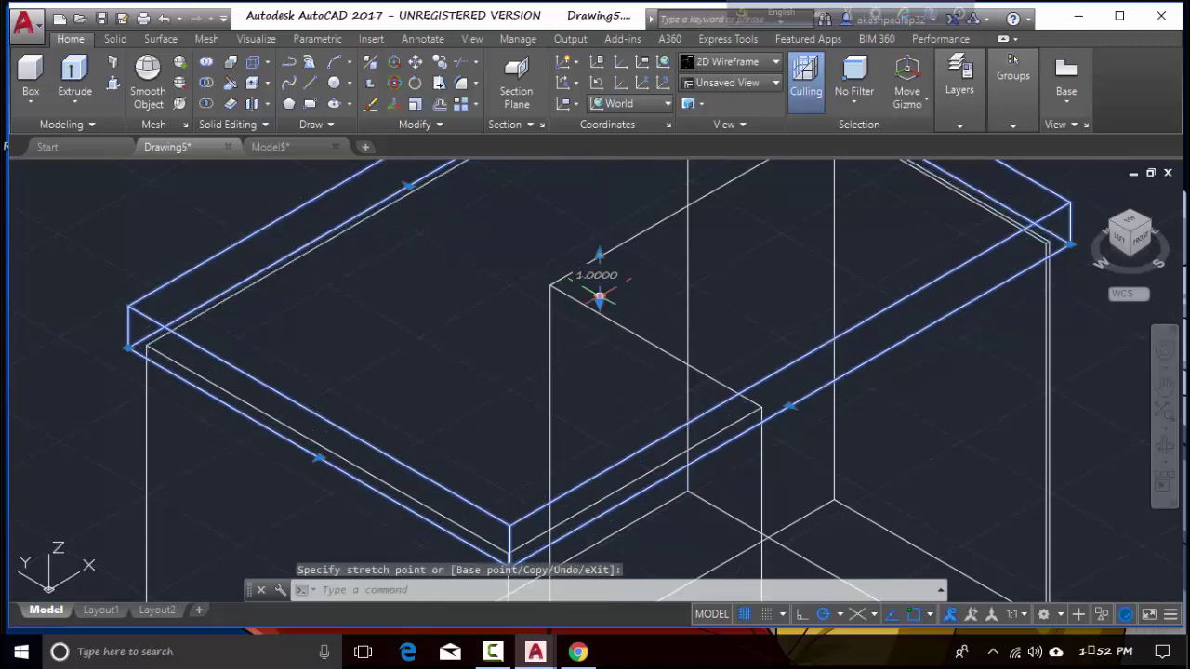
{"action": "key", "text": "Escape"}
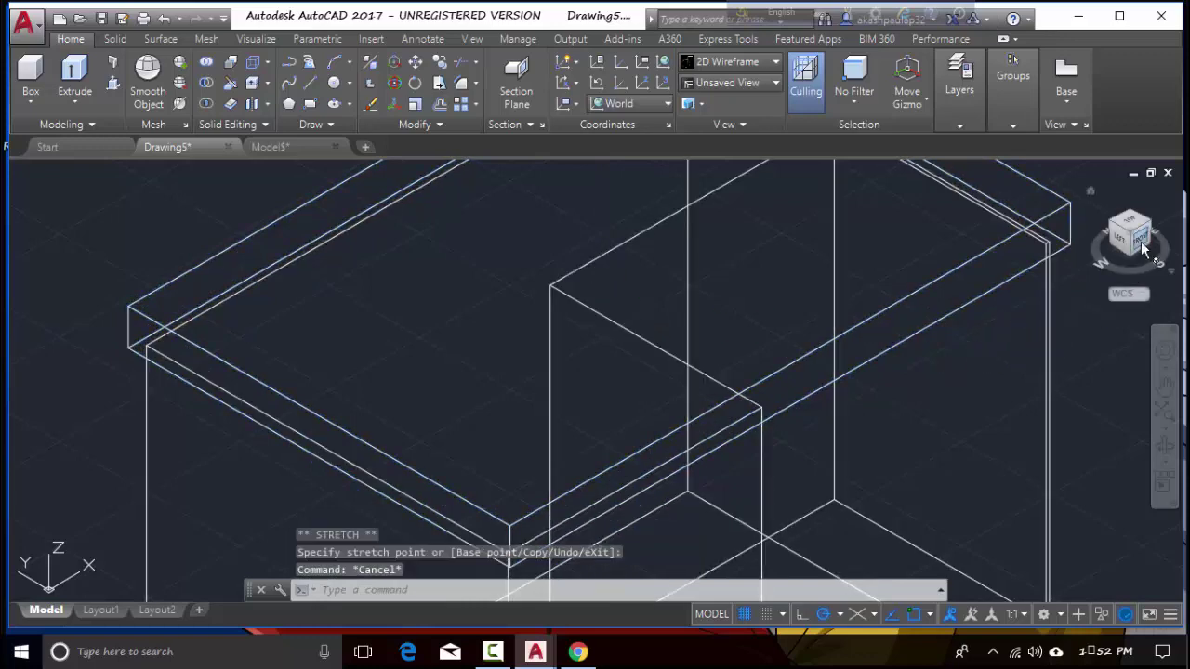
{"action": "left_click", "coordinate": [1141, 245]}
{"action": "scroll", "coordinate": [763, 340], "scroll_direction": "up", "scroll_amount": 2}
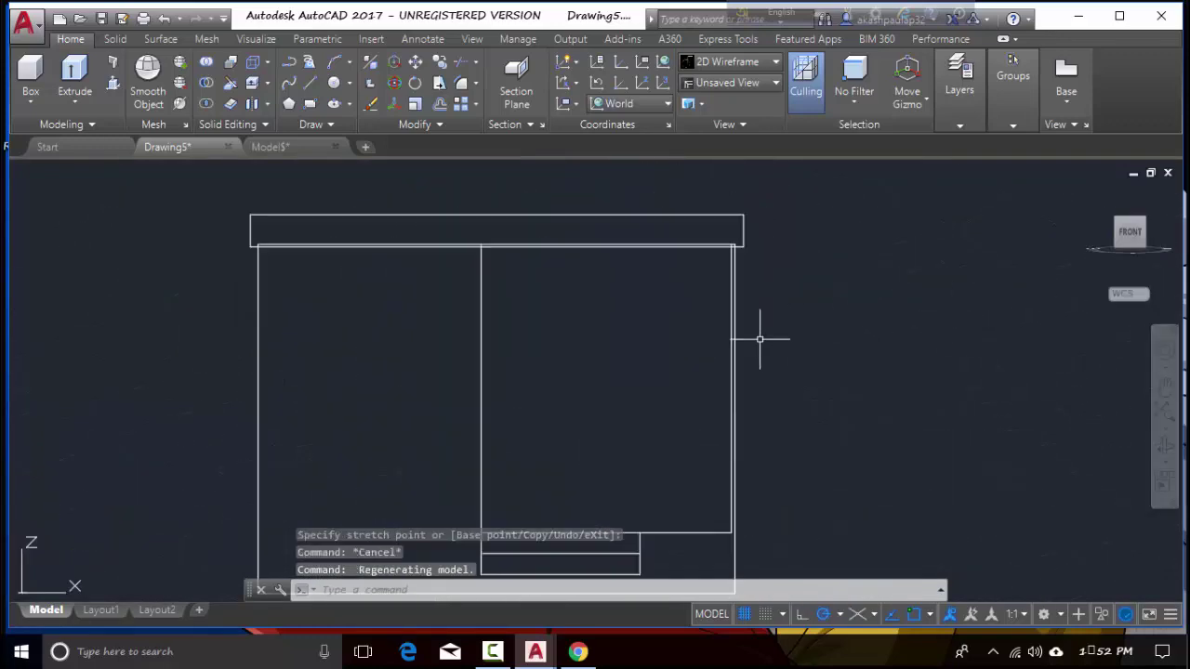
{"action": "scroll", "coordinate": [746, 270], "scroll_direction": "down", "scroll_amount": 2}
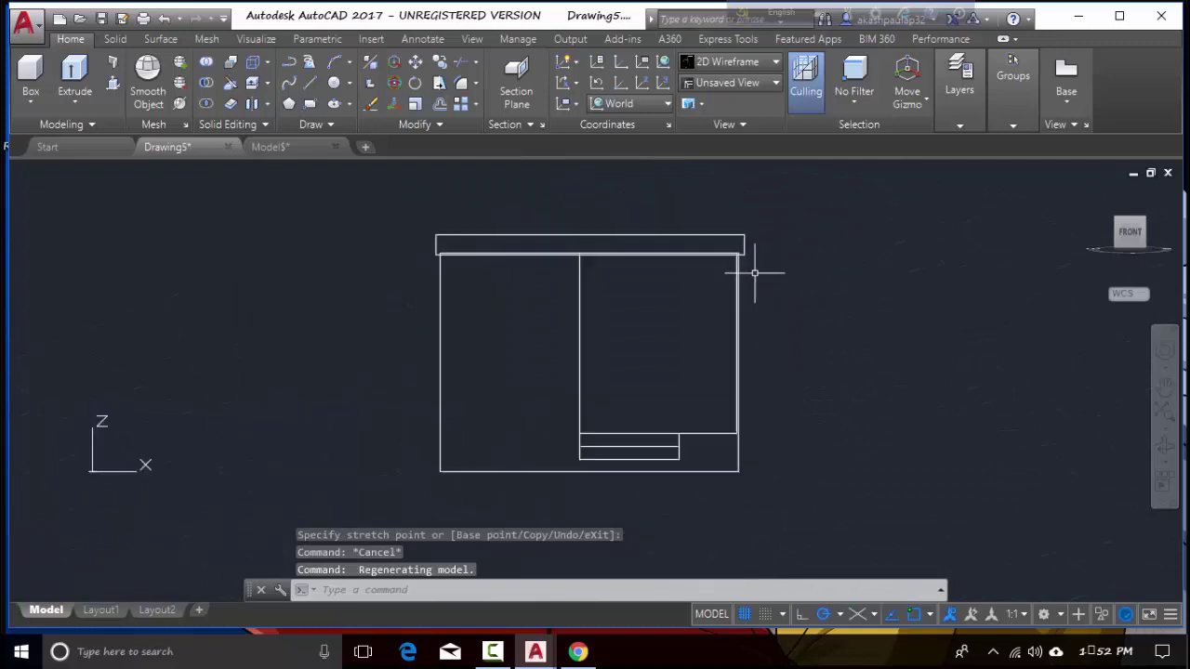
{"action": "mouse_move", "coordinate": [1129, 233]}
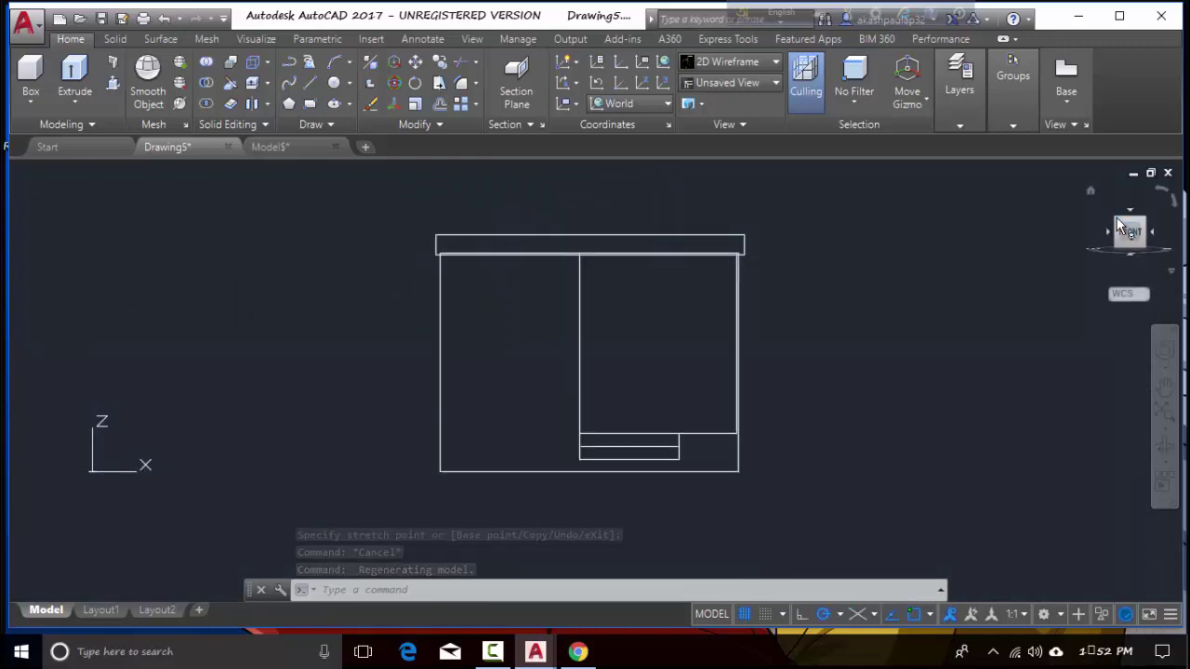
{"action": "left_click", "coordinate": [1120, 231]}
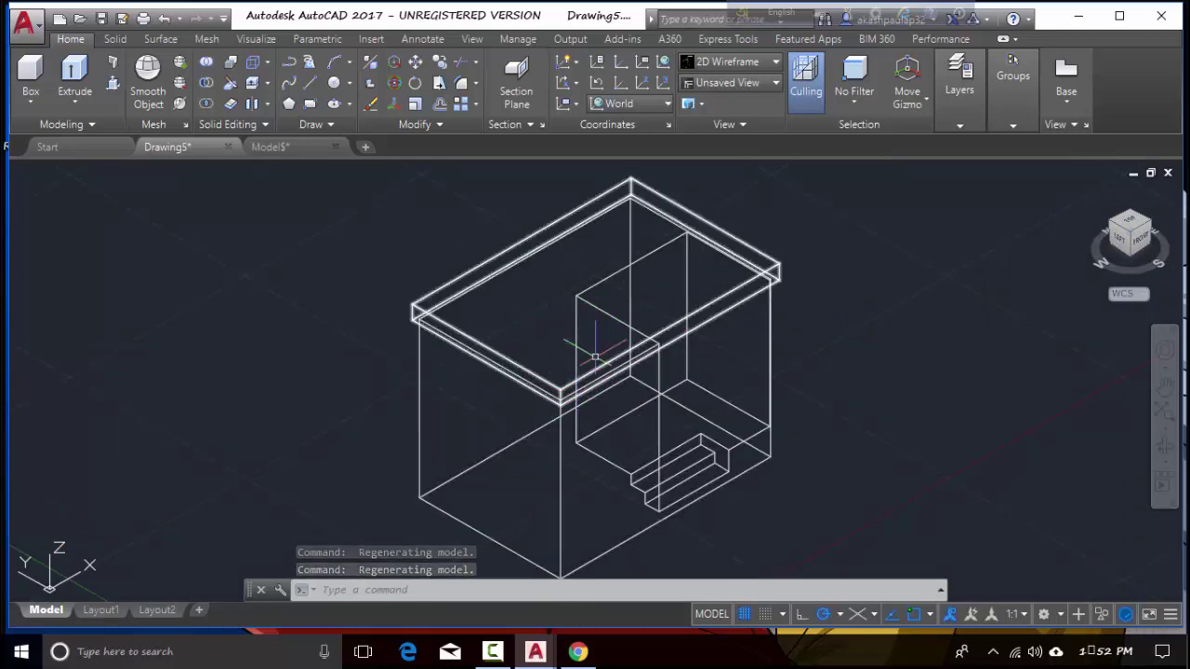
Switch the visual style to Conceptual and orbit slightly to view the shaded roofed hut and steps.
{"action": "scroll", "coordinate": [667, 316], "scroll_direction": "down", "scroll_amount": 2}
{"action": "scroll", "coordinate": [704, 279], "scroll_direction": "up", "scroll_amount": 2}
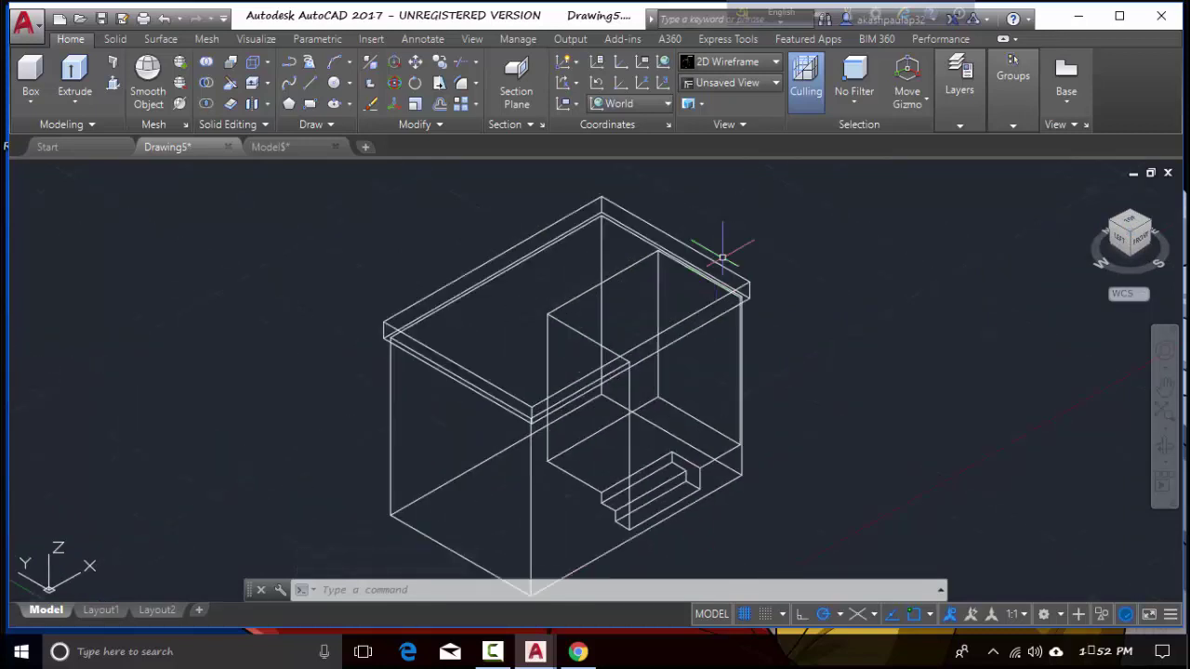
{"action": "left_click", "coordinate": [758, 62]}
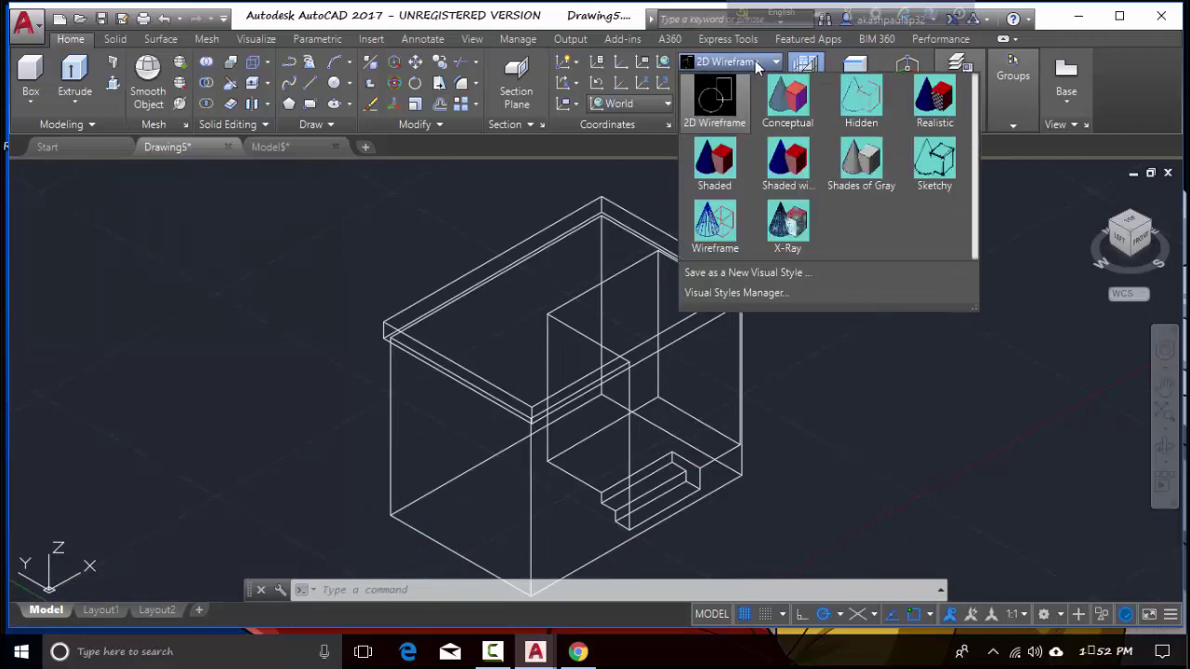
{"action": "left_click", "coordinate": [804, 102]}
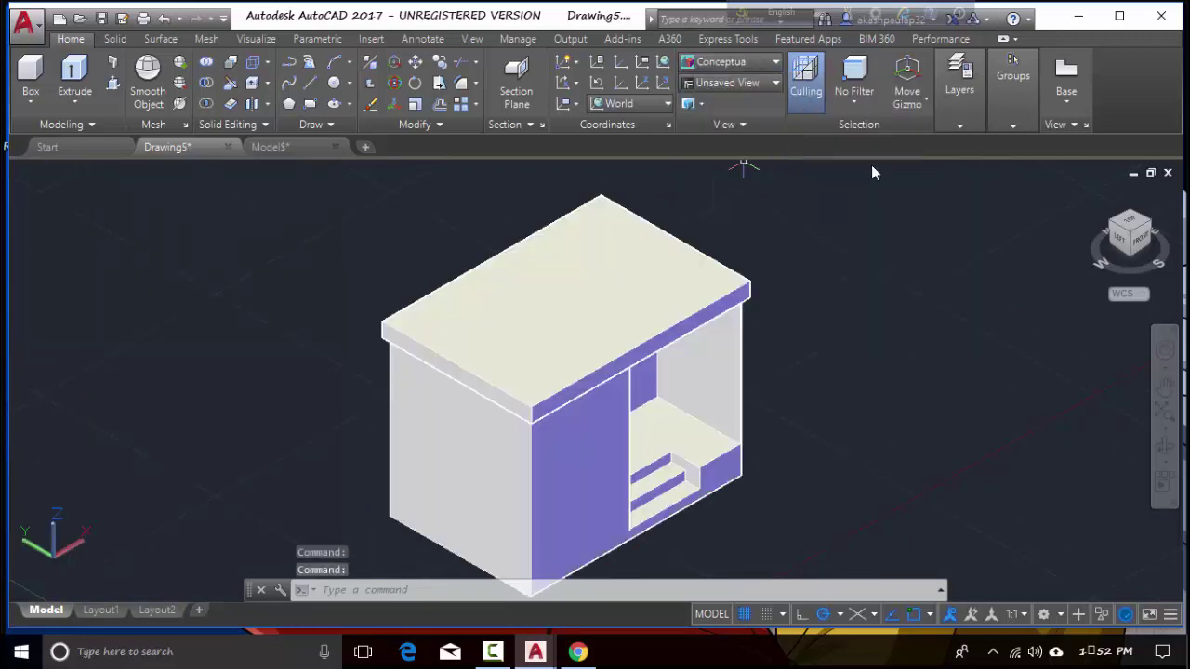
{"action": "left_click", "coordinate": [743, 405]}
{"action": "middle_click_drag", "start_coordinate": [896, 319], "coordinate": [864, 263], "text": "shift"}
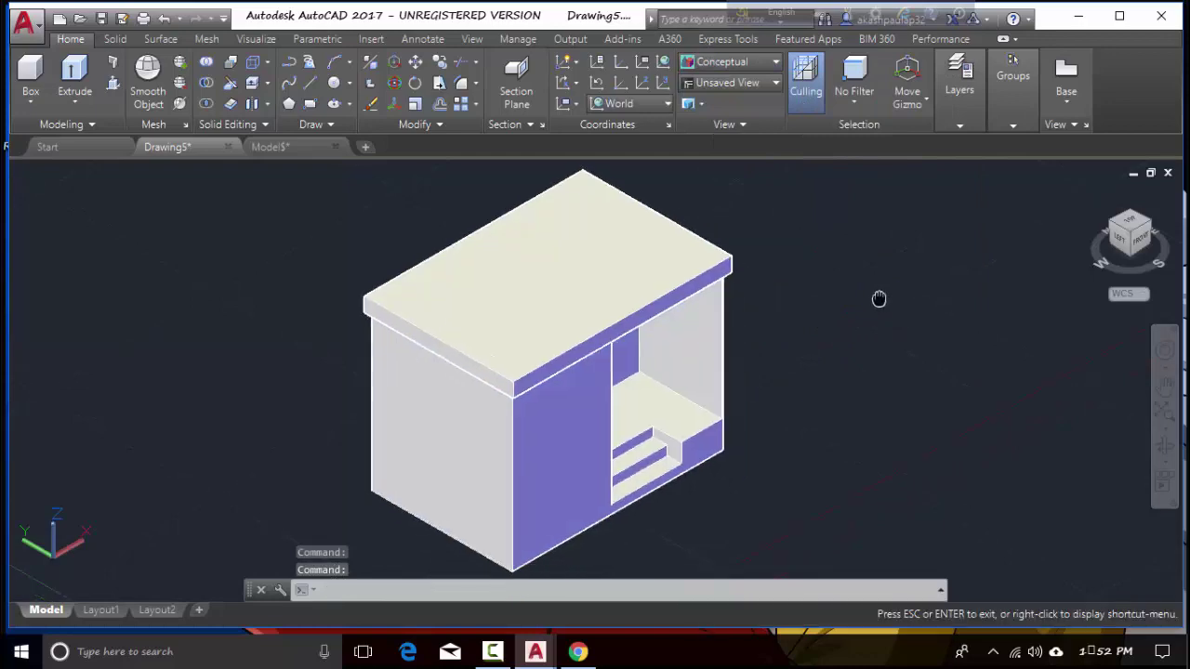